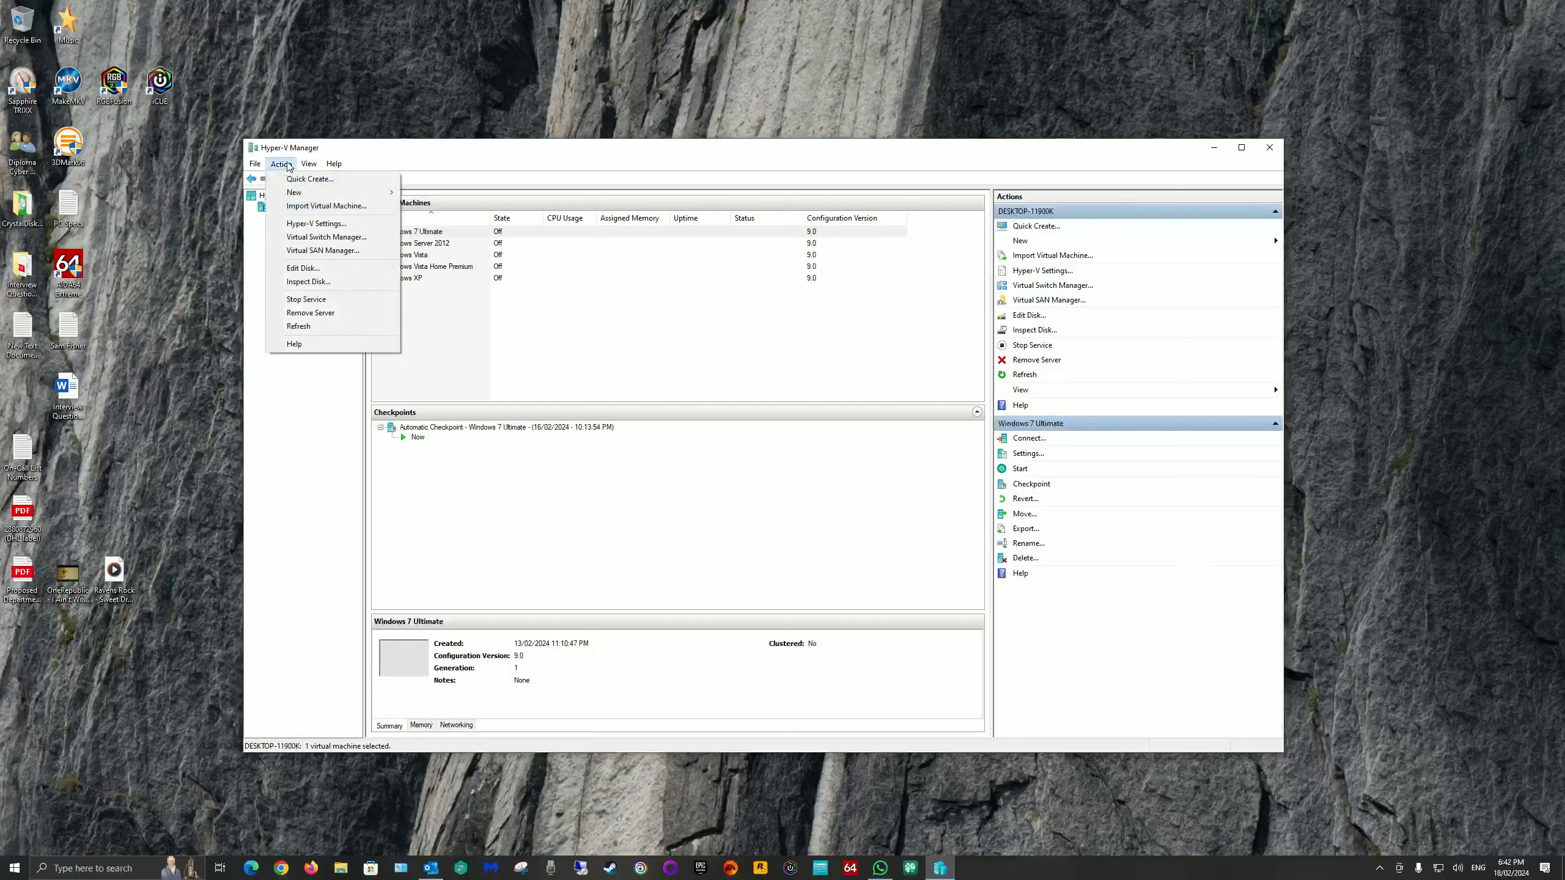
Begin creating a new virtual machine and name it "Windows 10"
mouse_move(366, 189)
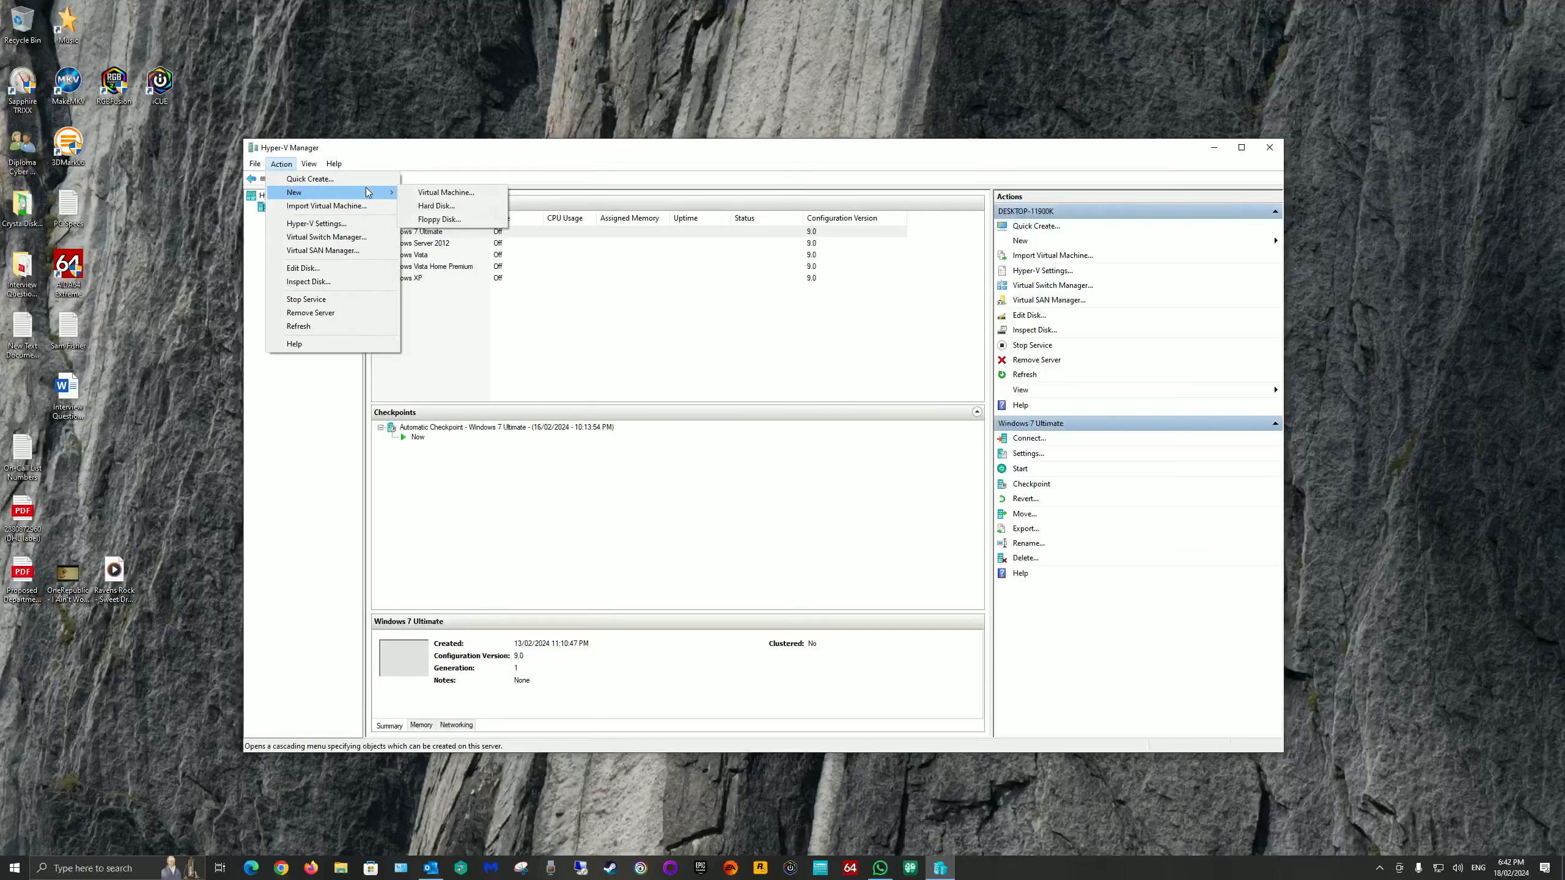
click(474, 194)
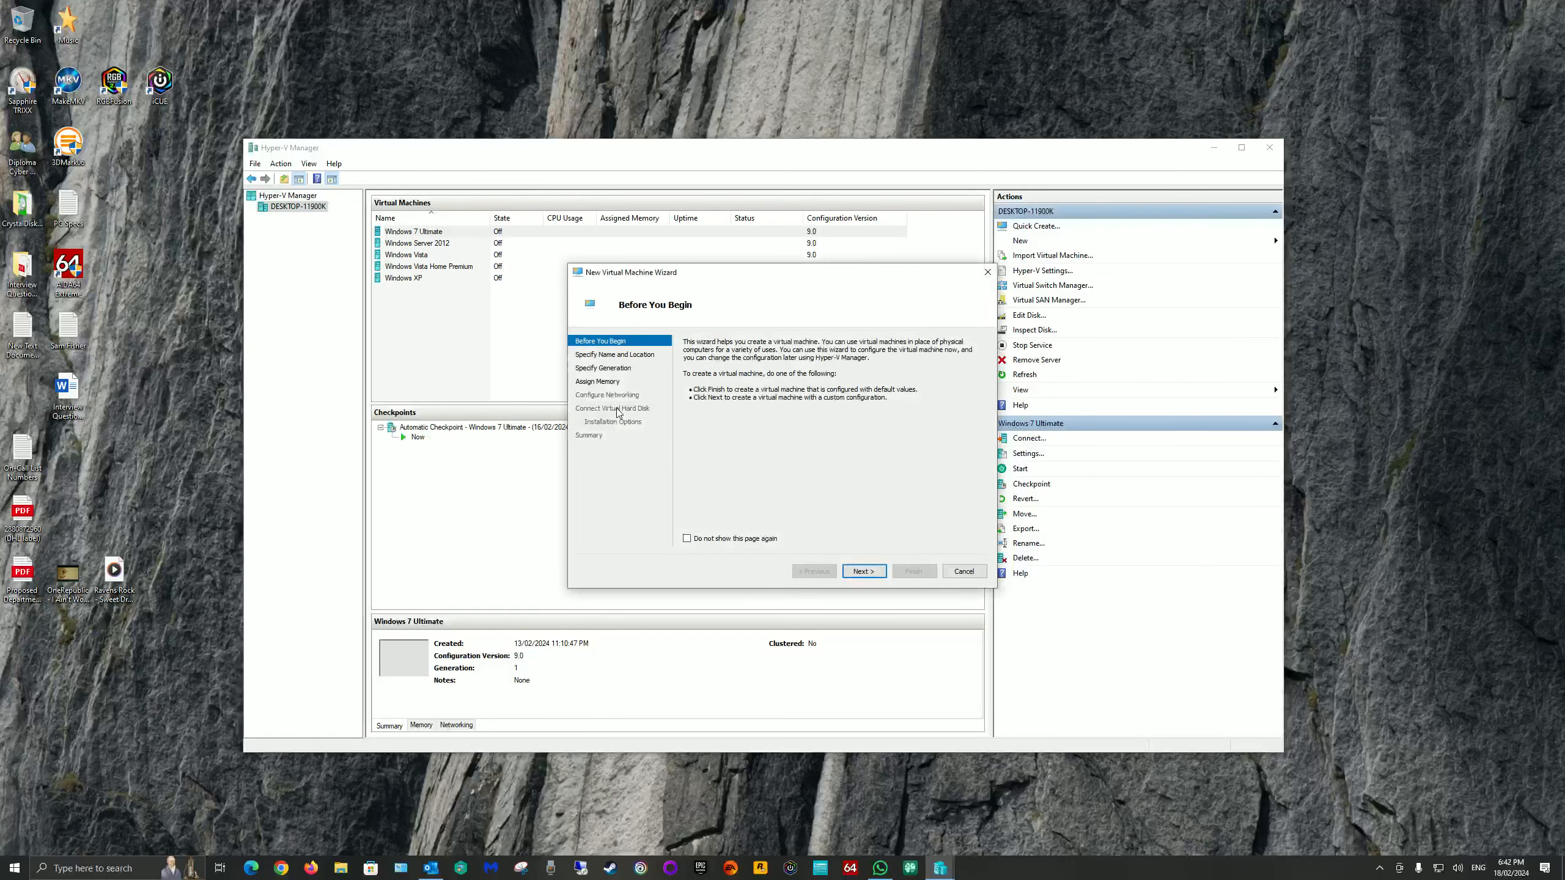
click(864, 571)
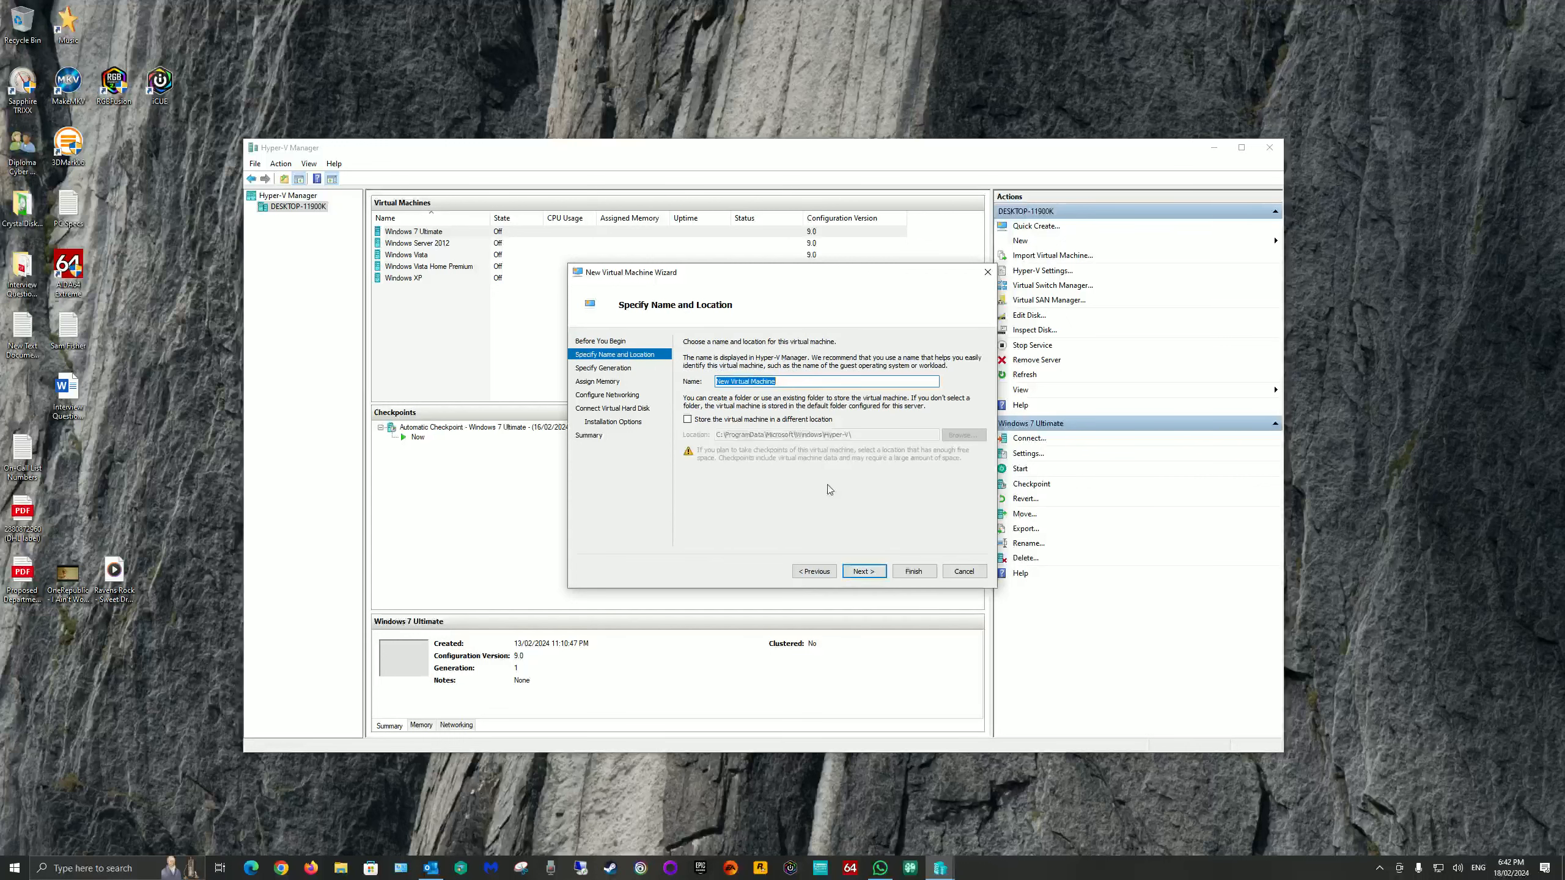
text(Windows 10)
Store the virtual machine in a different location, using the Windows 10 folder on the Games (E:) drive
click(687, 420)
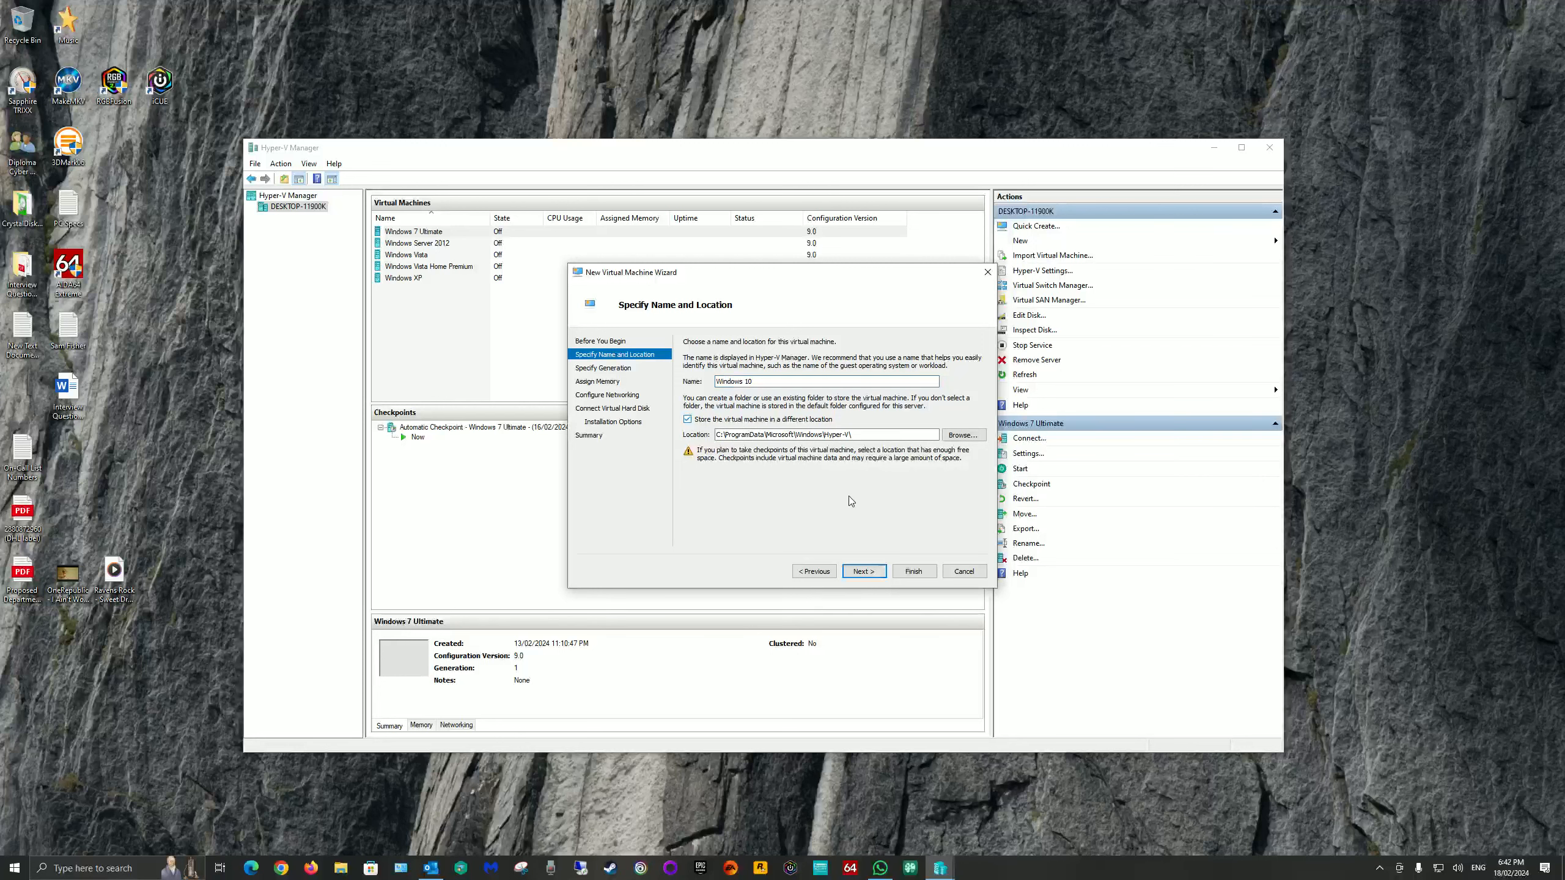
click(965, 436)
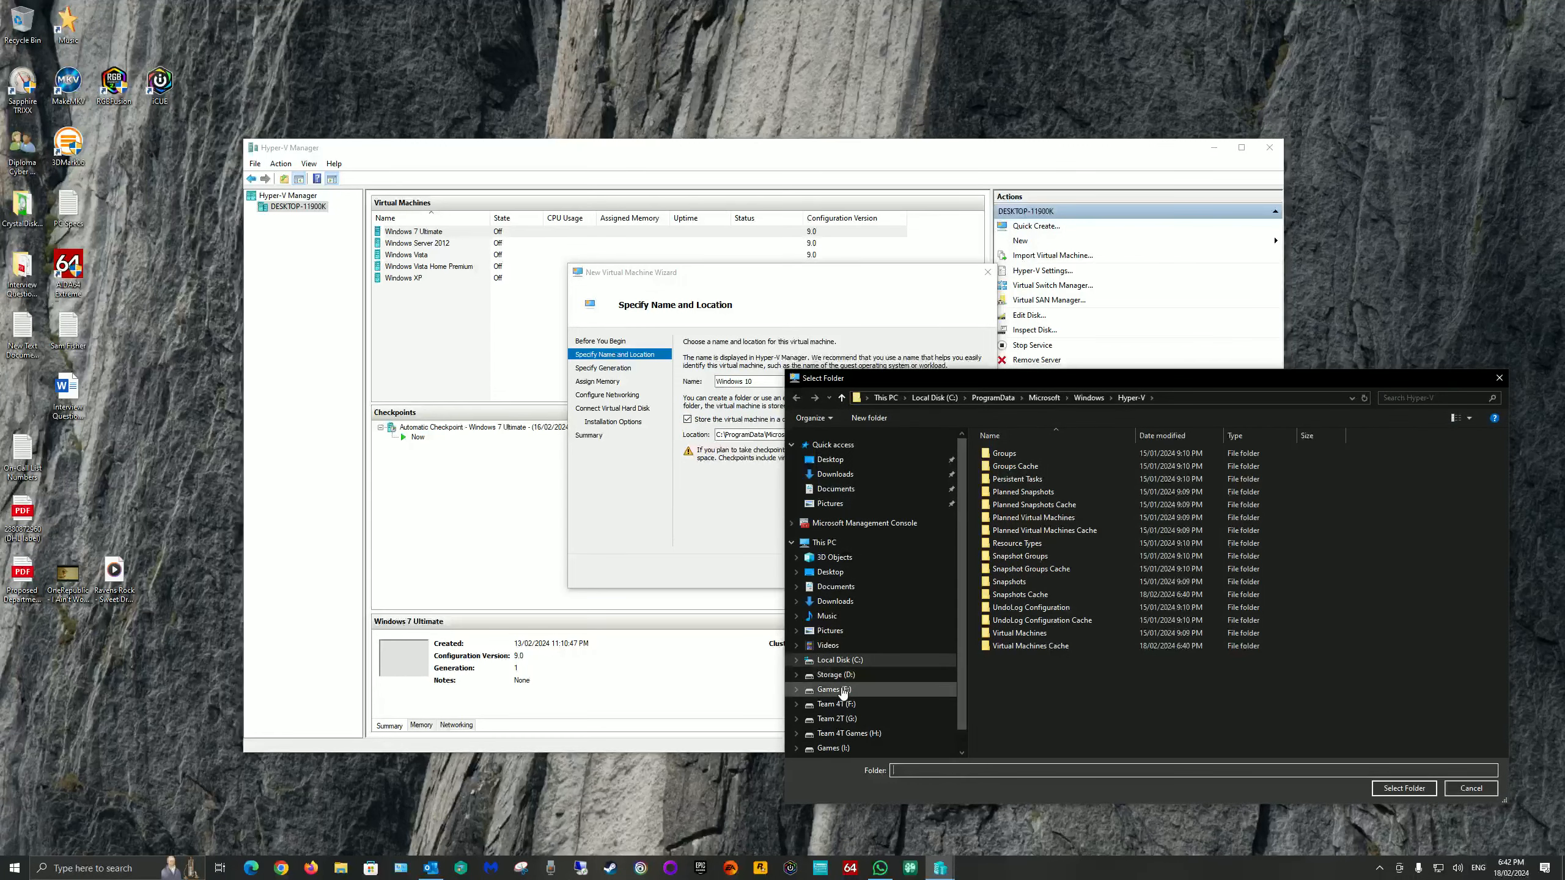
click(843, 690)
click(1021, 673)
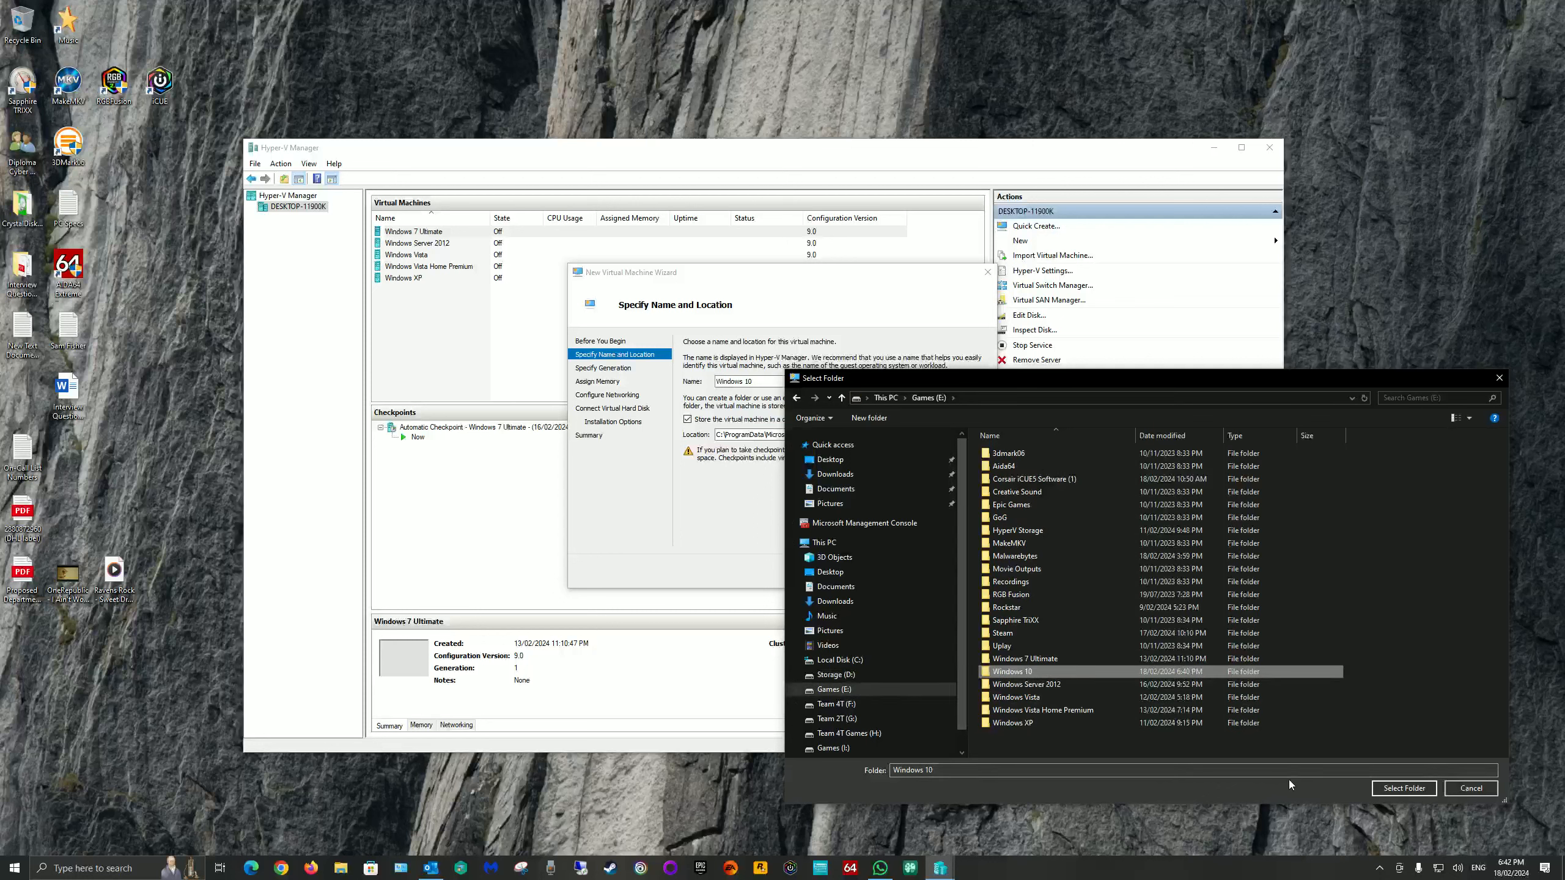
click(1395, 790)
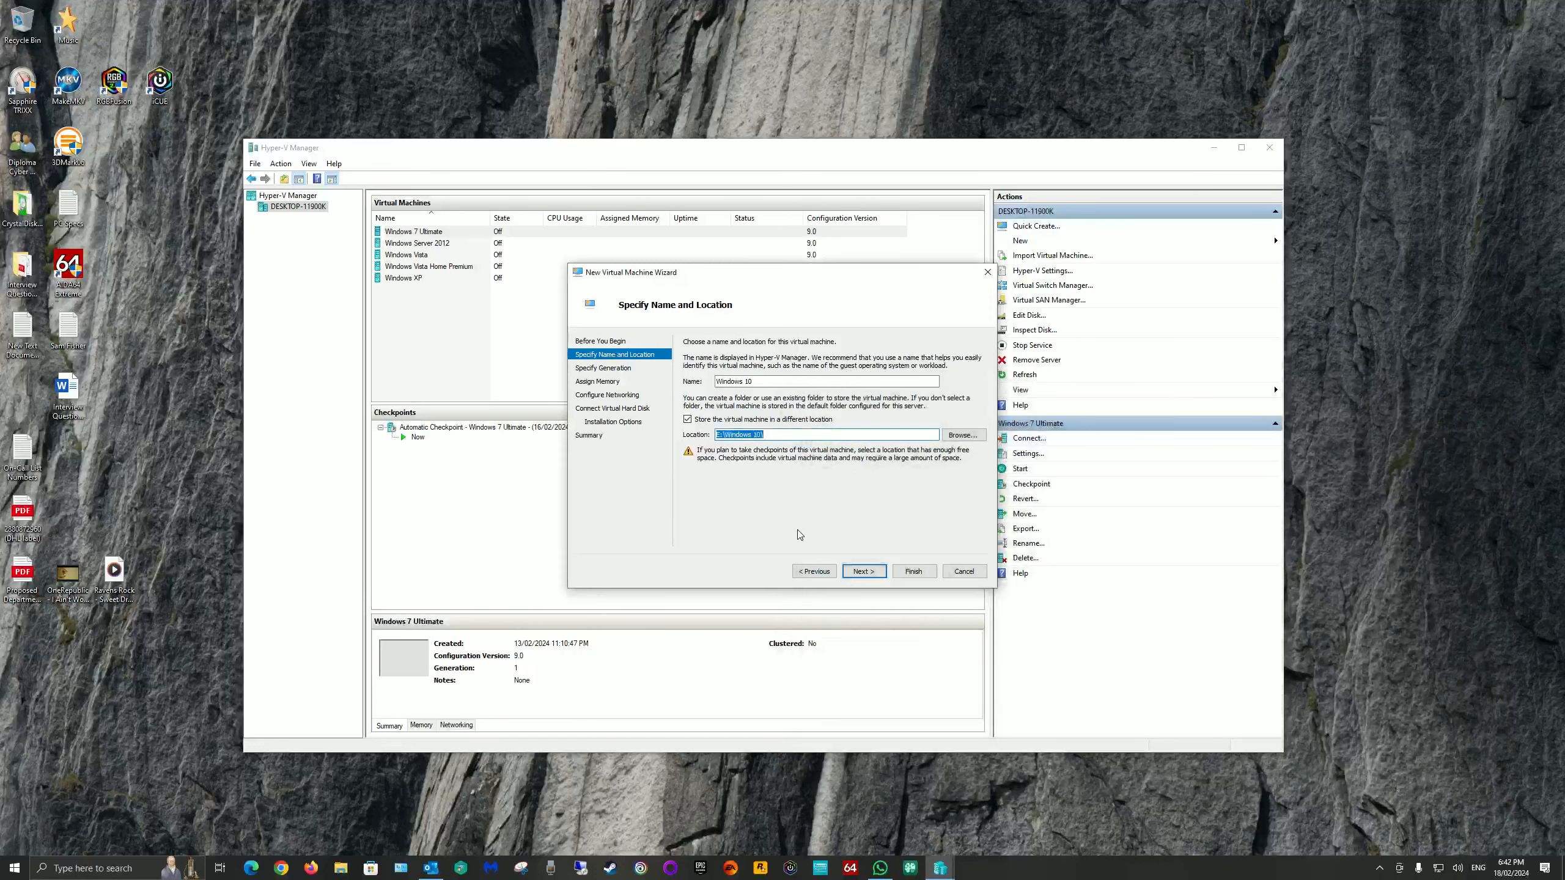
click(863, 572)
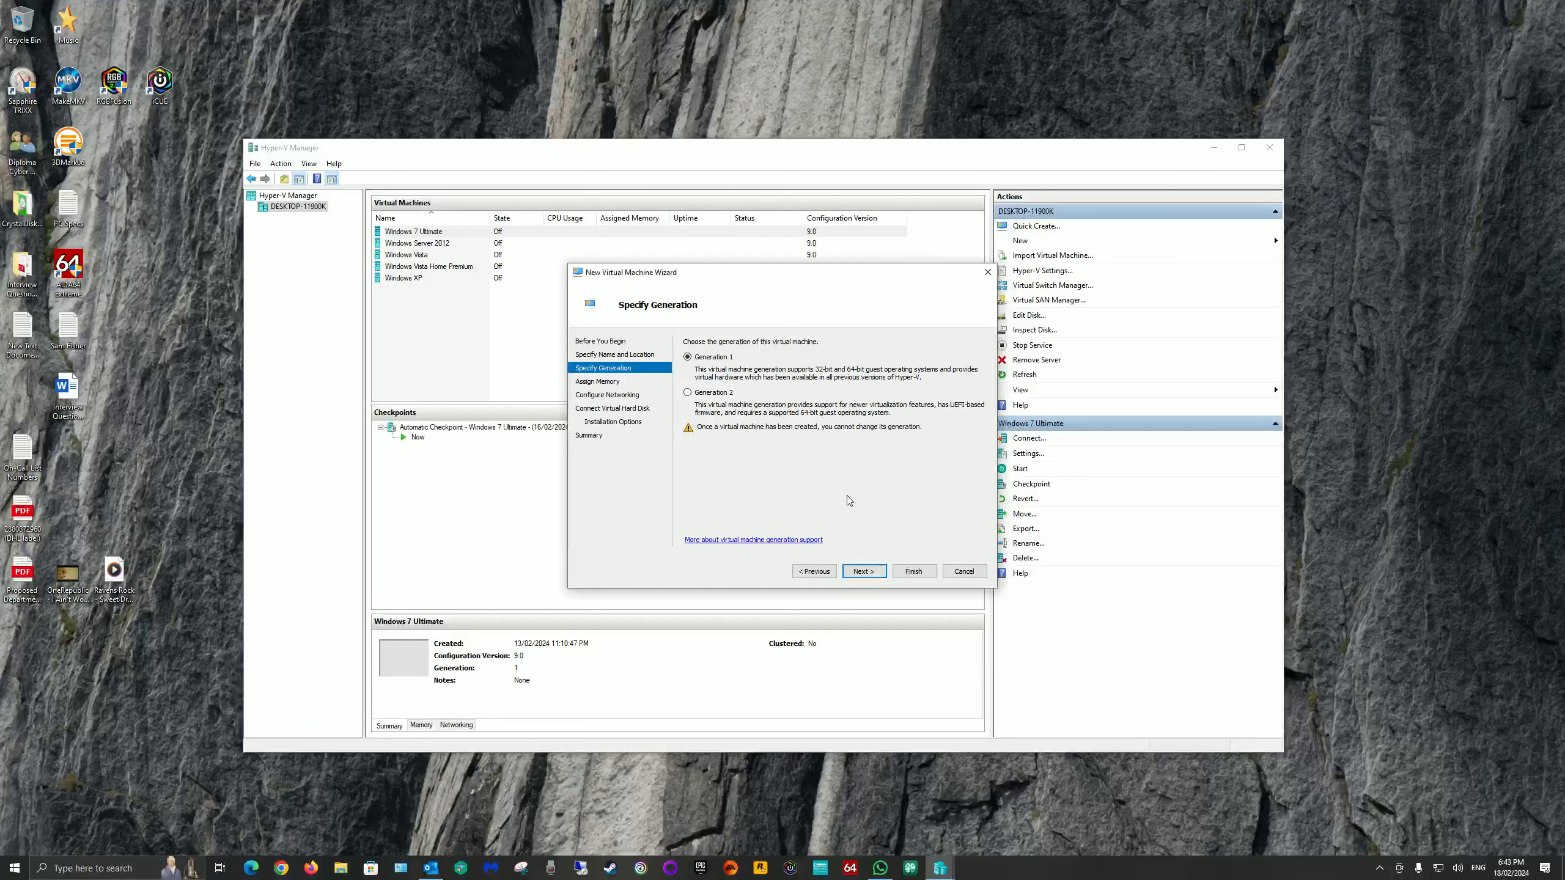
Keep the virtual machine as Generation 1 and set its startup memory to 12000 MB
click(863, 572)
click(739, 373)
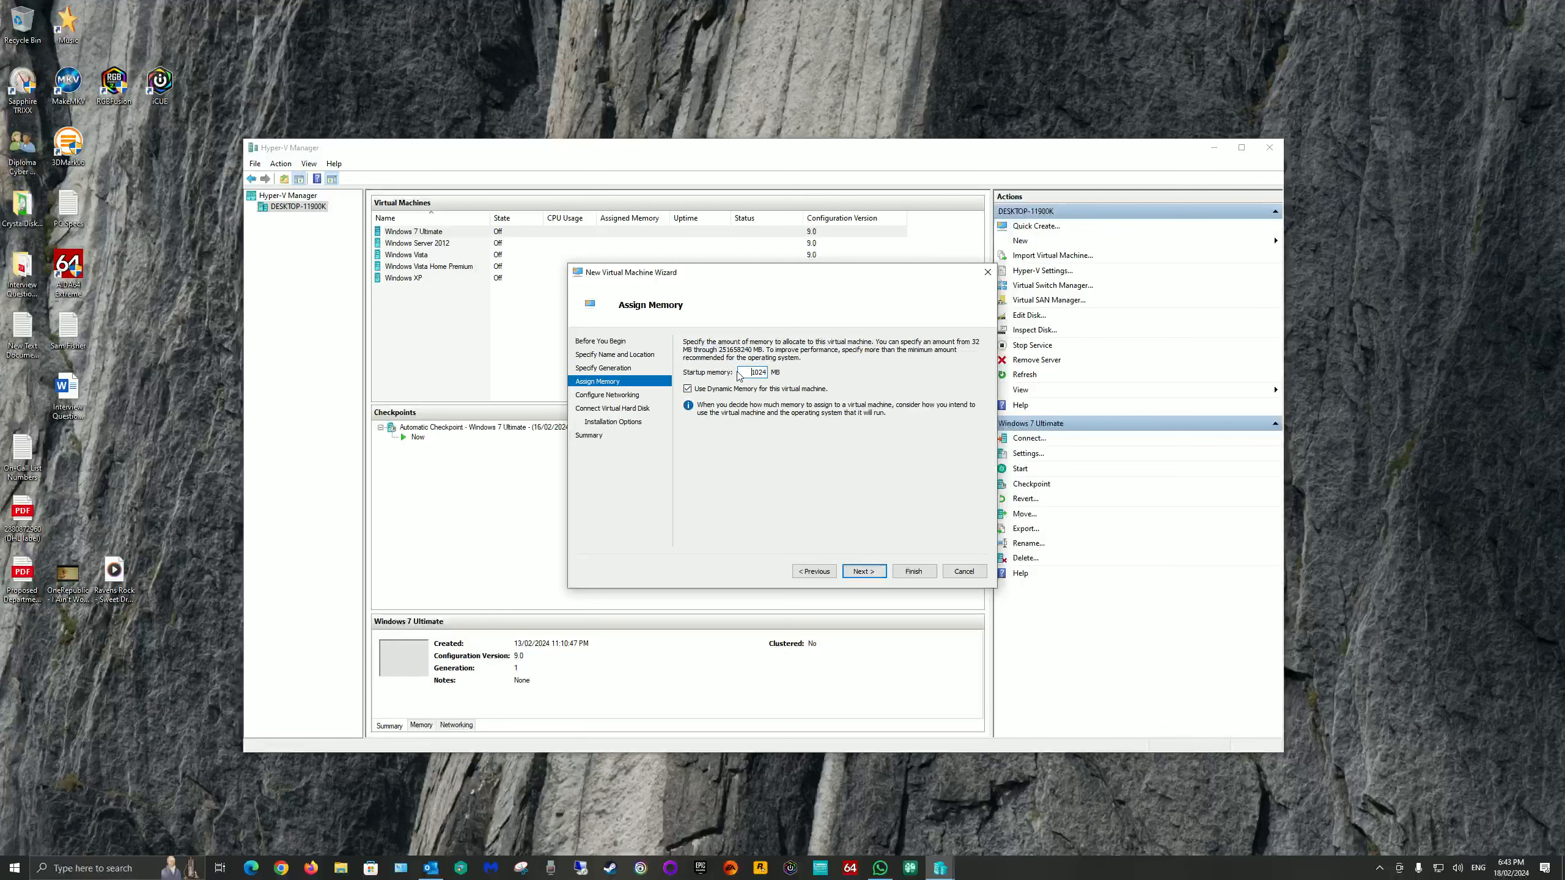
double_click(760, 372)
text(12000)
click(863, 572)
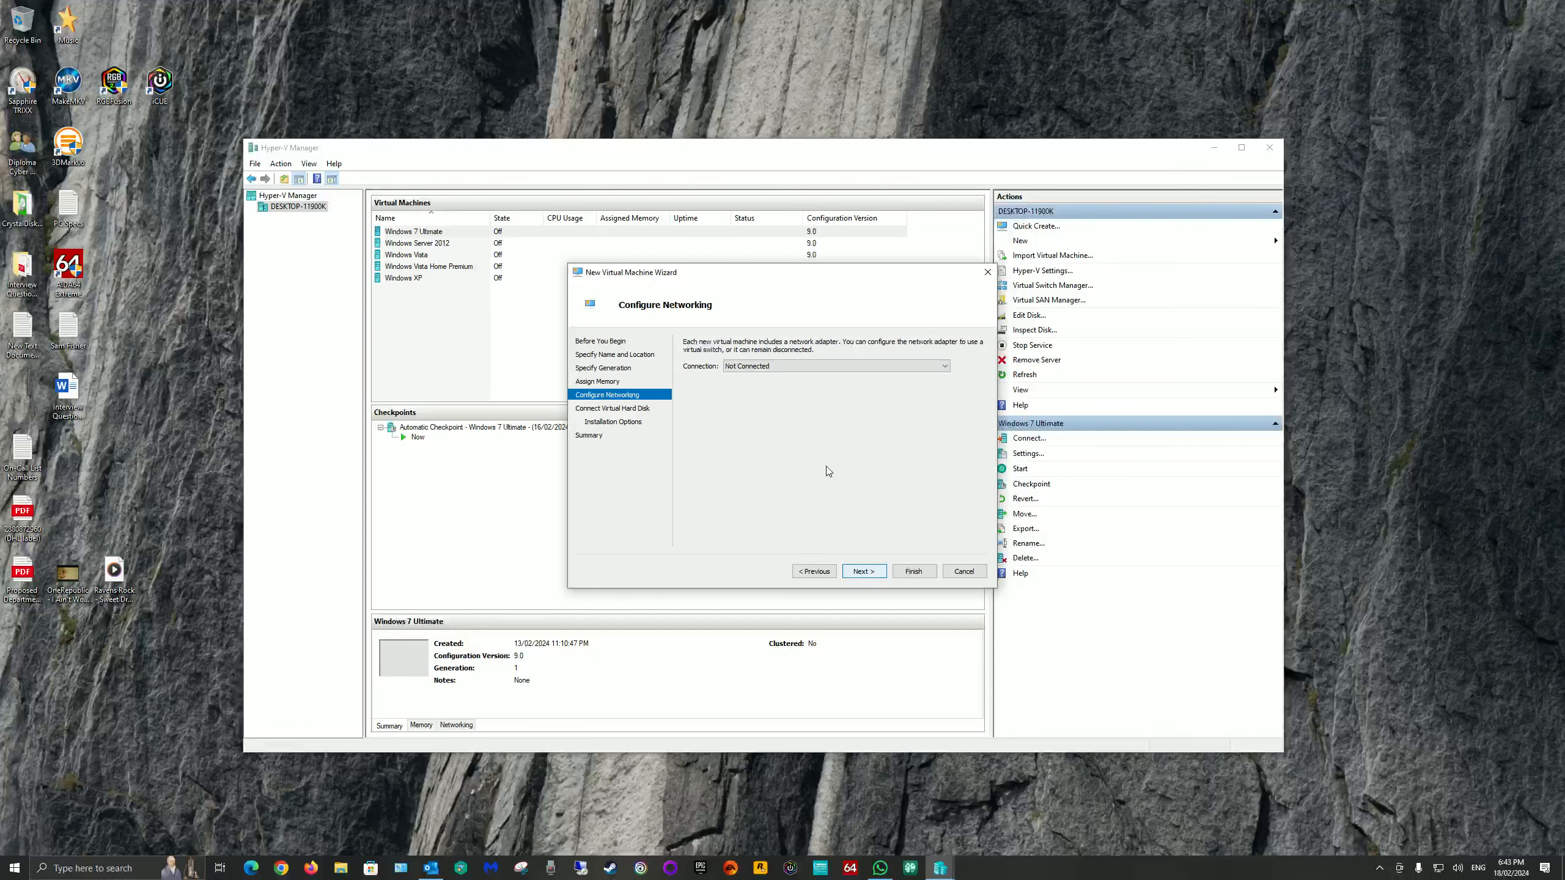
Connect the virtual machine's network adapter to the Default Switch
click(764, 366)
click(766, 386)
click(871, 572)
Create the virtual hard disk Windows 10.vhdx with a size of 30 GB
click(745, 428)
drag(745, 427, 819, 432)
text(30)
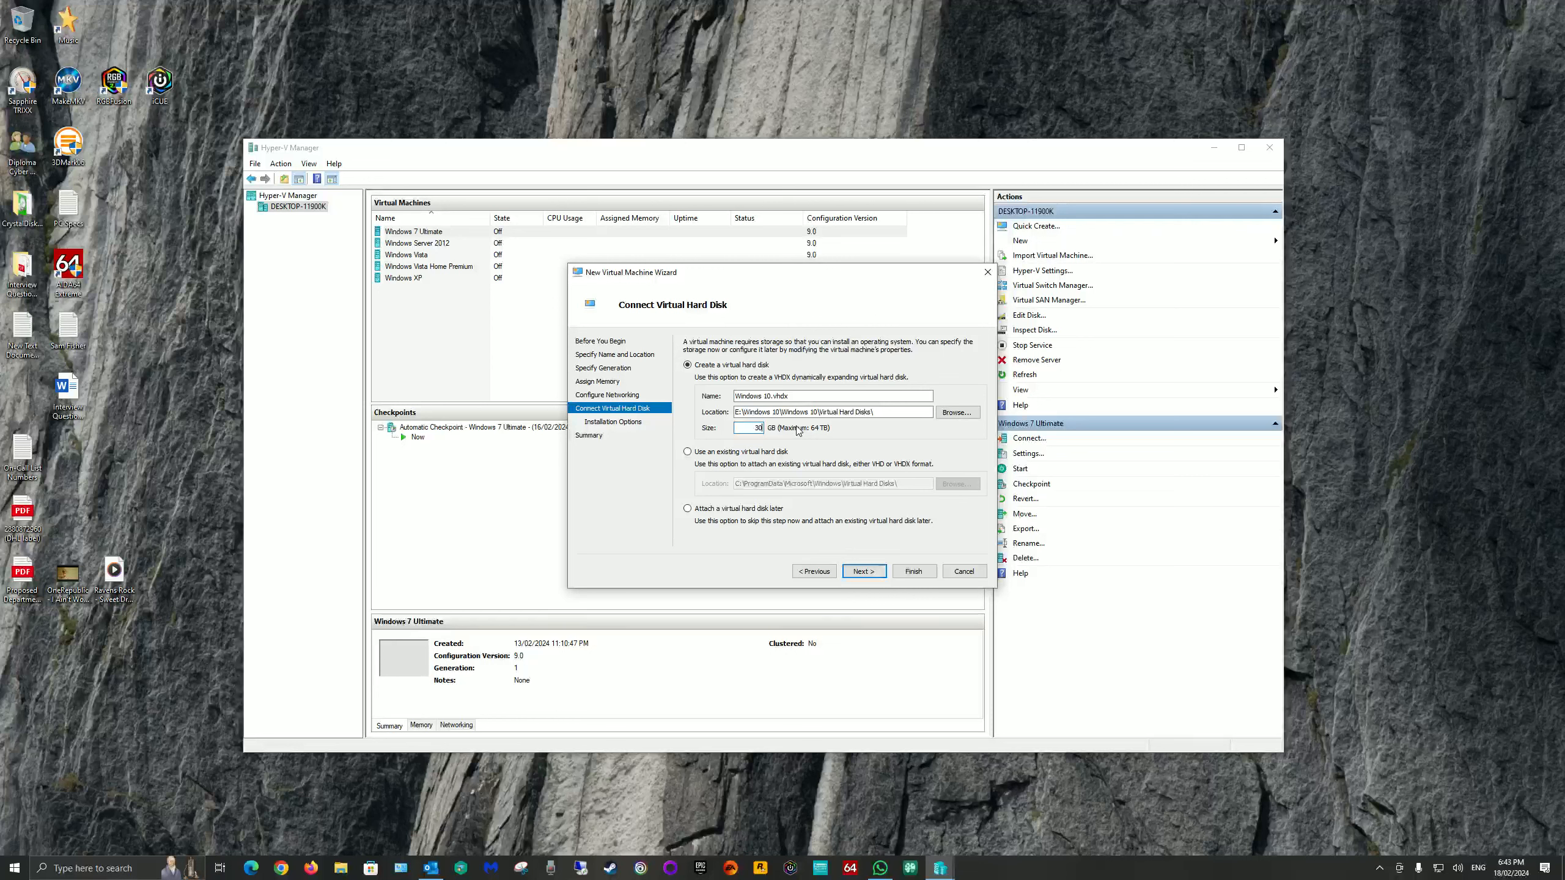
click(862, 572)
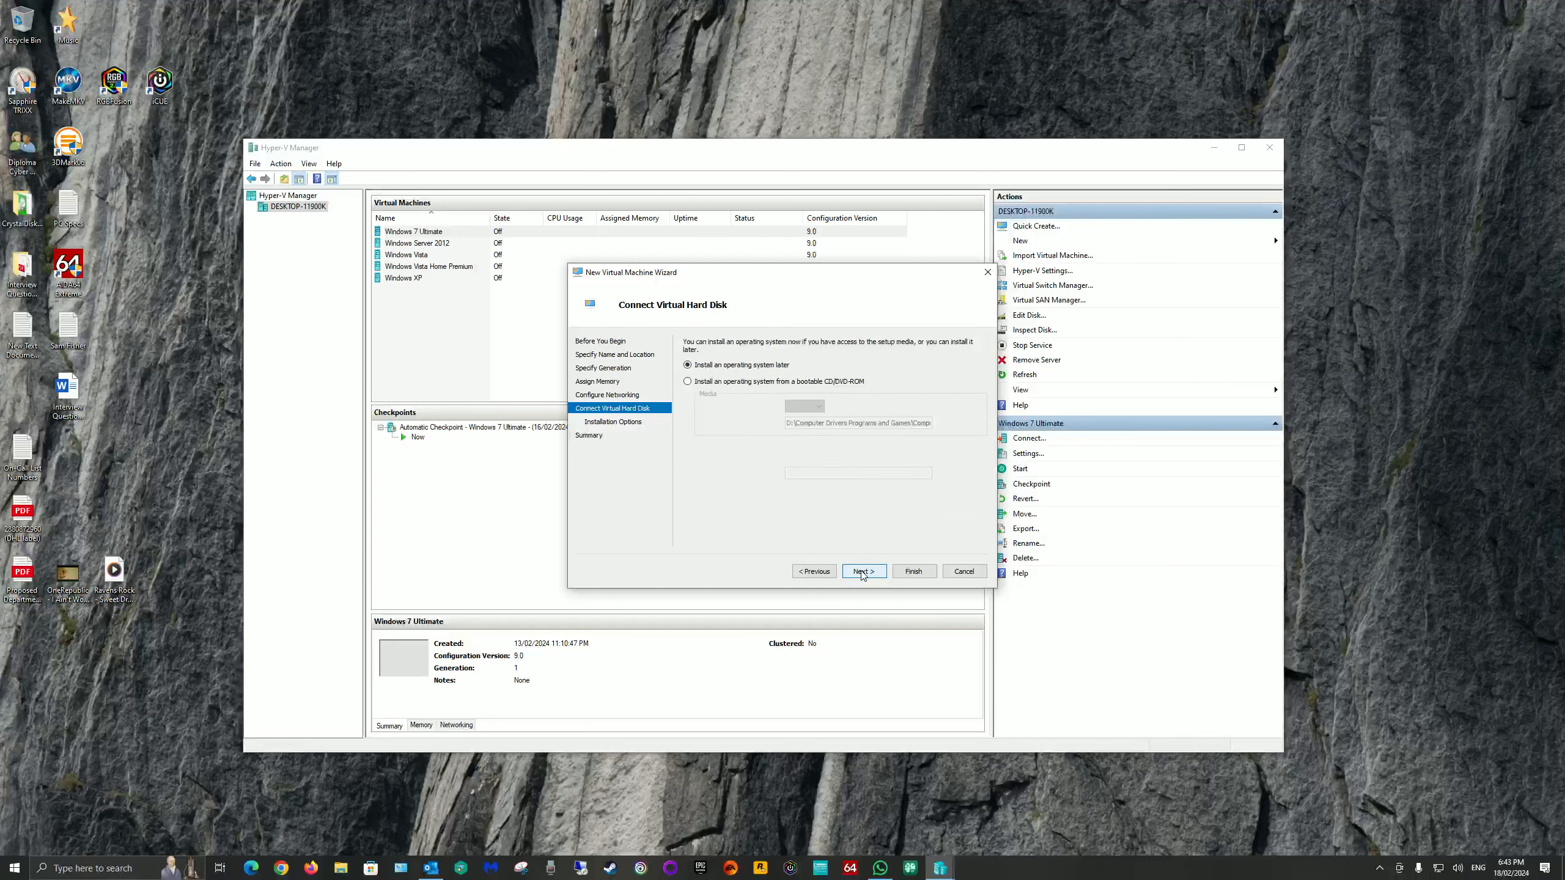
Choose the Windows ISO in the Windows 10 folder under Windows All Versions as the bootable installation image and finish creating the virtual machine
click(687, 382)
click(705, 424)
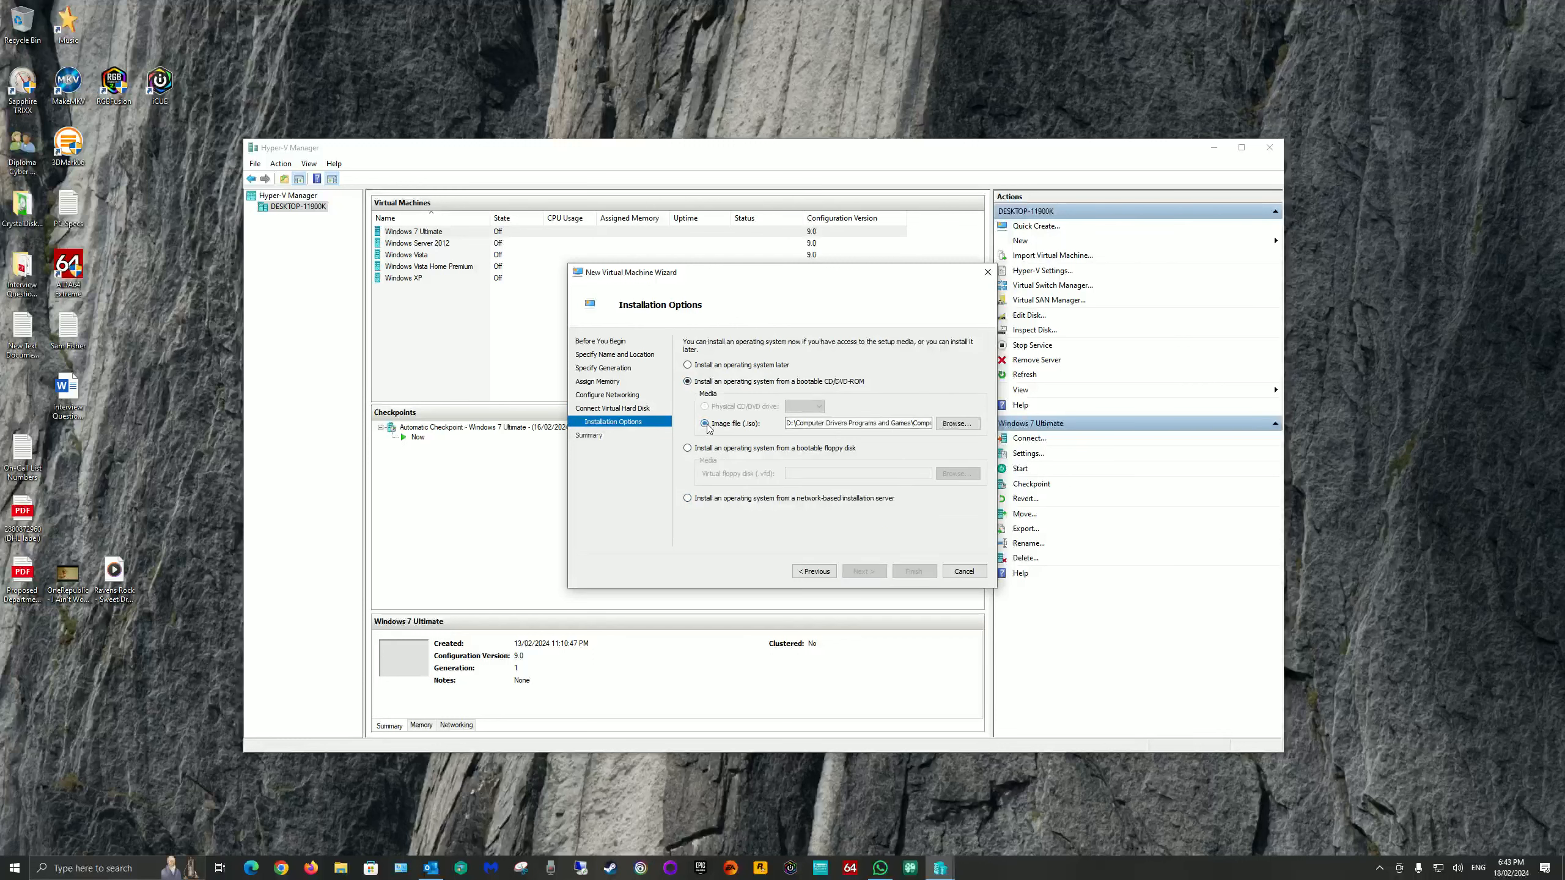
click(956, 424)
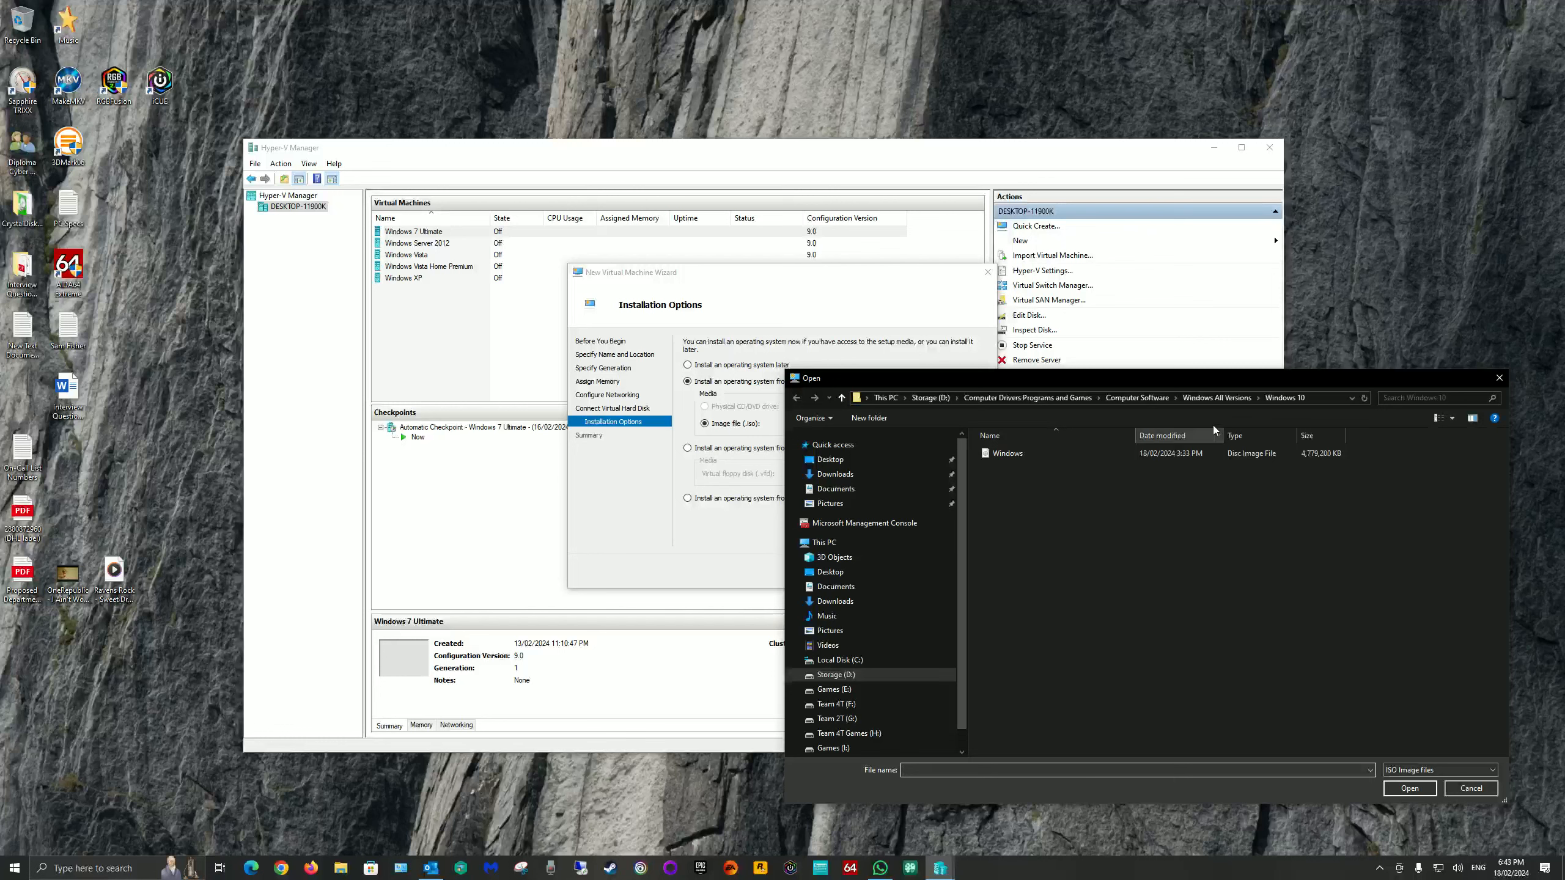
click(1230, 398)
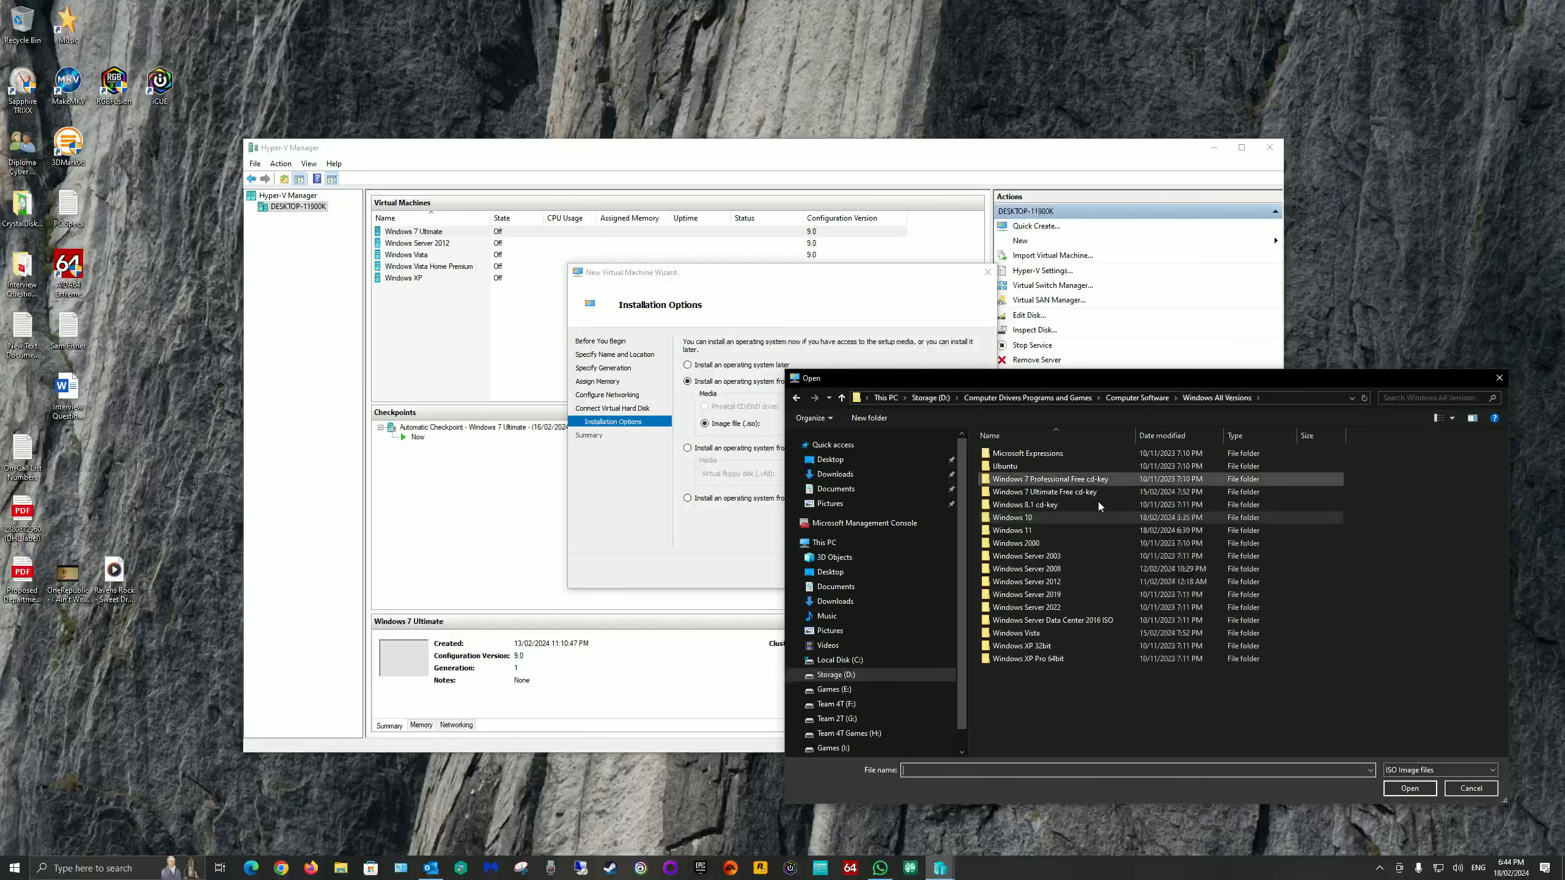
double_click(1031, 517)
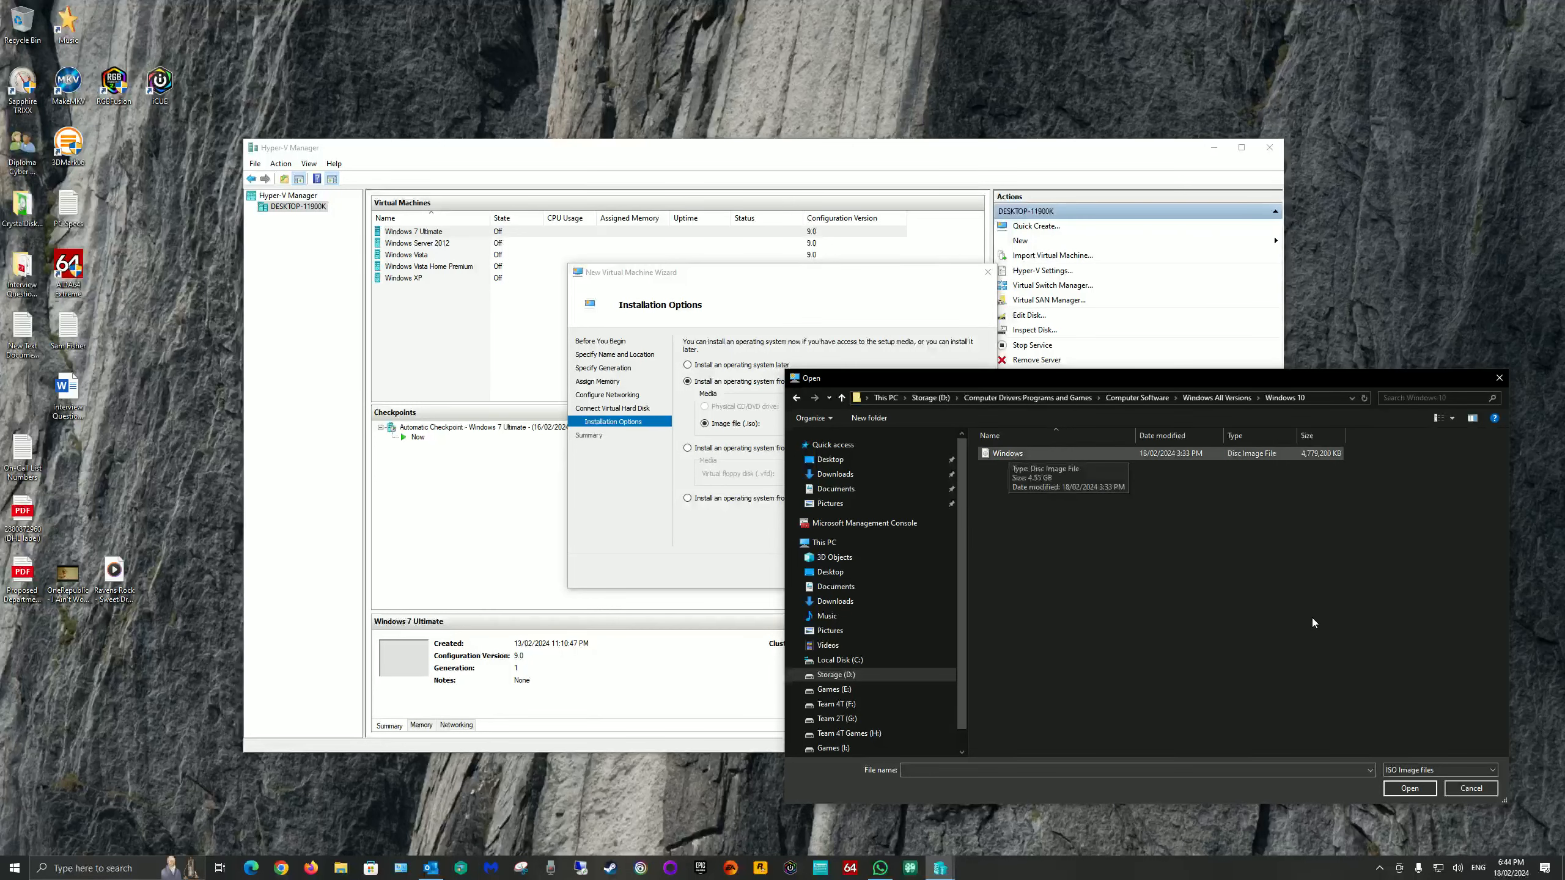
click(1403, 791)
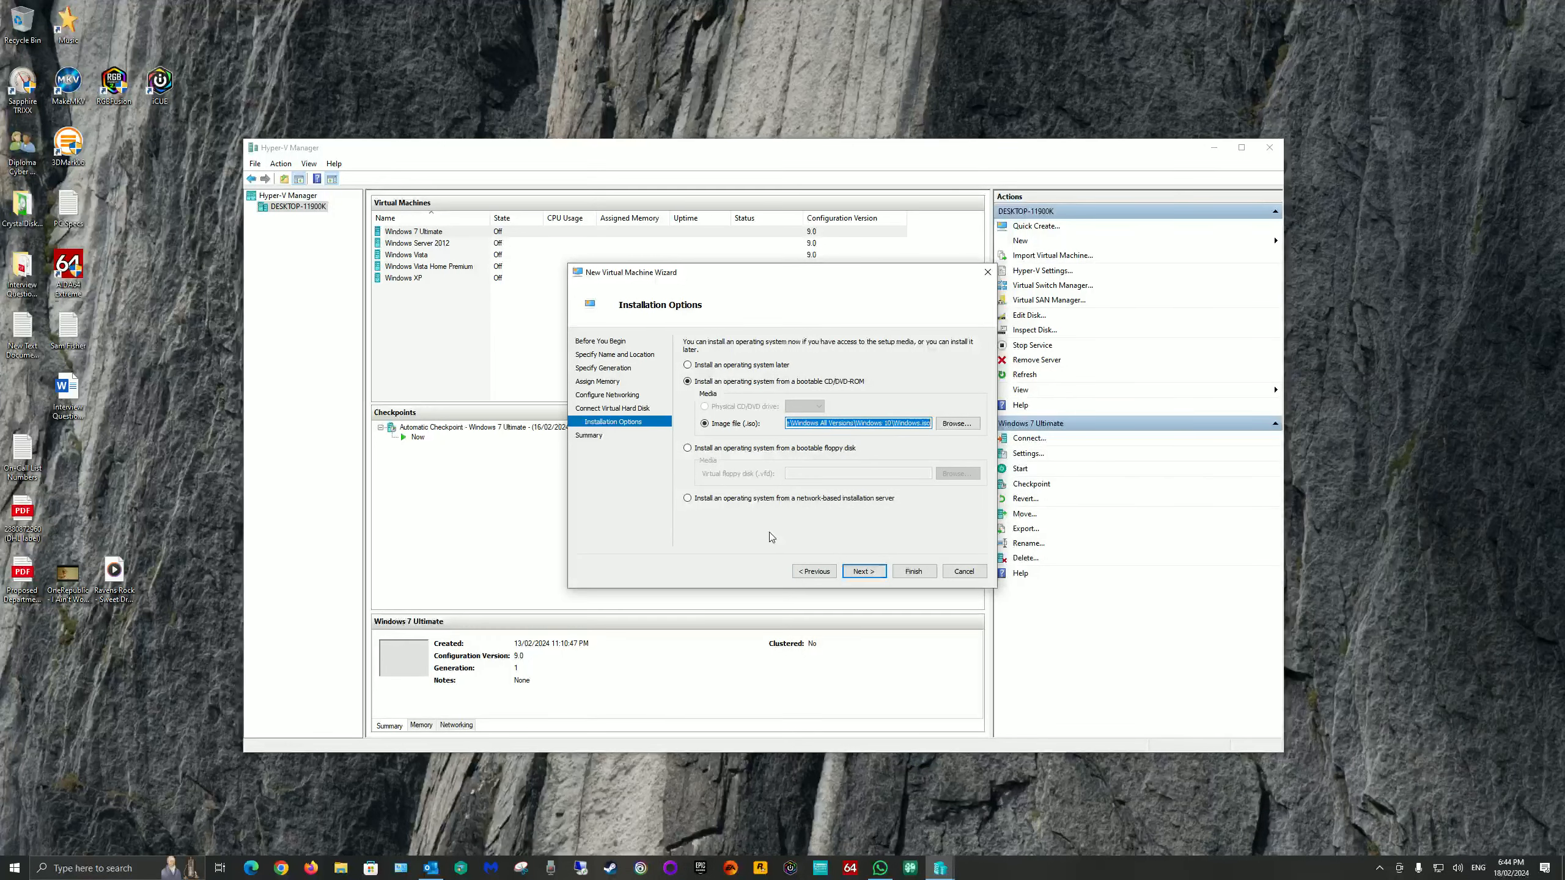
click(864, 571)
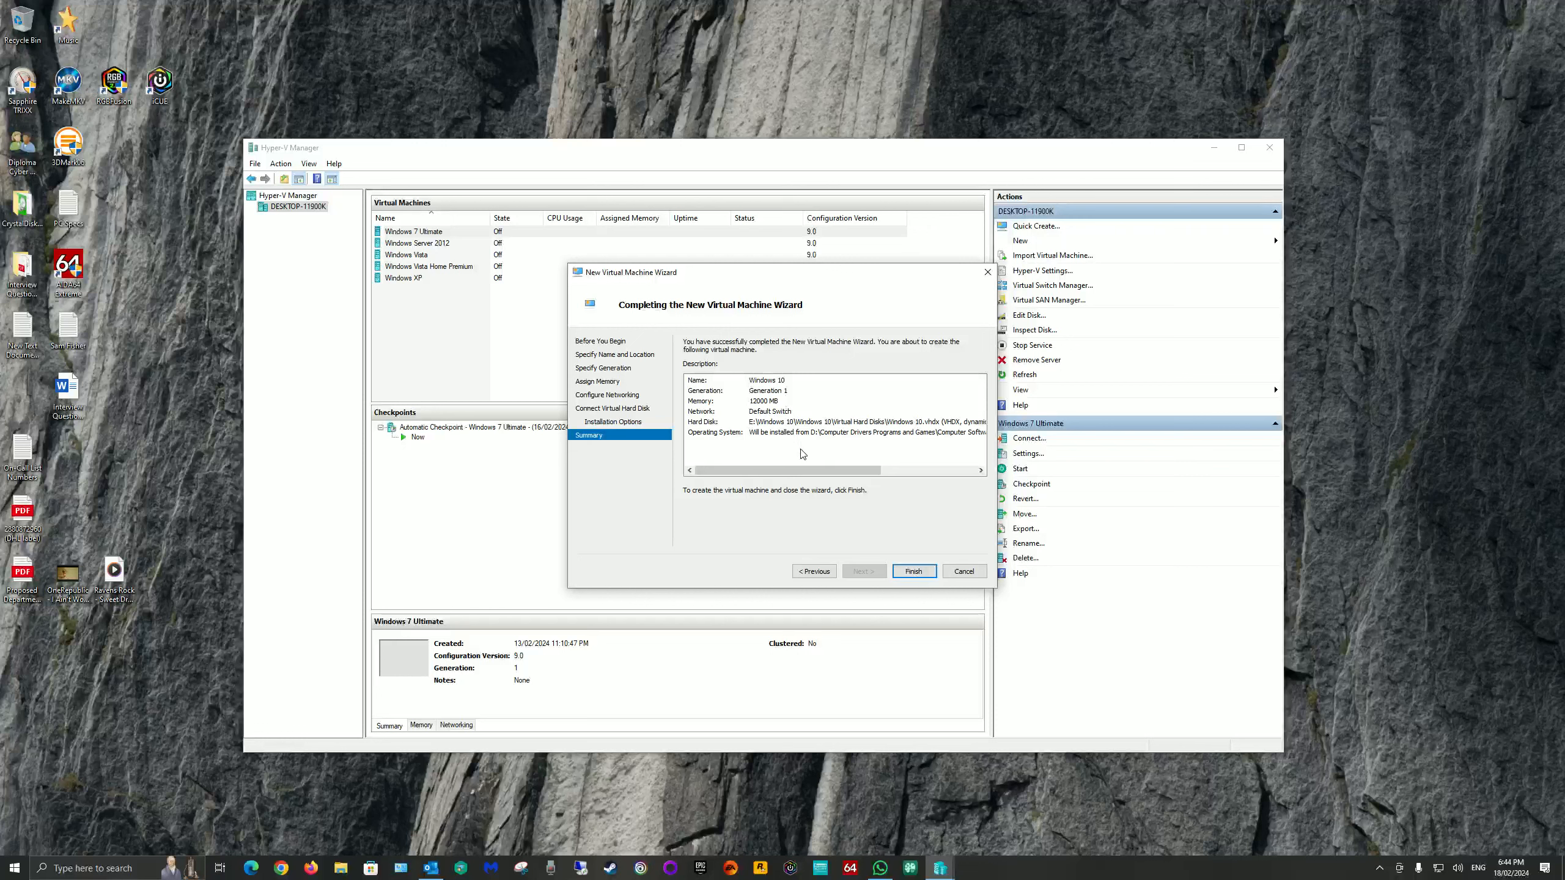
click(918, 572)
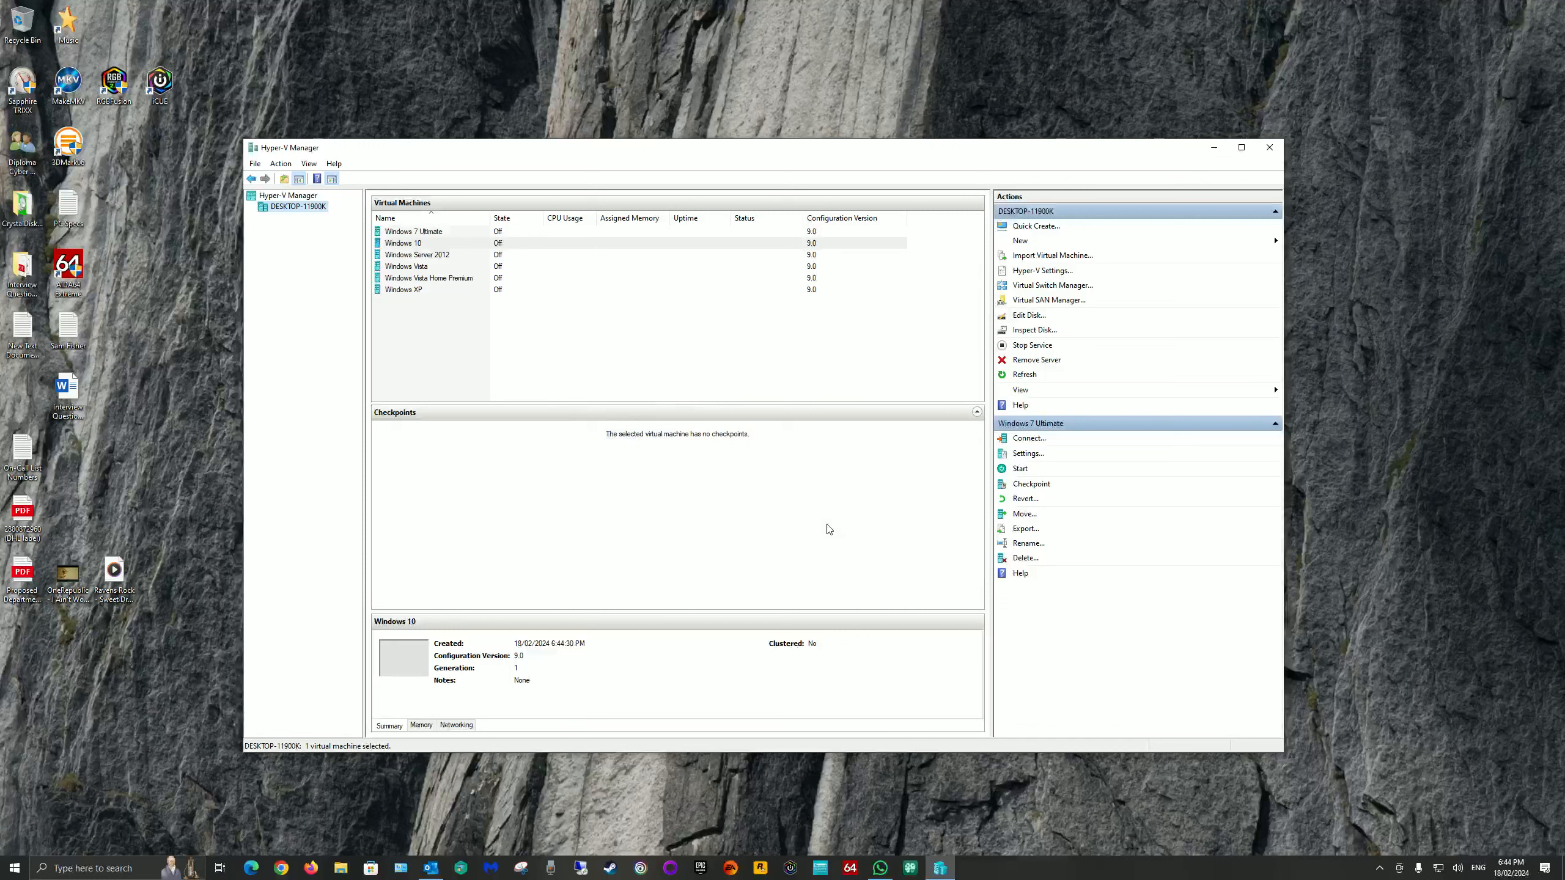
Increase the number of virtual processors in the Windows 10 virtual machine's settings and apply the change
click(434, 245)
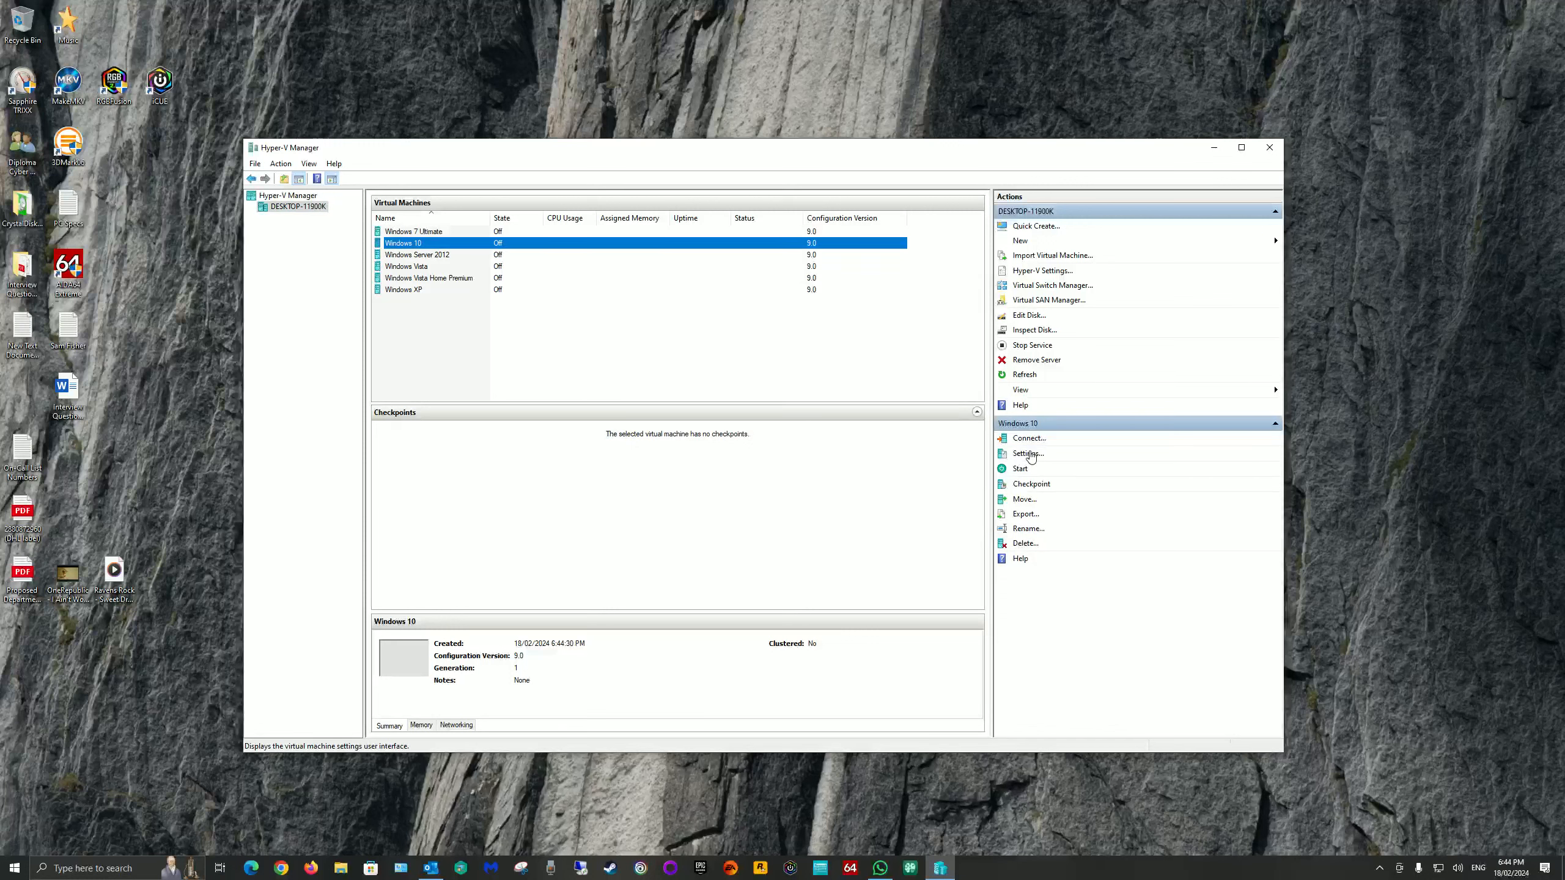
right_click(473, 246)
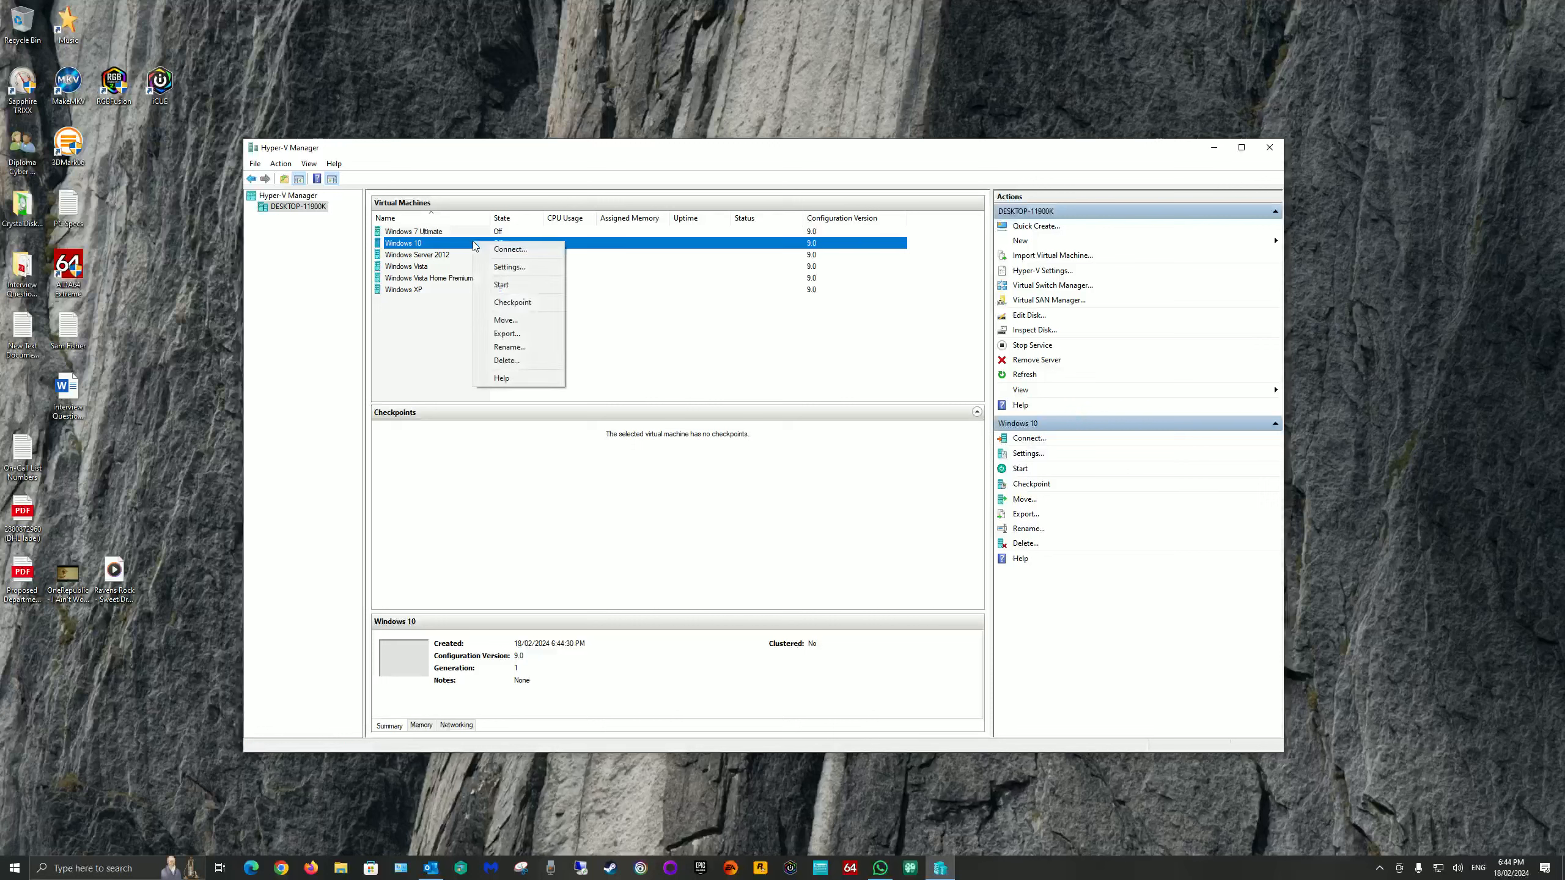
click(516, 269)
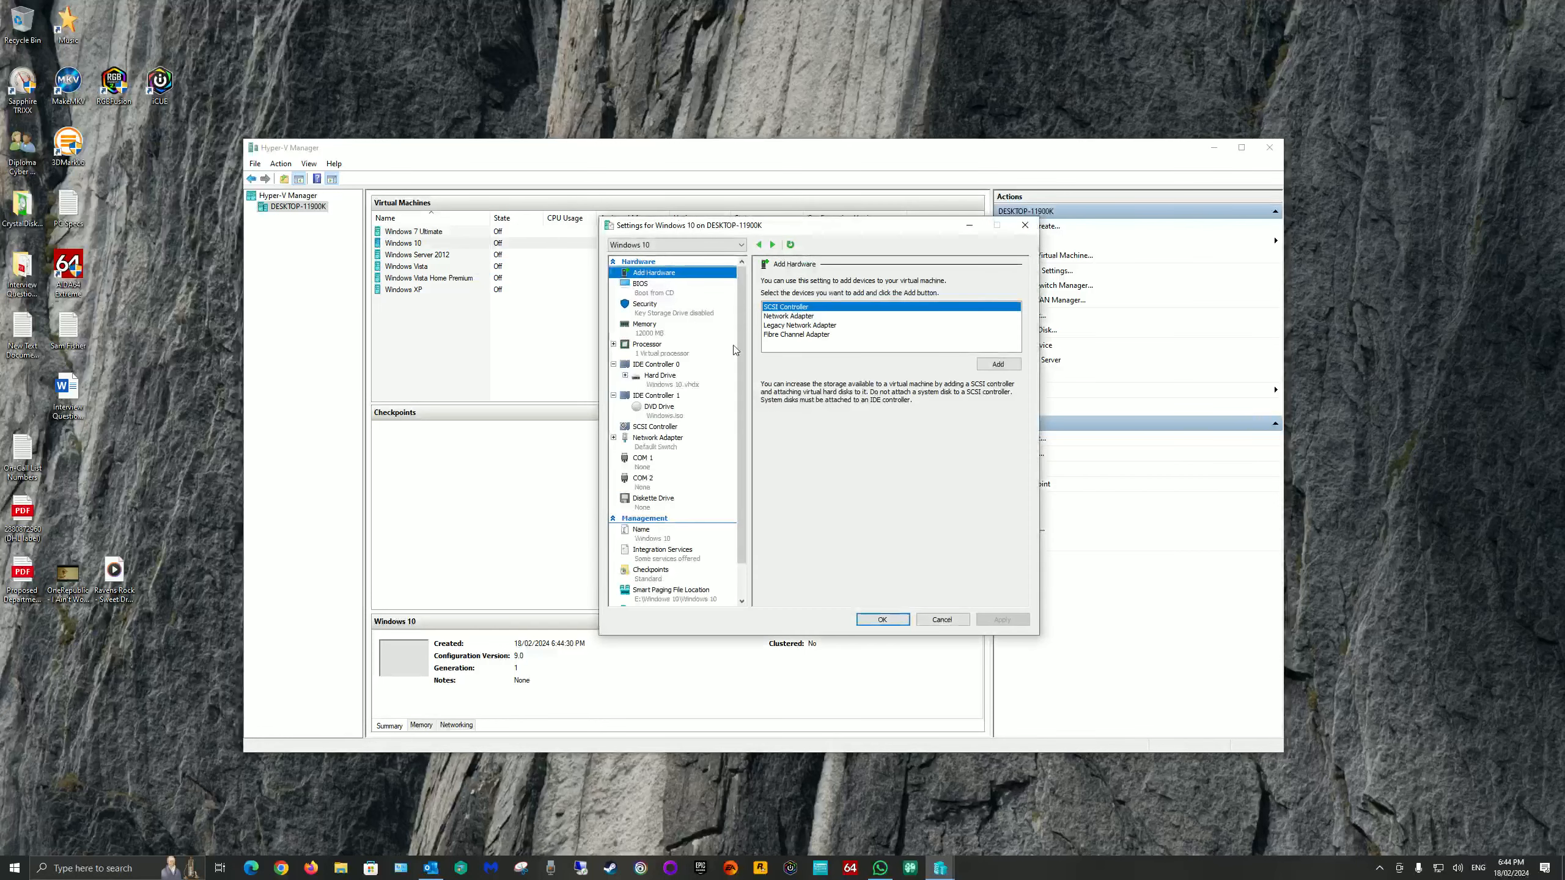
click(650, 352)
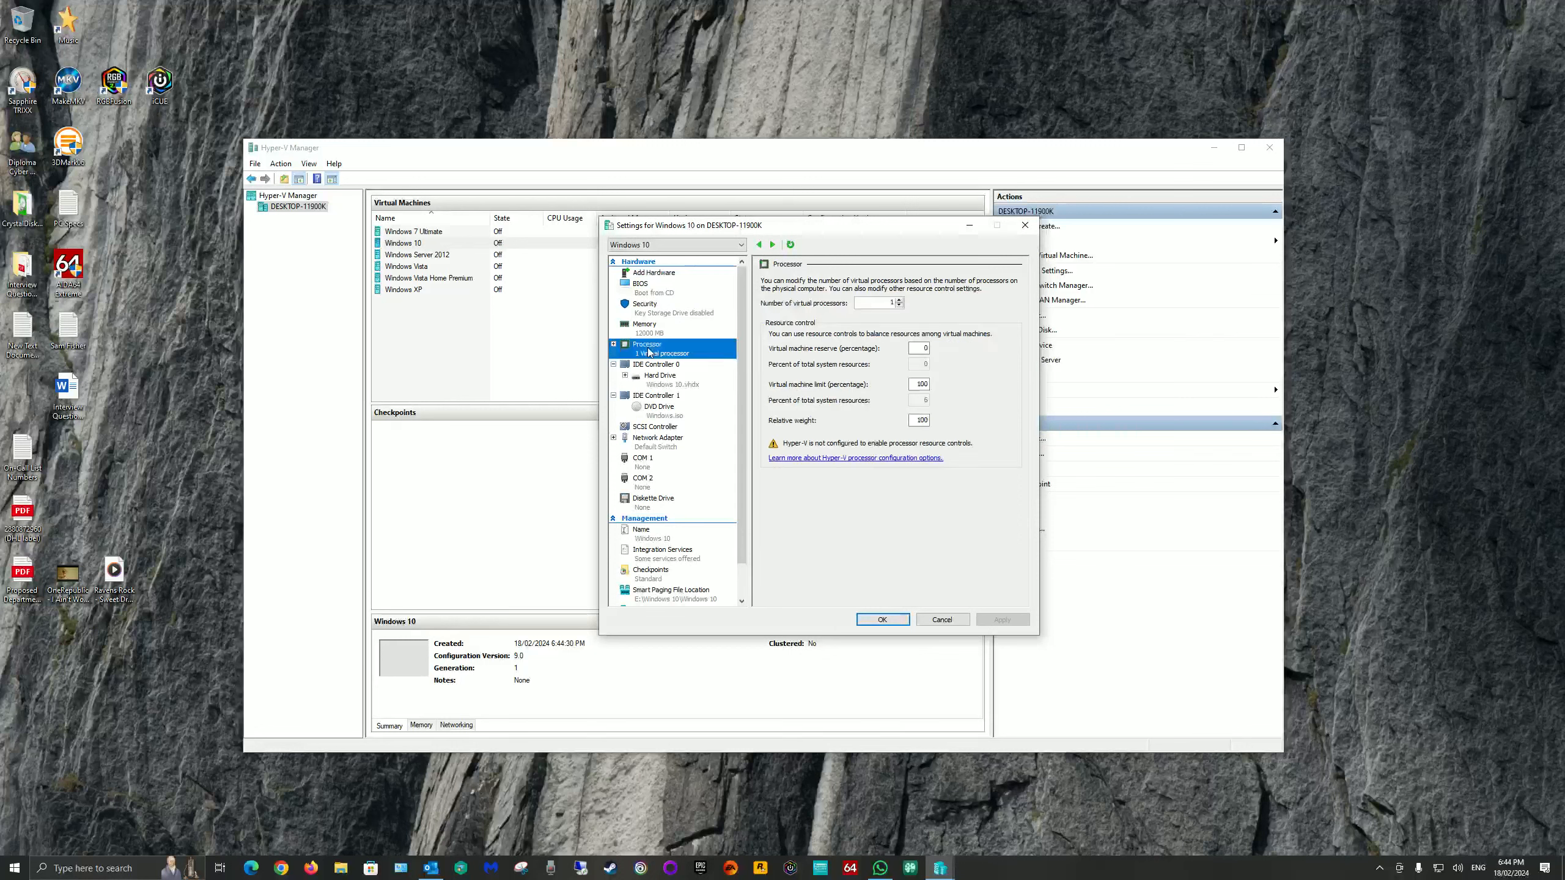
click(899, 300)
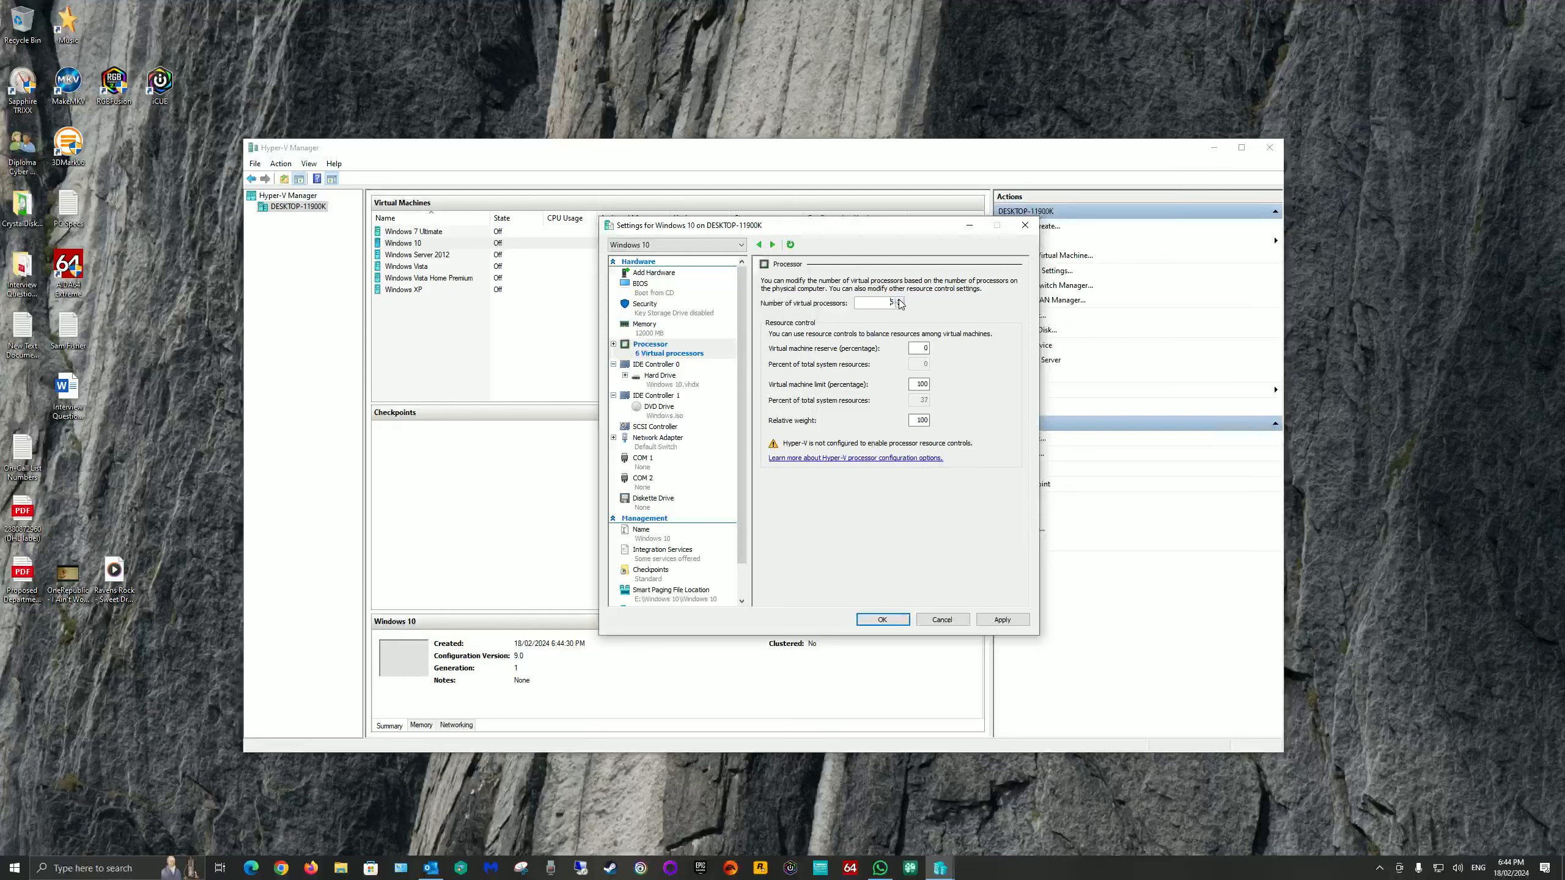
click(993, 618)
click(881, 619)
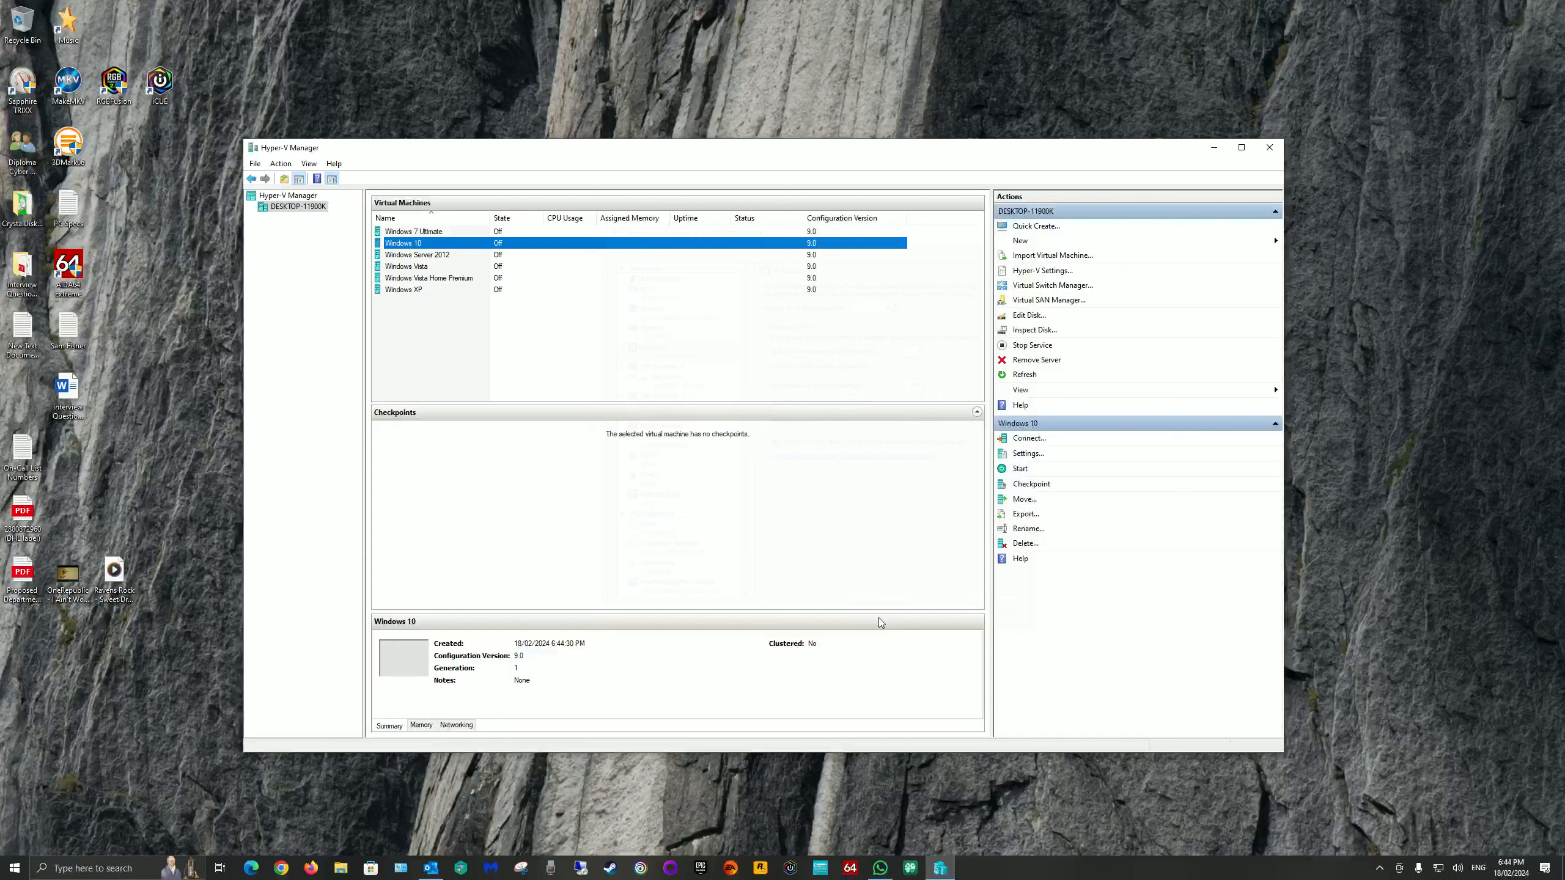
Connect to the Windows 10 virtual machine, start it, and minimize the Hyper-V Manager window behind it
right_click(432, 247)
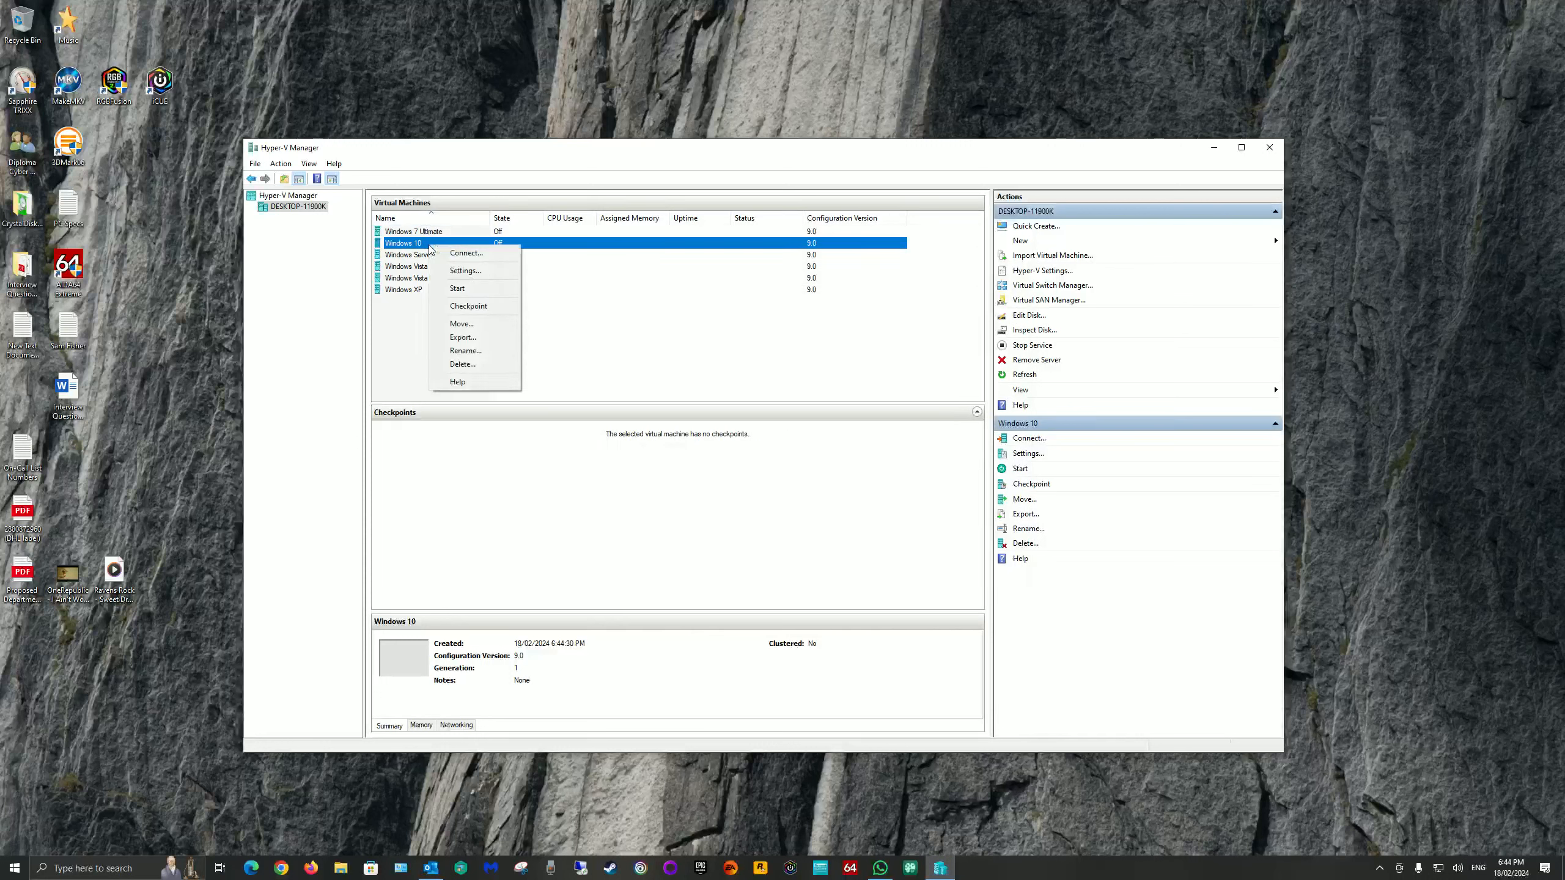
click(482, 253)
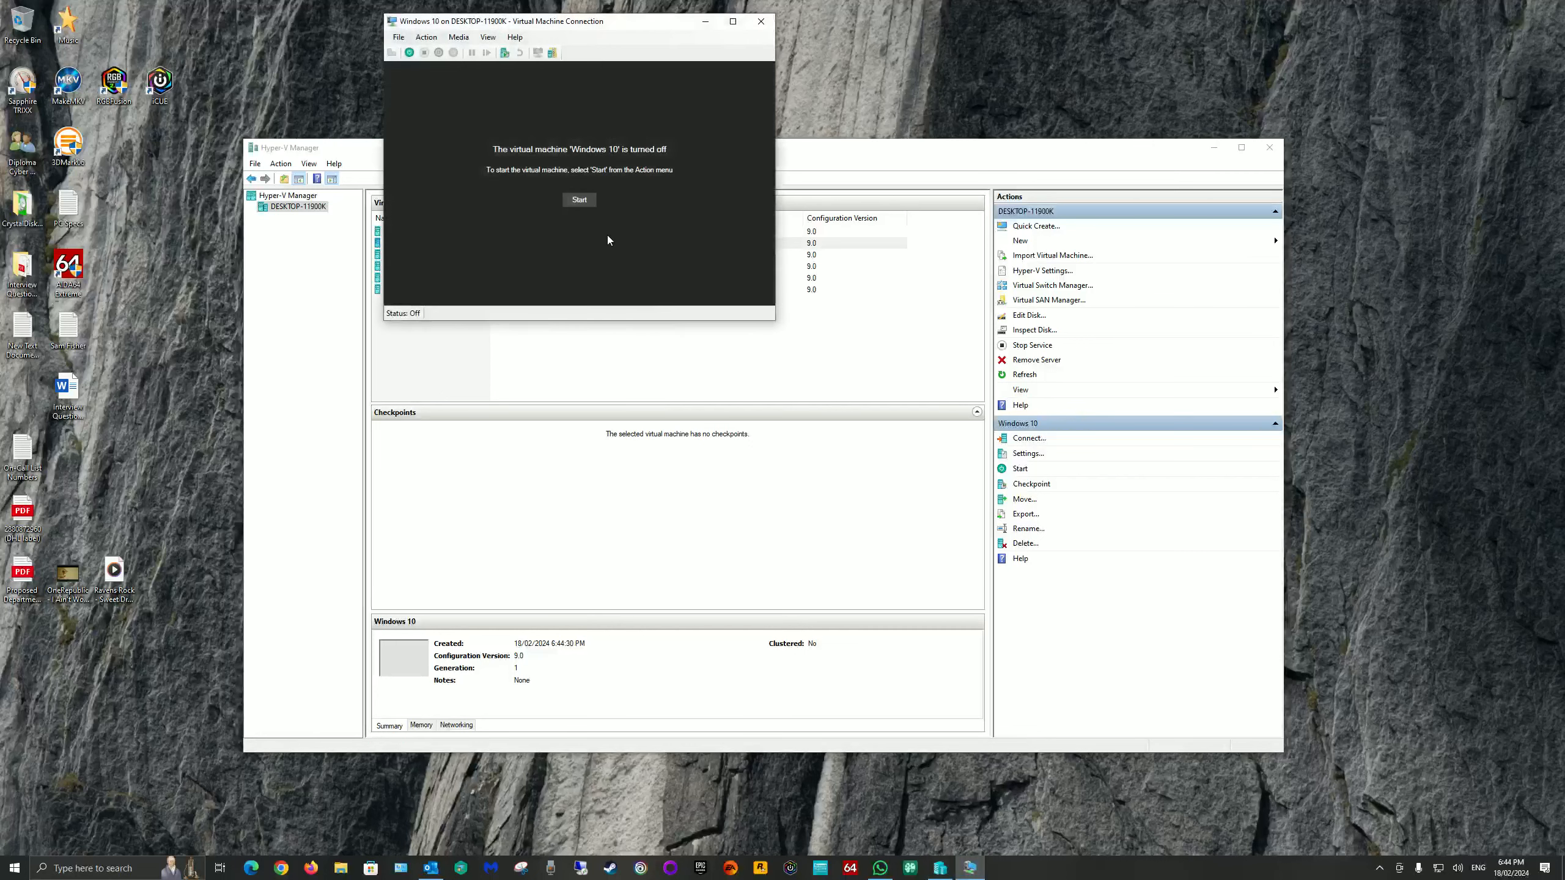
click(585, 206)
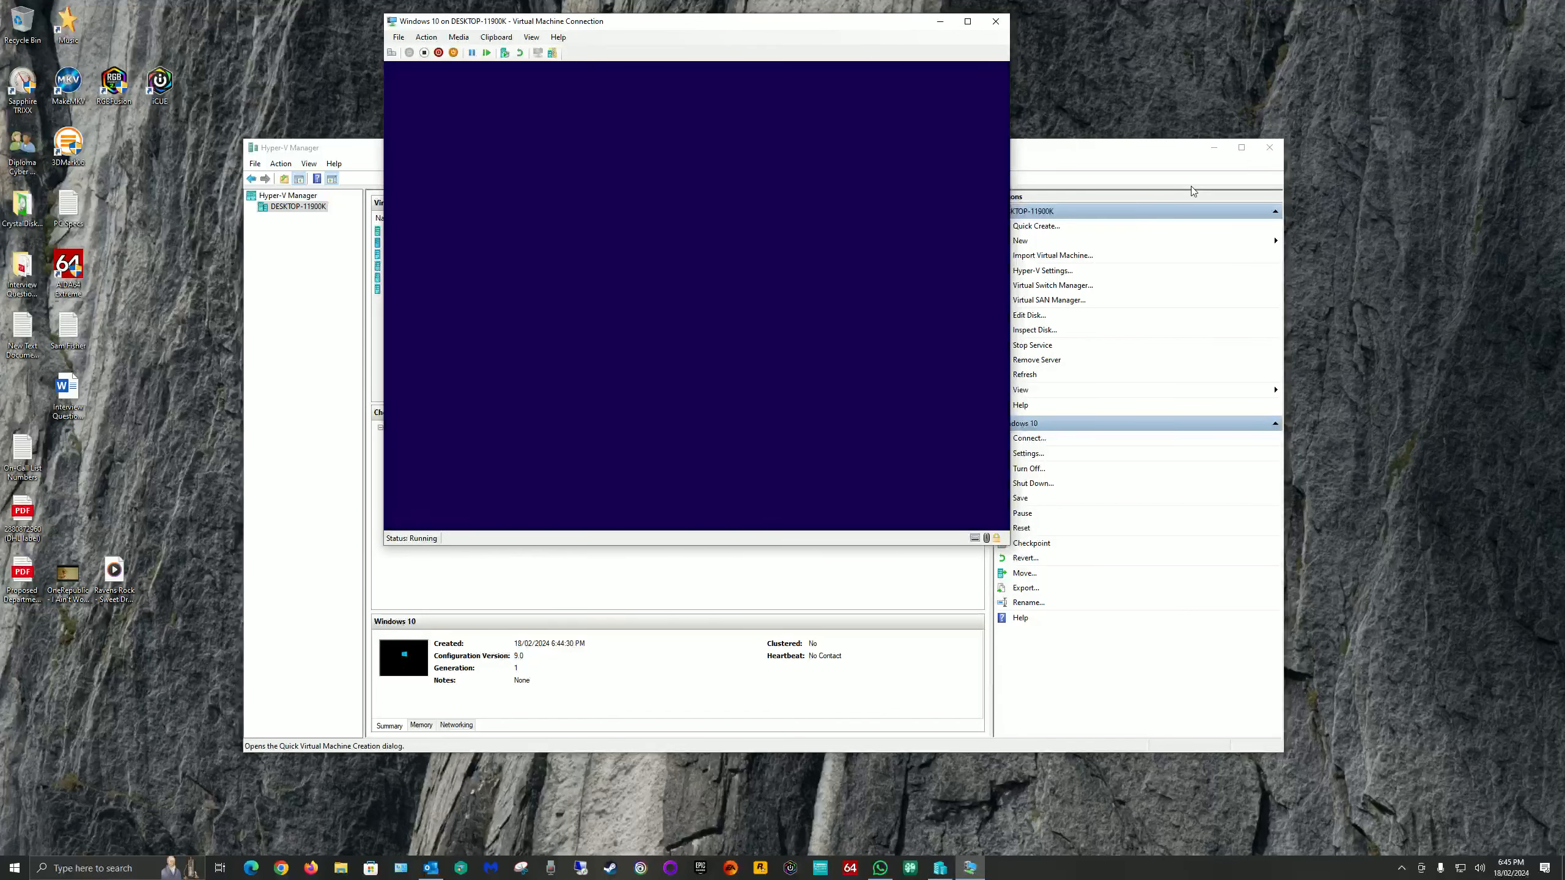
click(1214, 147)
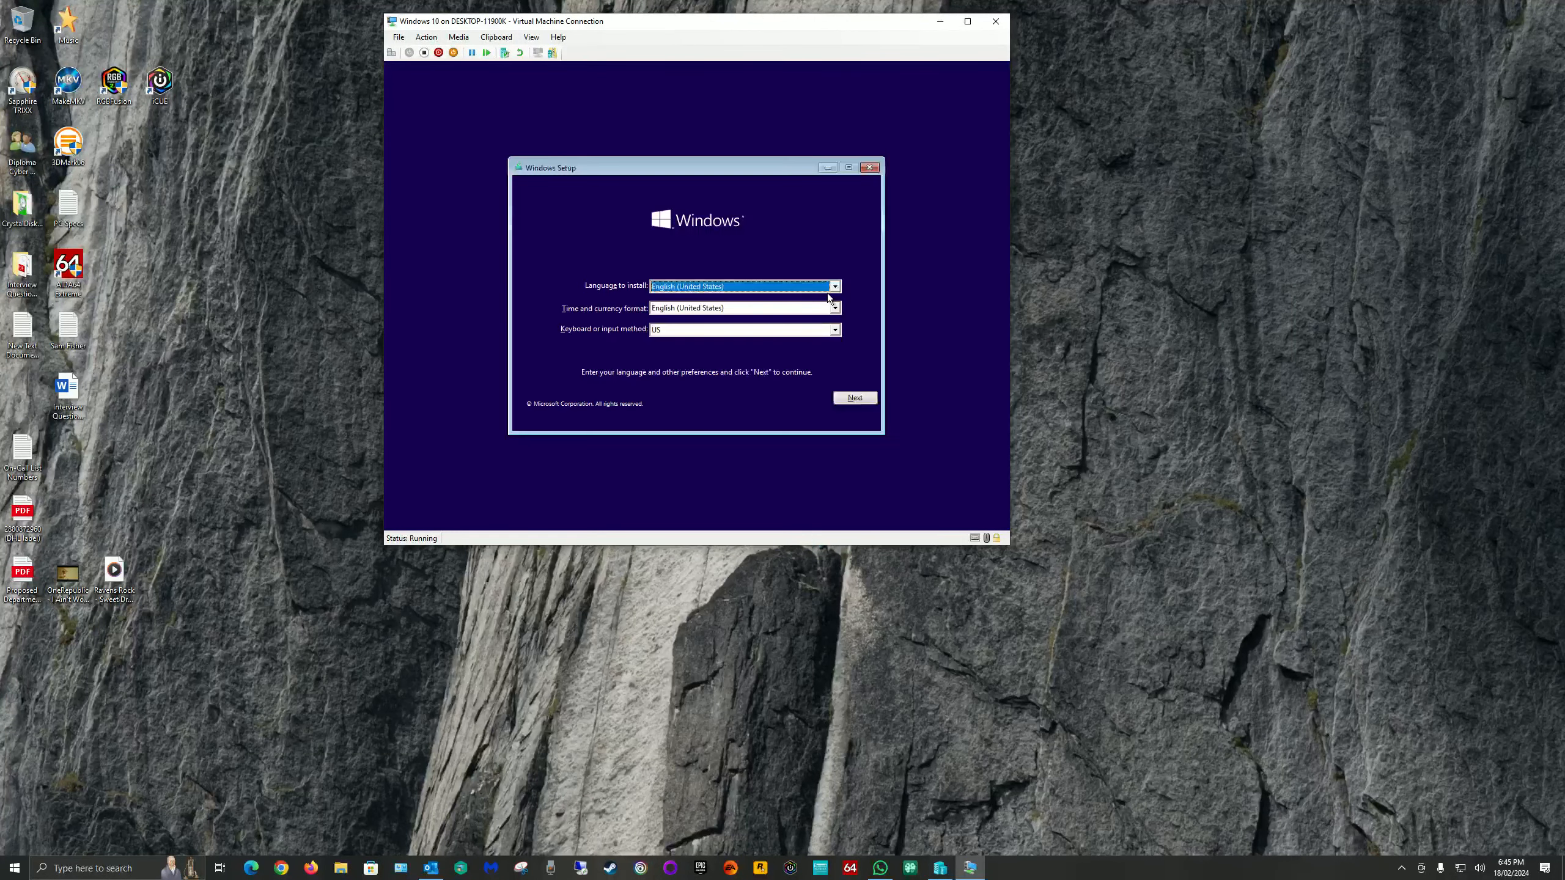
Set the time and currency format to English (Australia) in Windows Setup and start the installation
click(835, 286)
click(836, 308)
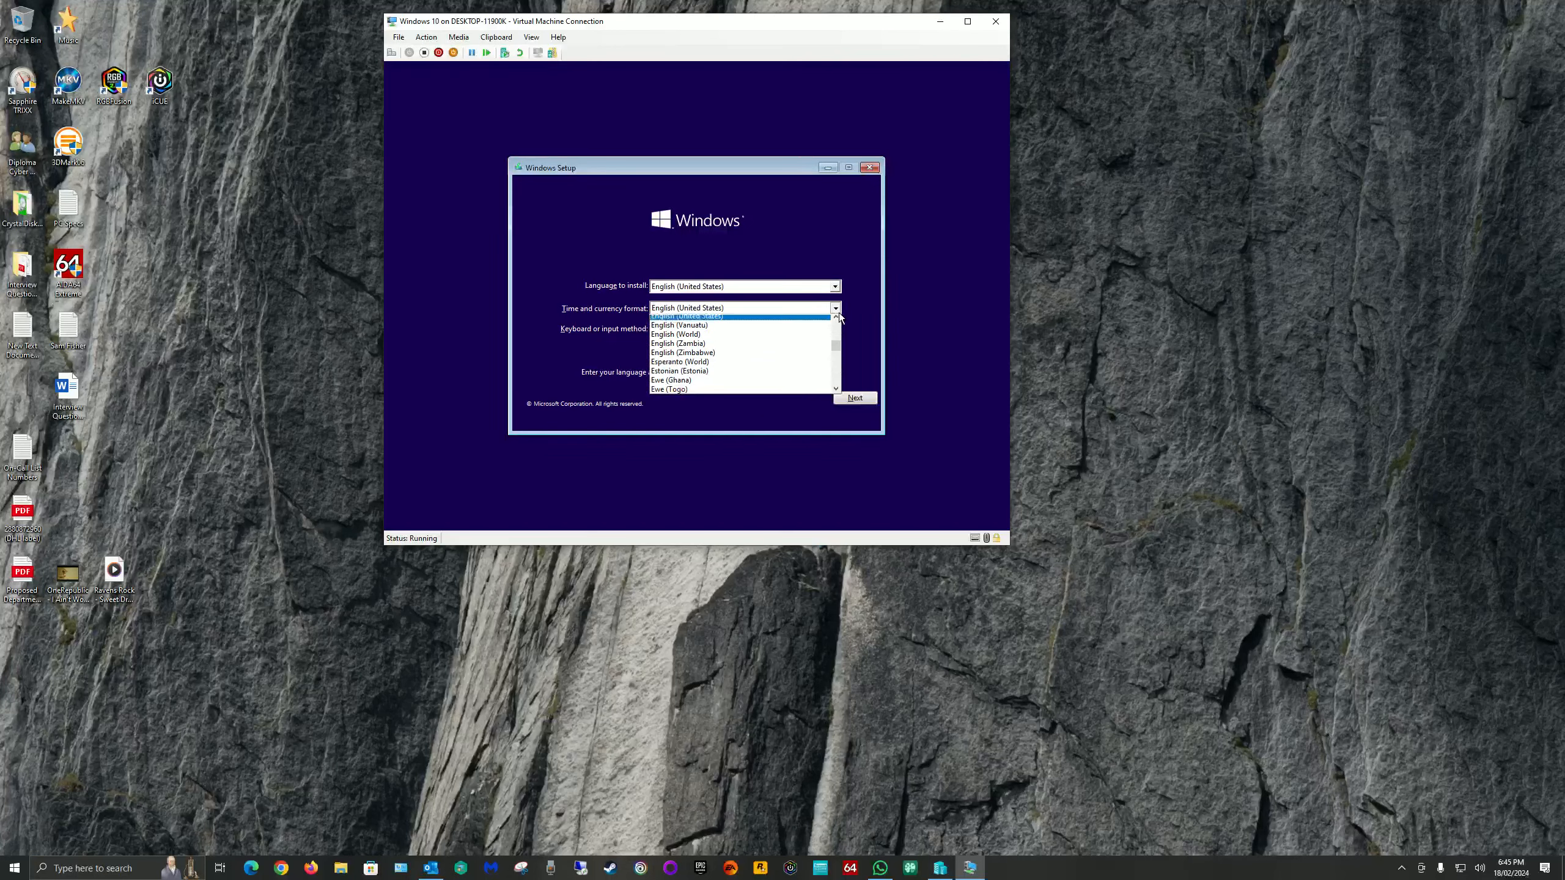
click(837, 333)
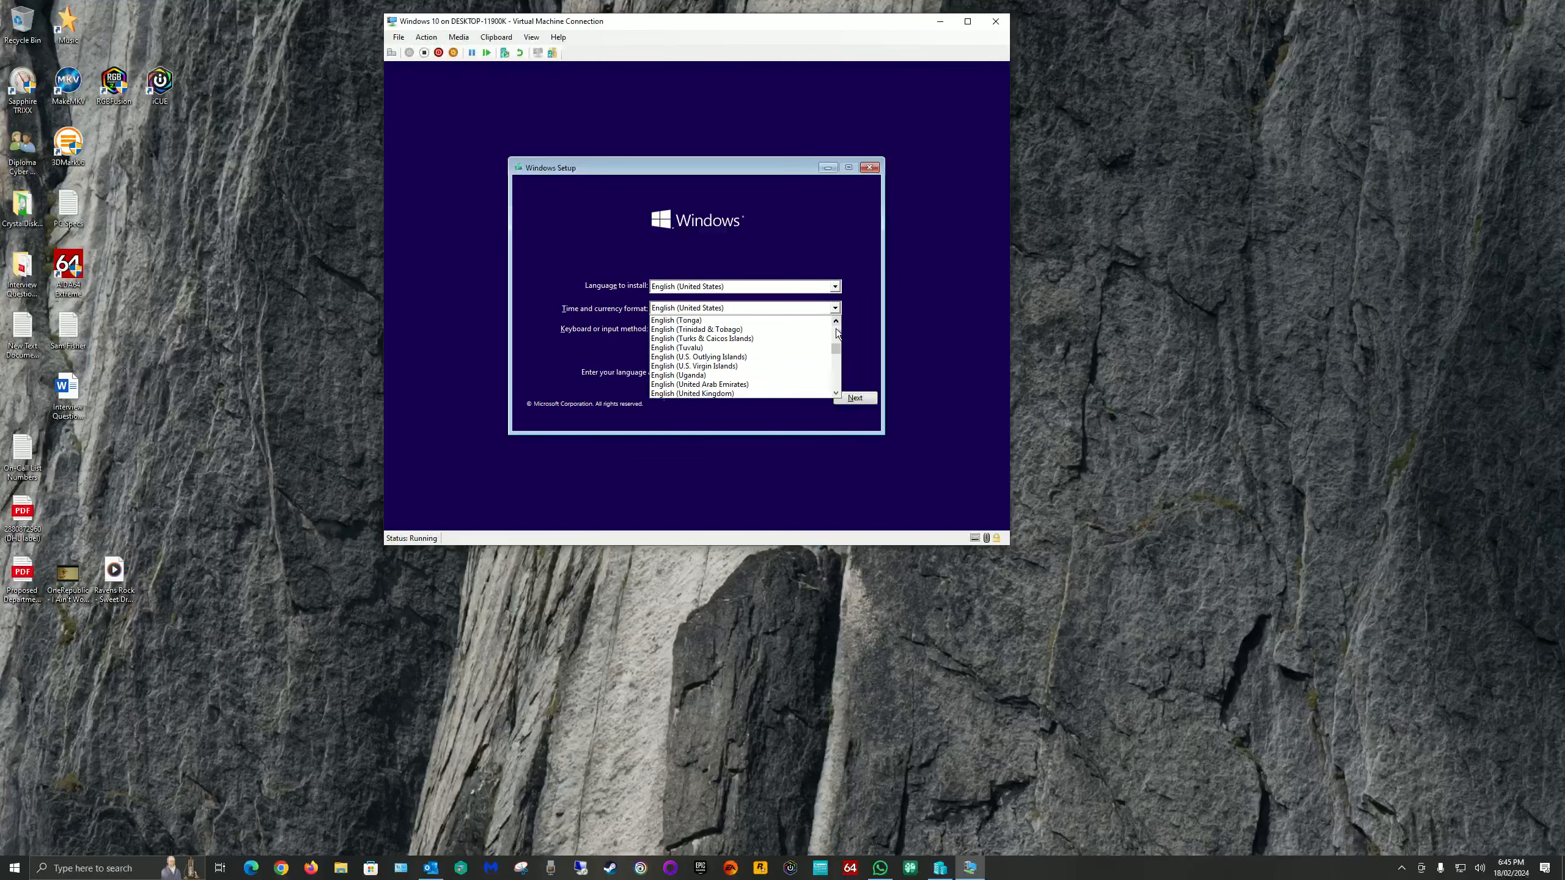
click(837, 333)
click(837, 333)
click(838, 333)
click(837, 334)
click(837, 334)
click(838, 333)
click(838, 334)
click(837, 333)
click(837, 333)
click(837, 333)
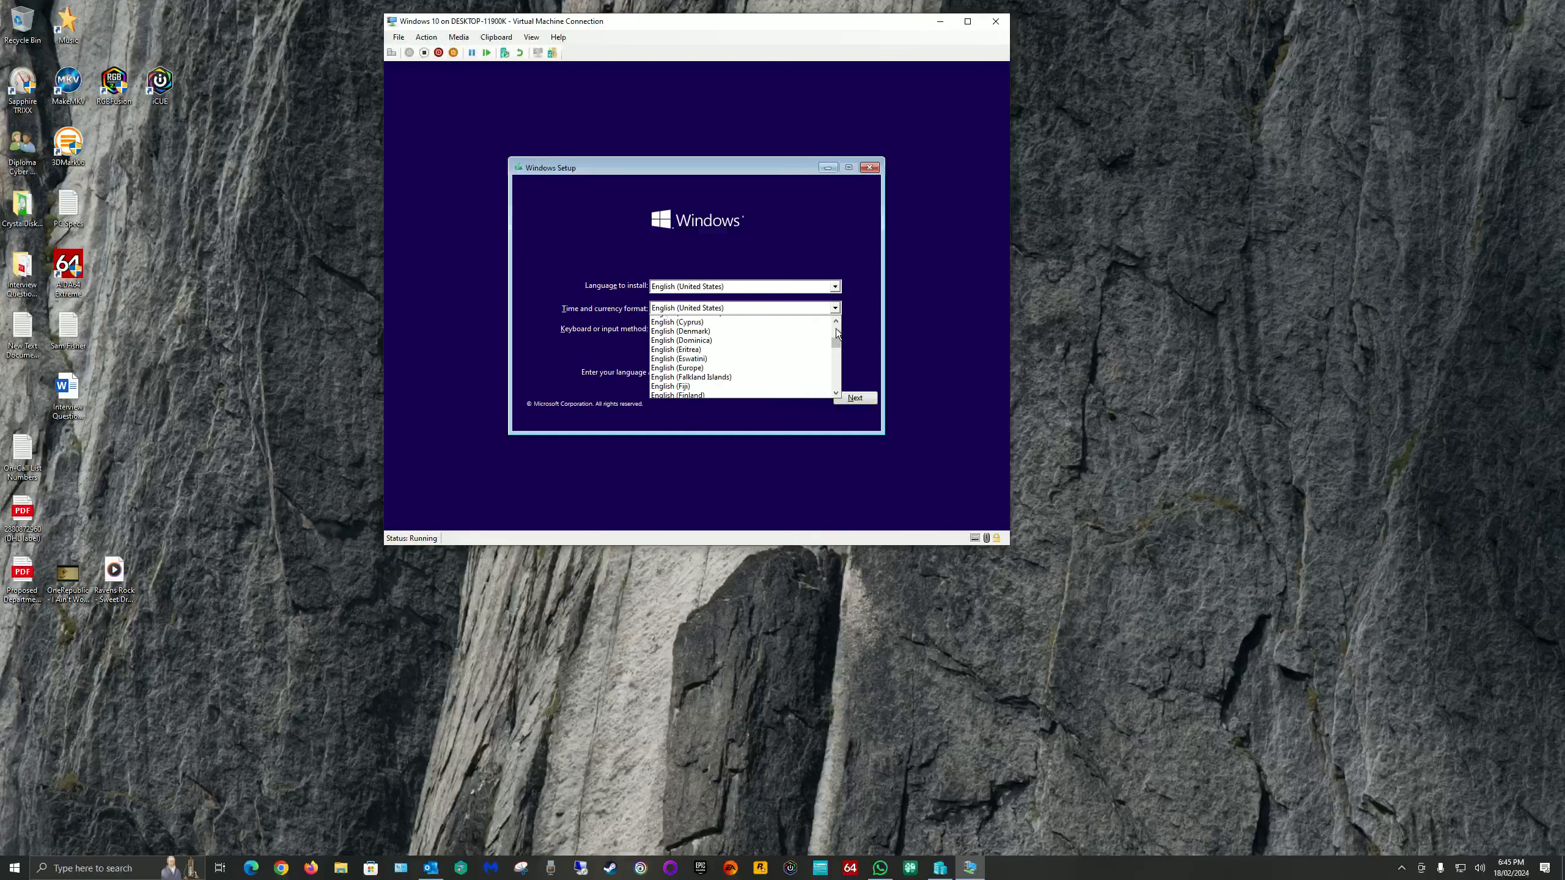
click(837, 333)
click(838, 334)
click(734, 383)
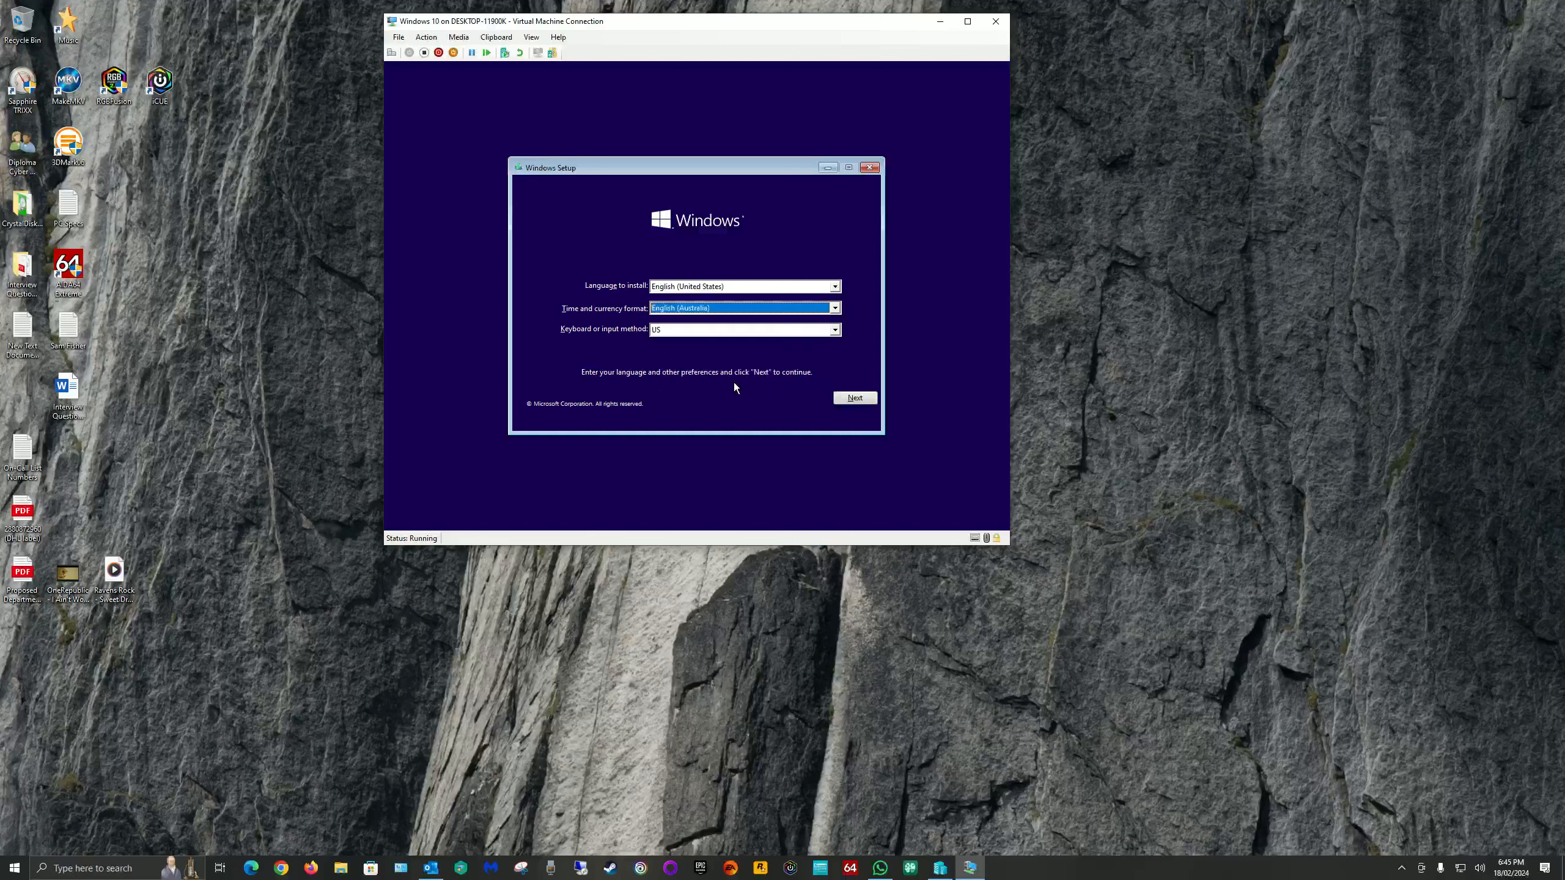
click(854, 398)
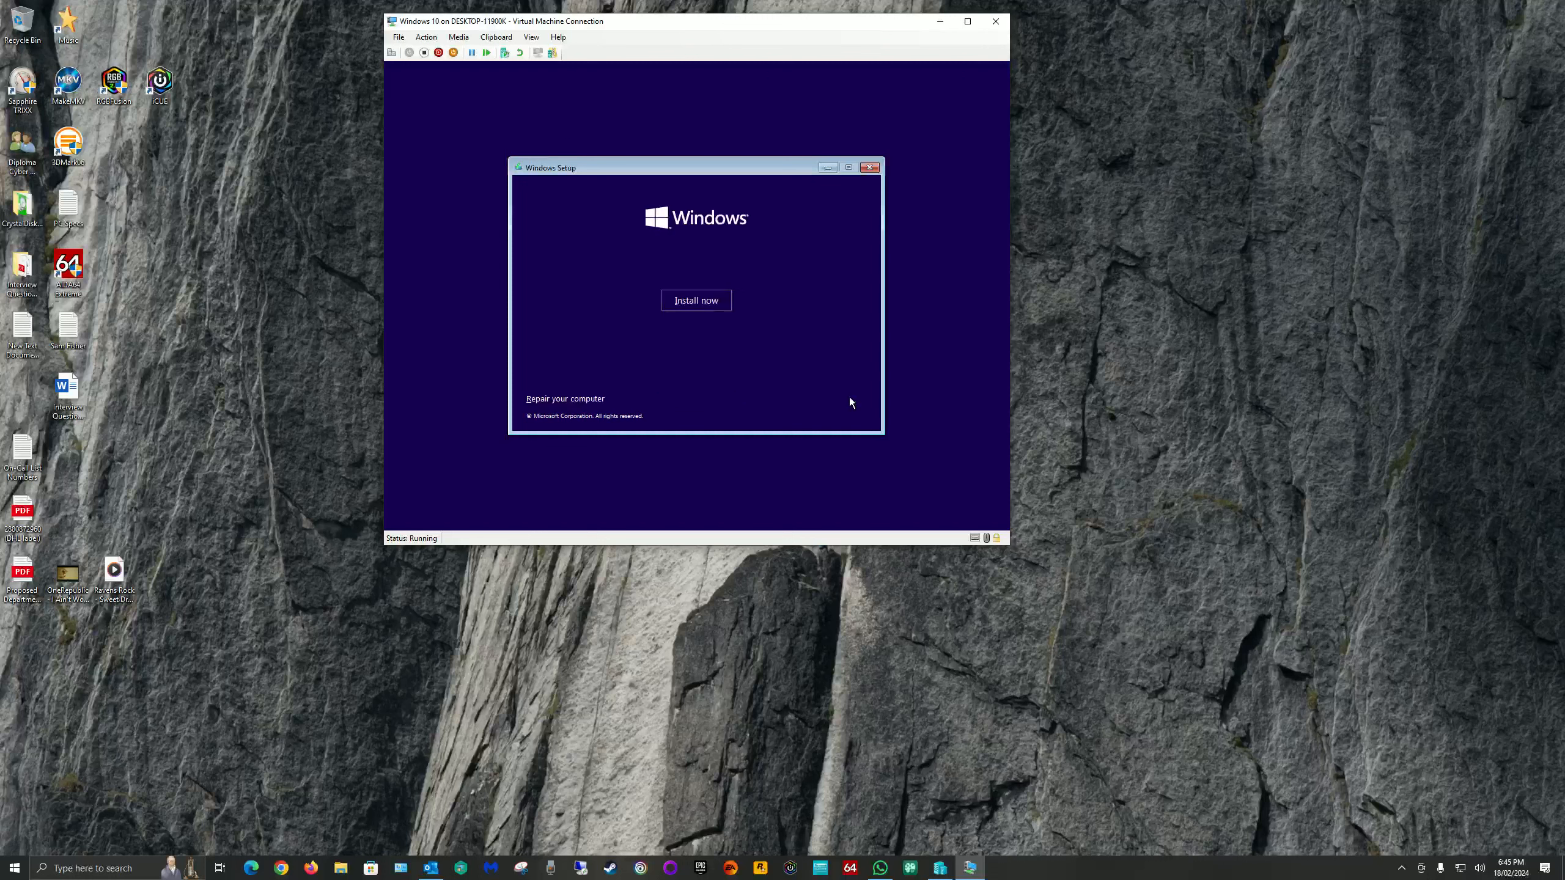
click(698, 299)
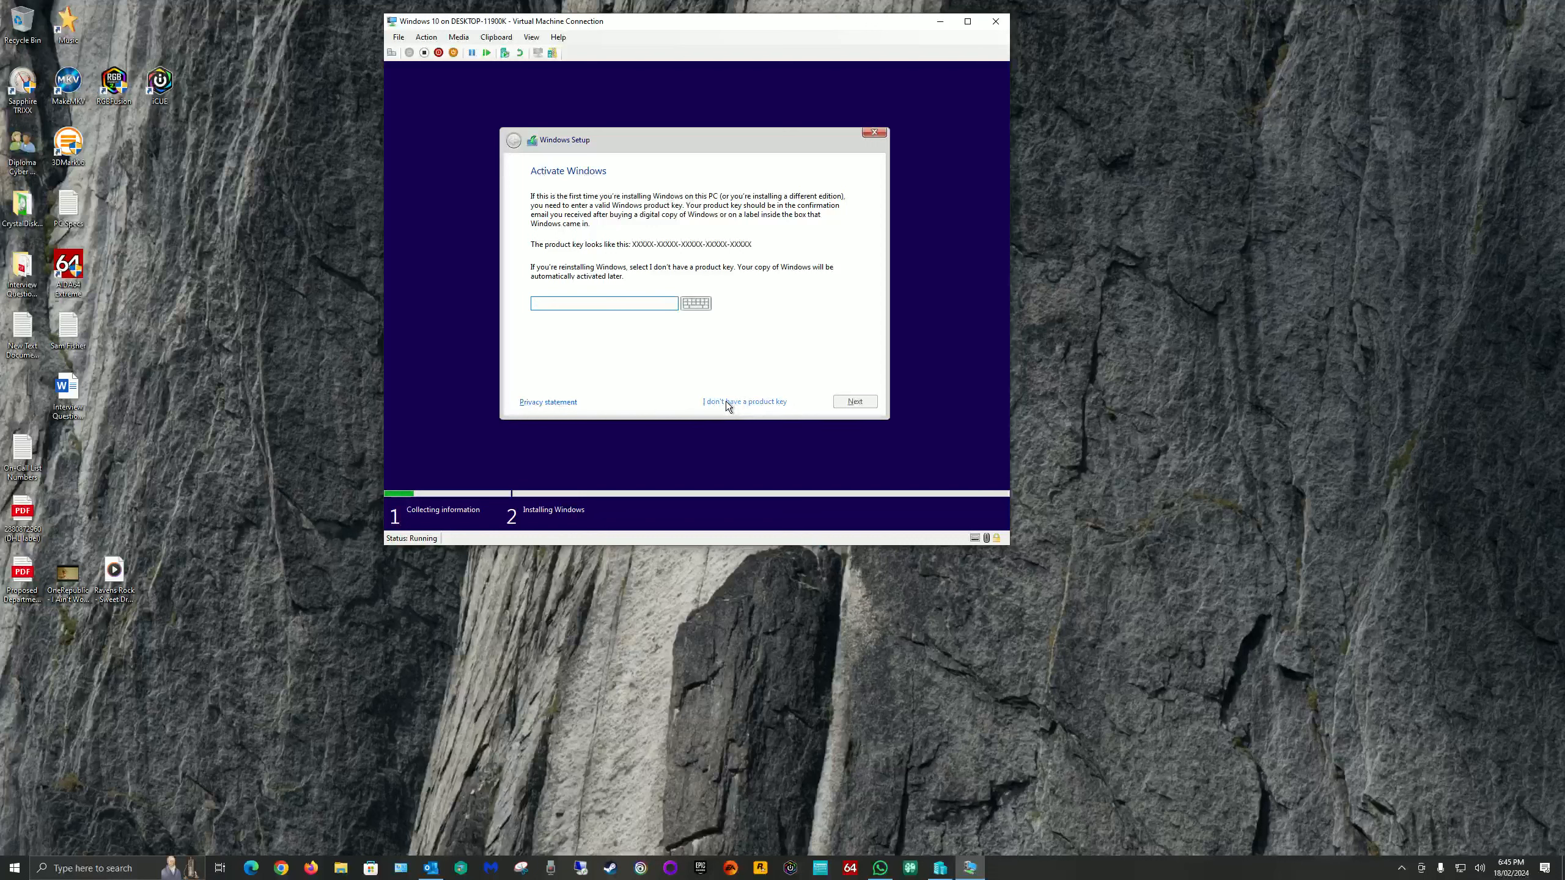
Continue Windows Setup without a product key and choose Windows 10 Pro as the edition to install
click(735, 401)
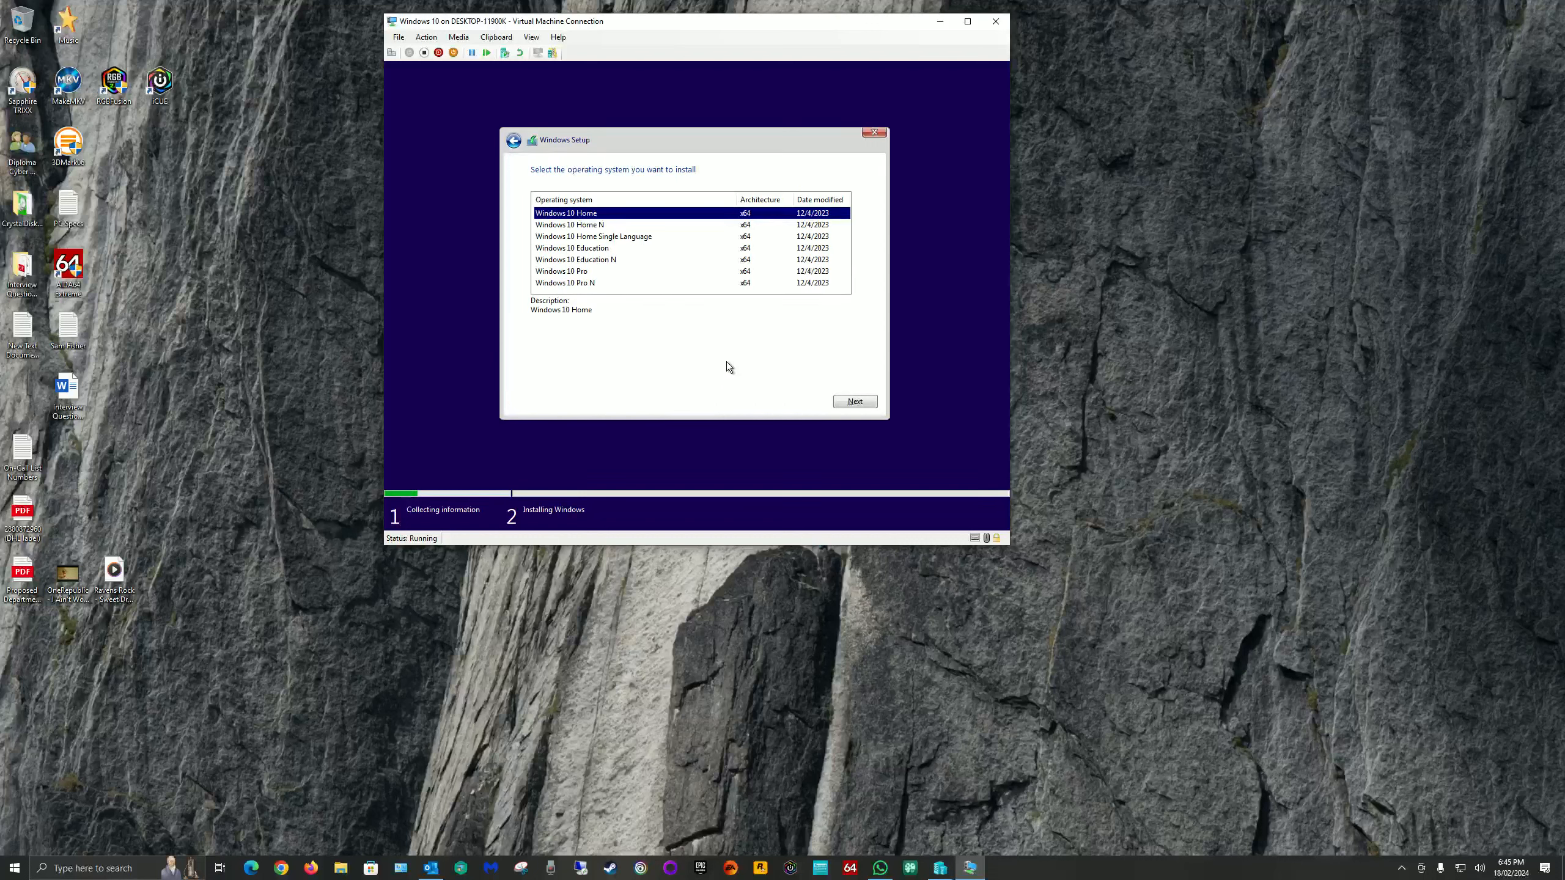
click(580, 272)
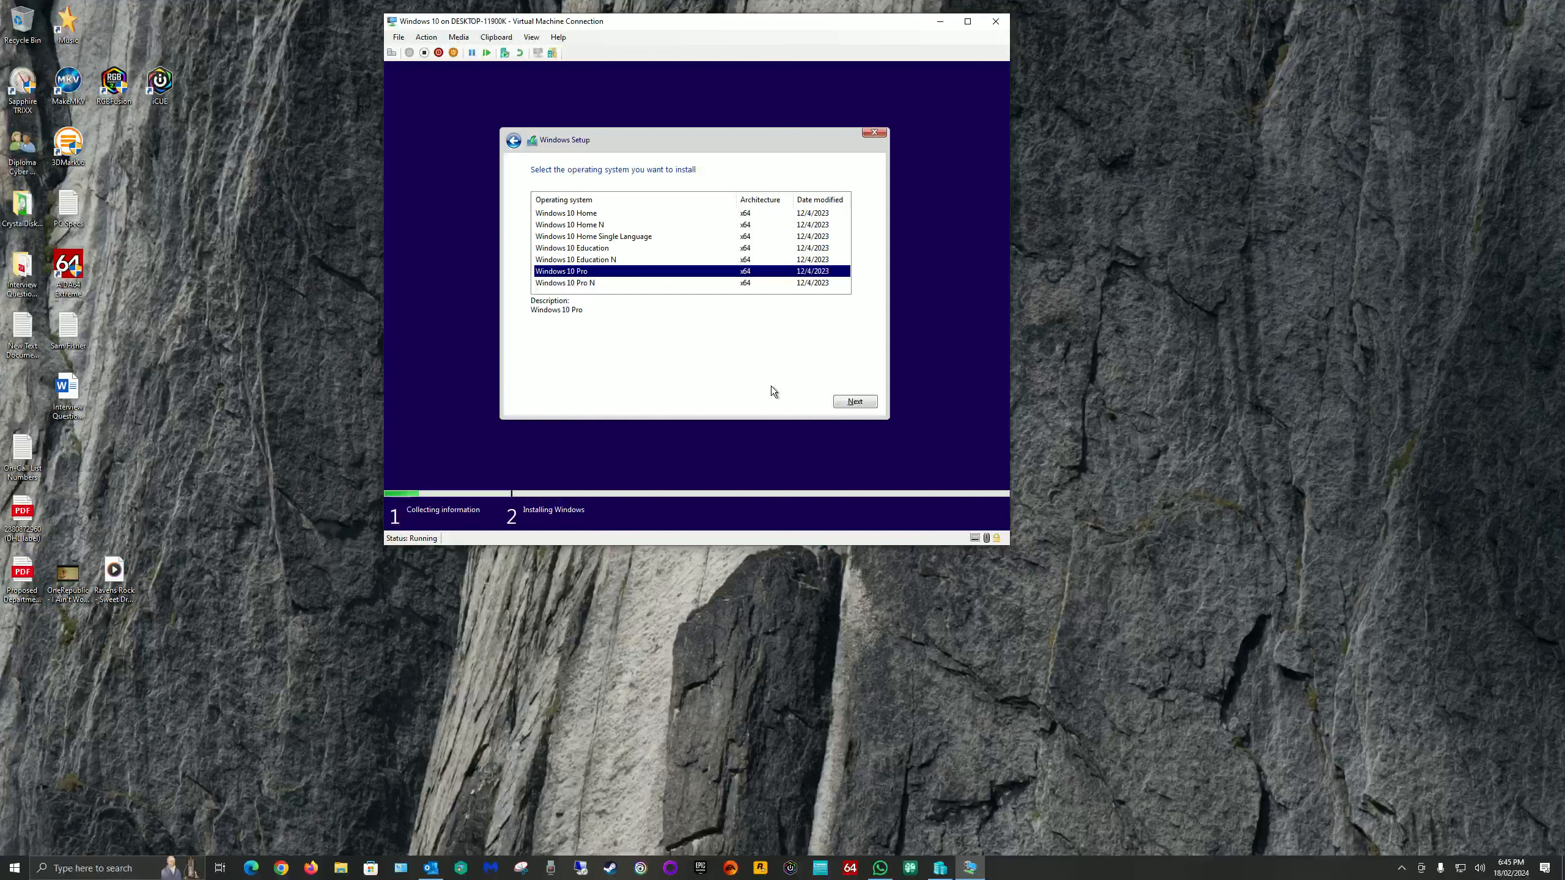
click(848, 404)
Accept the license terms after skimming to their end, and continue to the installation type choice
click(607, 373)
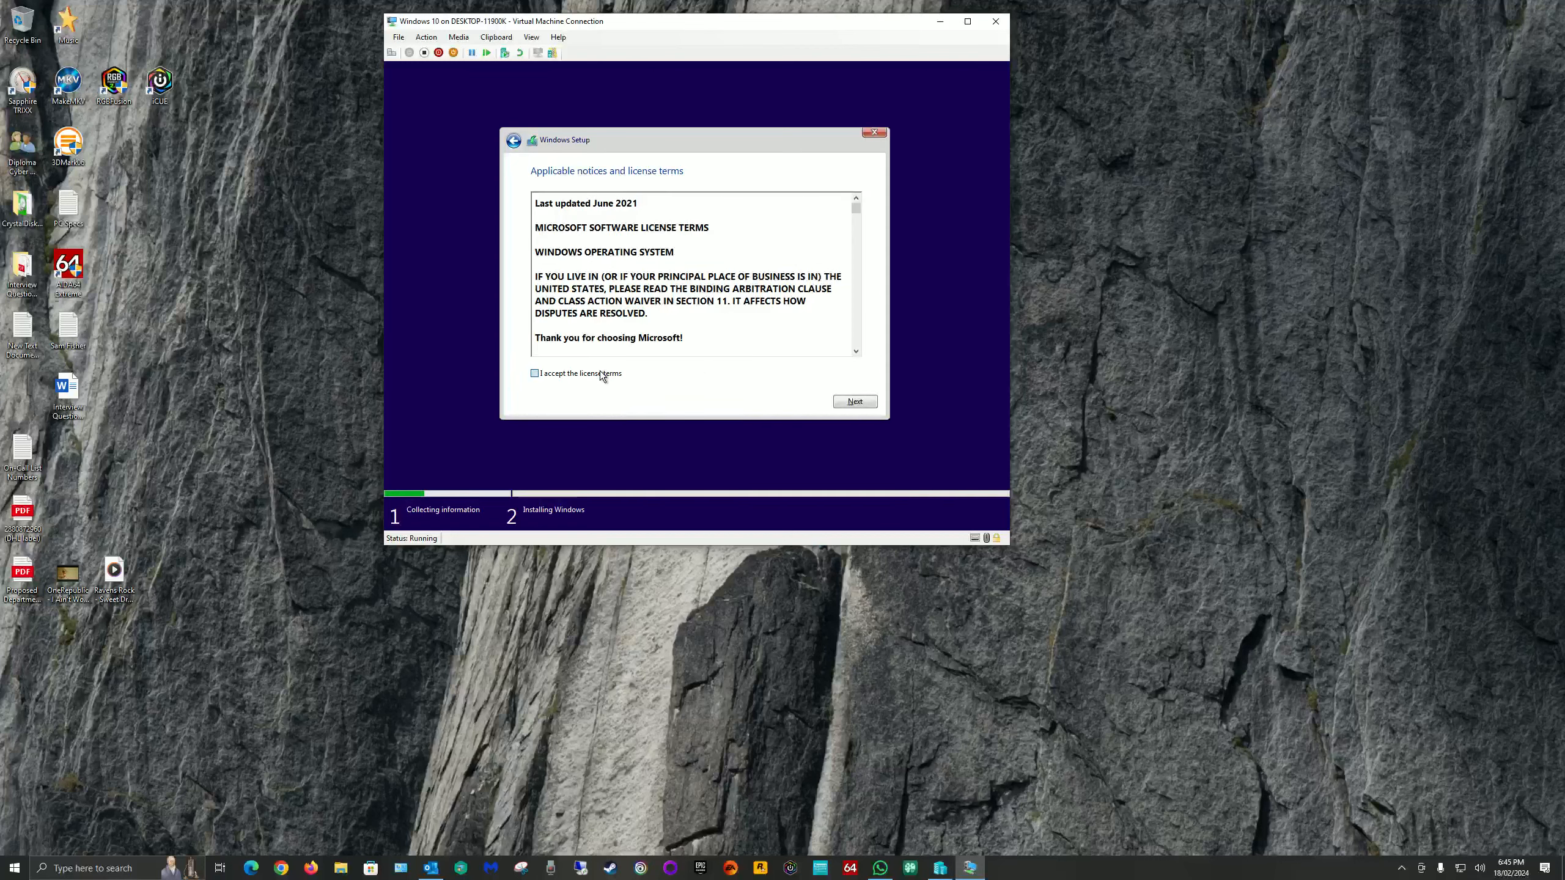
drag(855, 209, 826, 400)
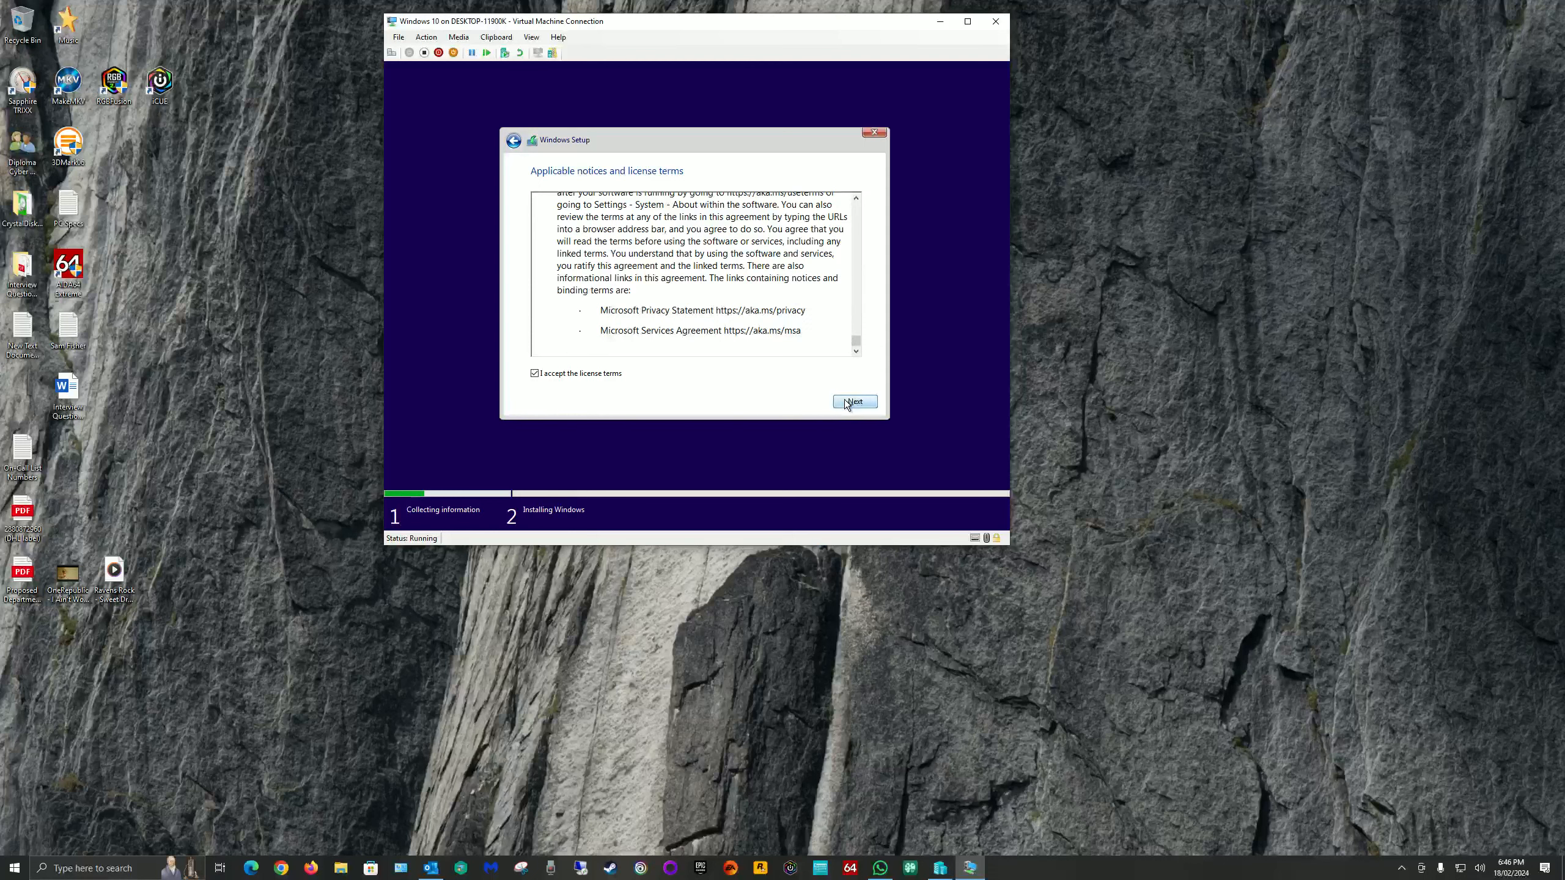
click(853, 401)
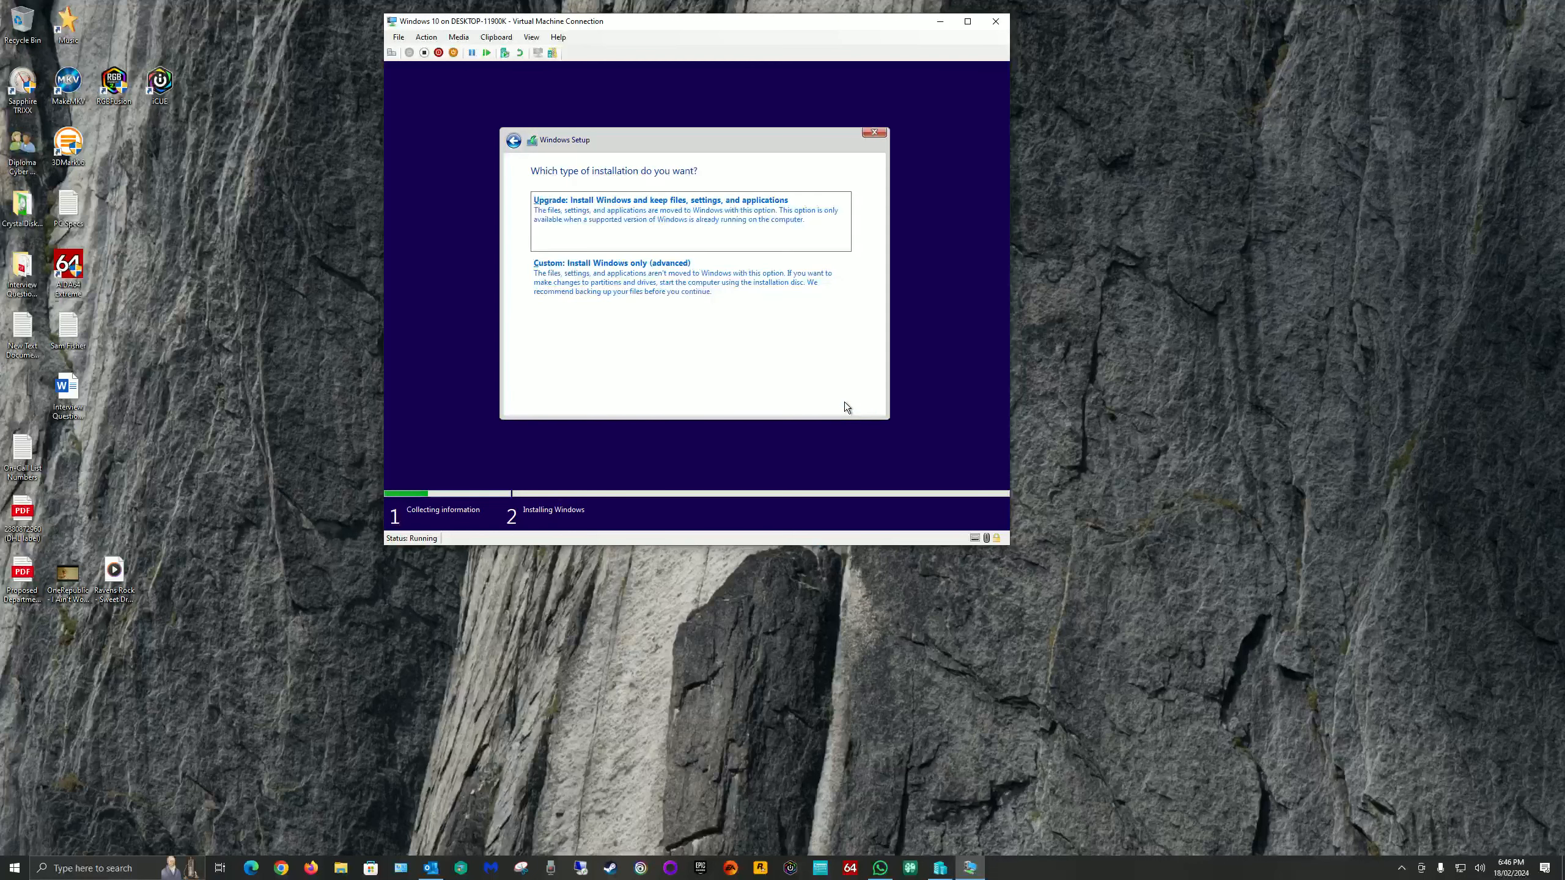
Start a custom, Windows-only installation on the unallocated space of Drive 0
click(622, 285)
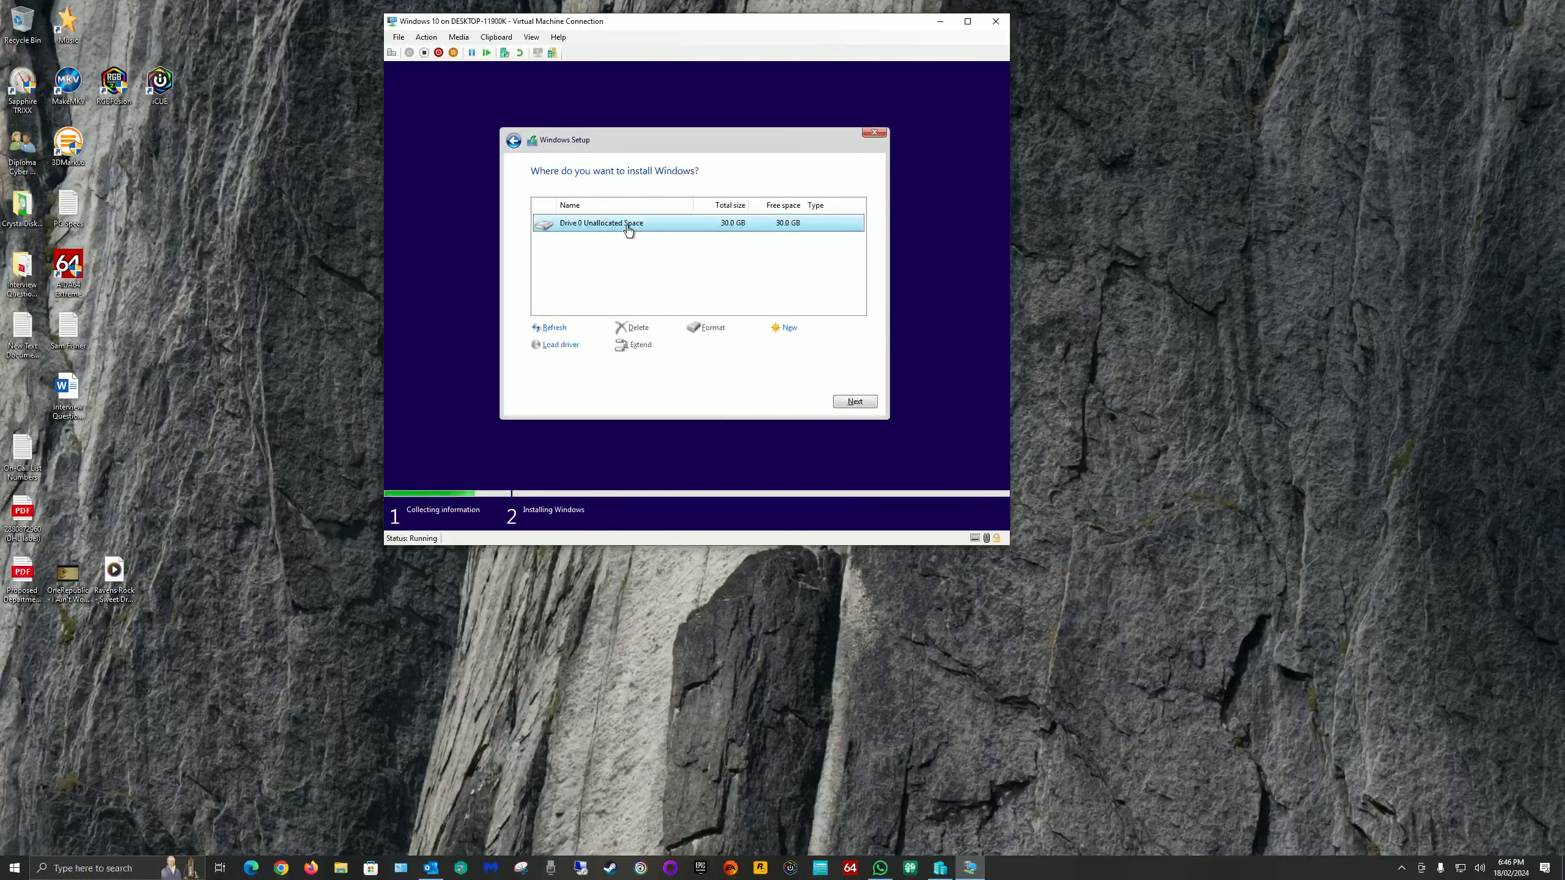
click(848, 400)
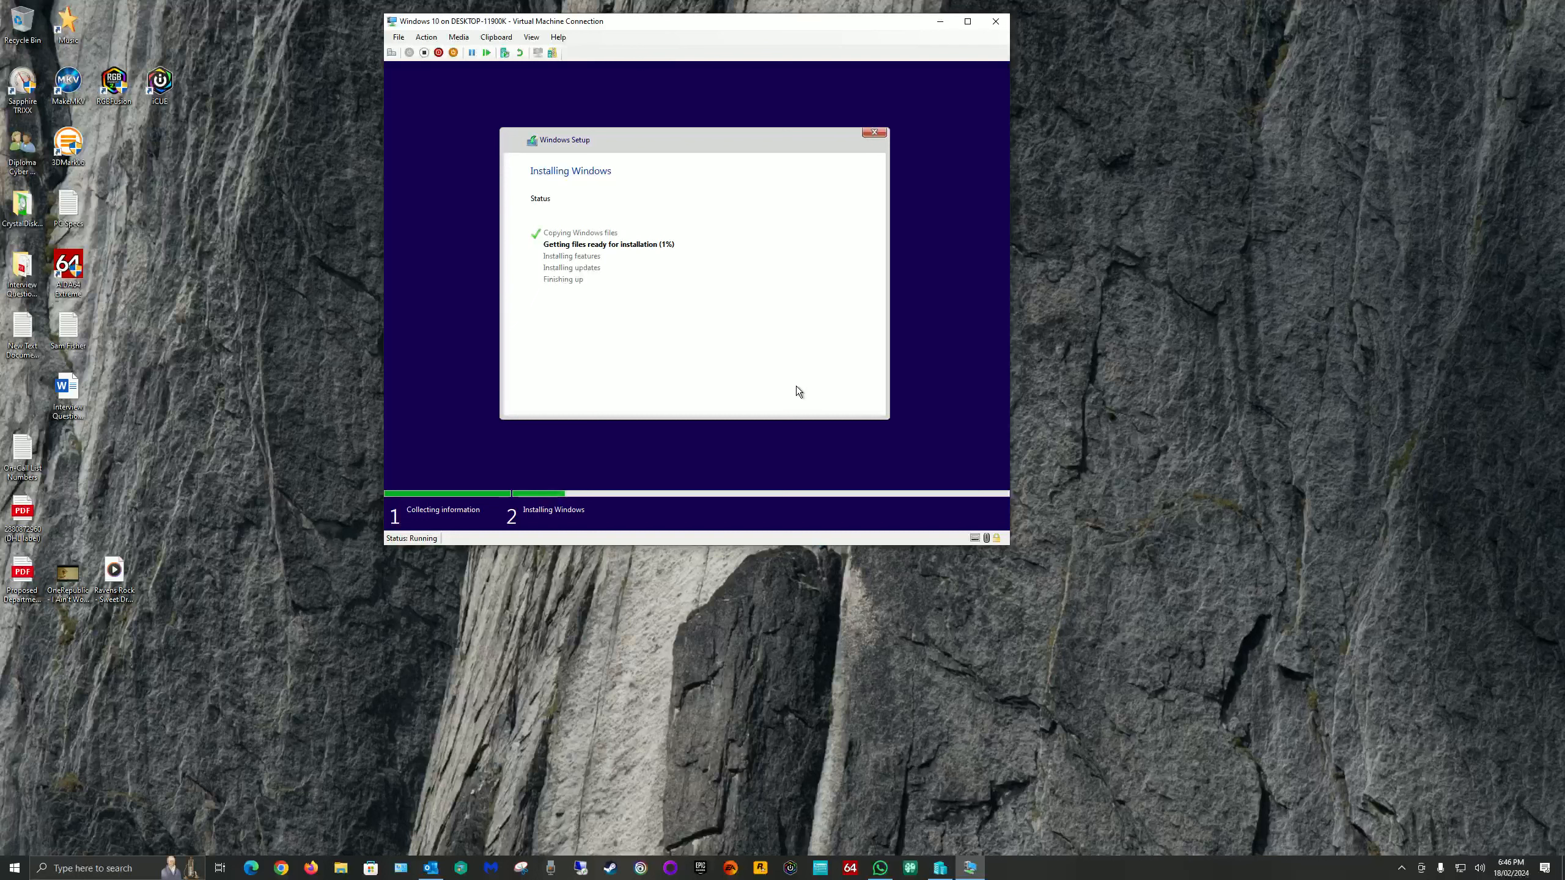
click(1119, 392)
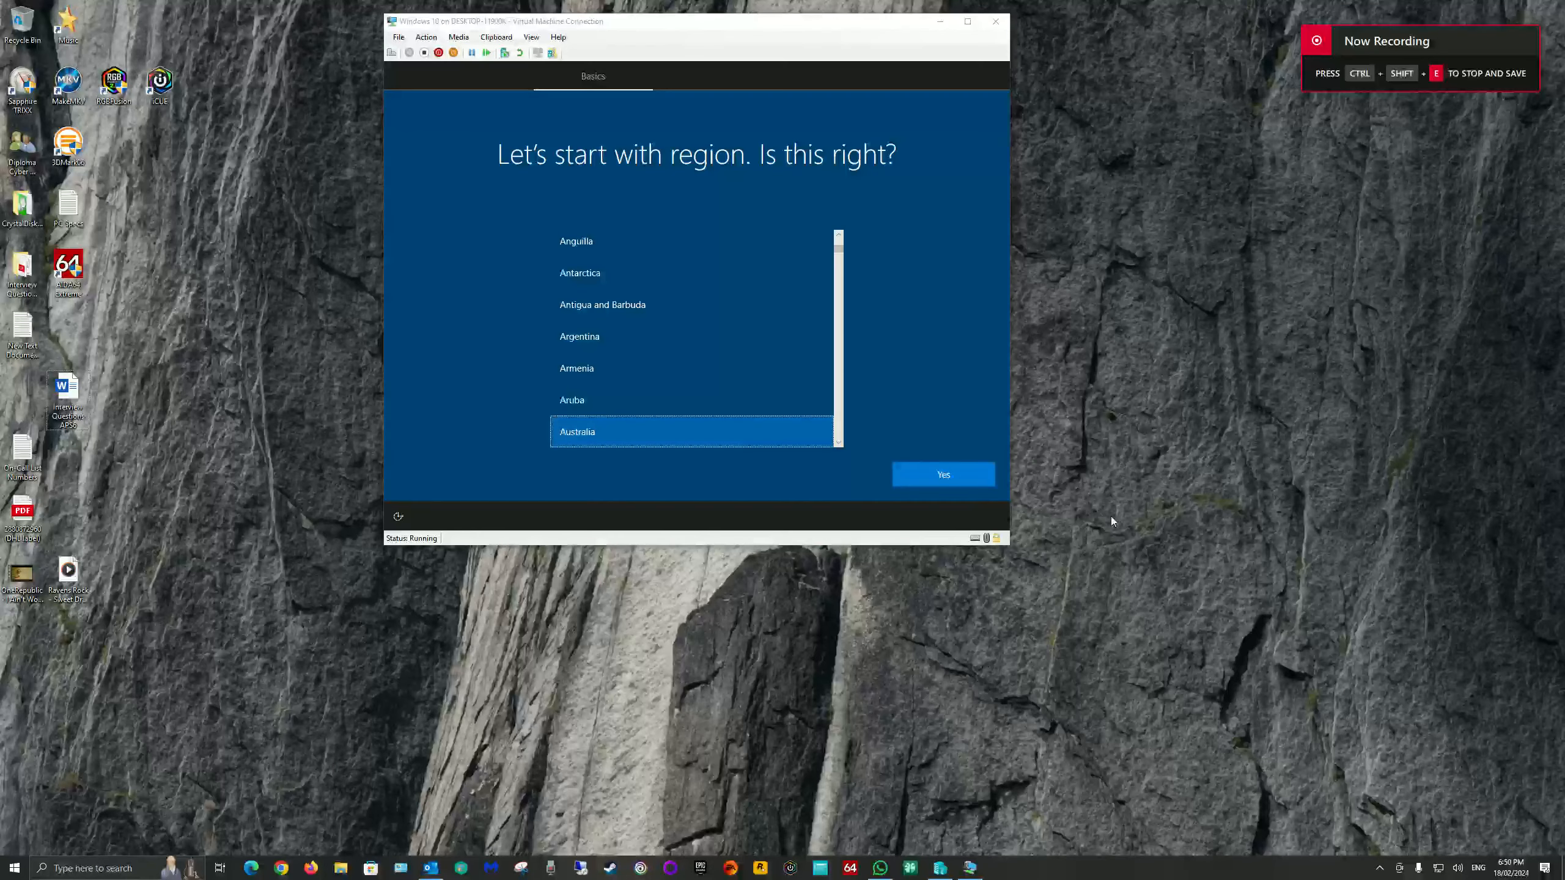
Confirm Australia as the region and US as the keyboard layout, skipping a second layout
click(933, 482)
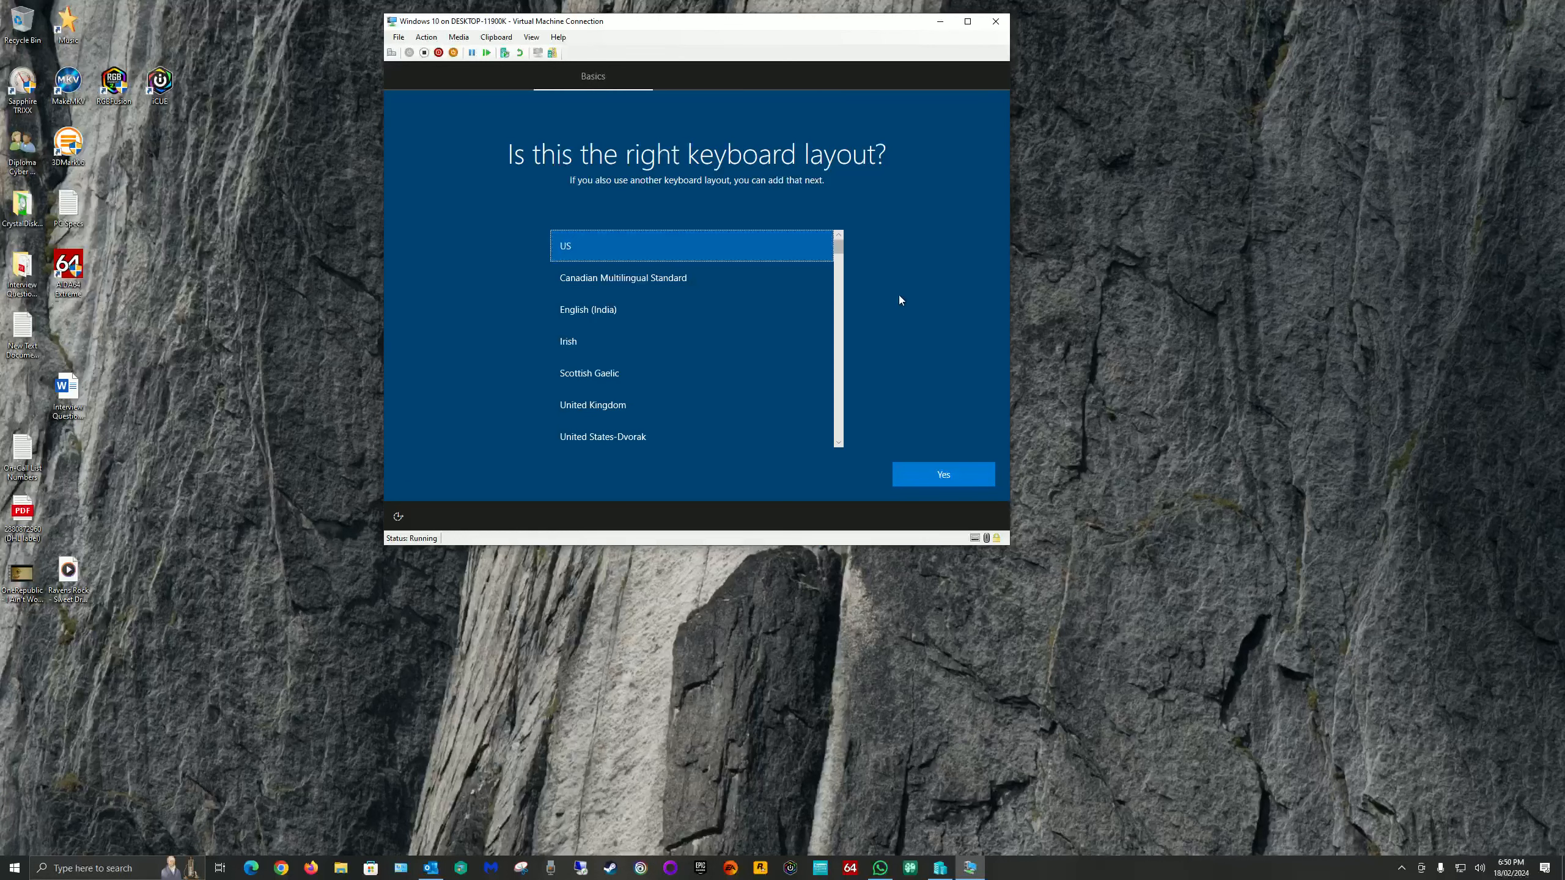
click(939, 478)
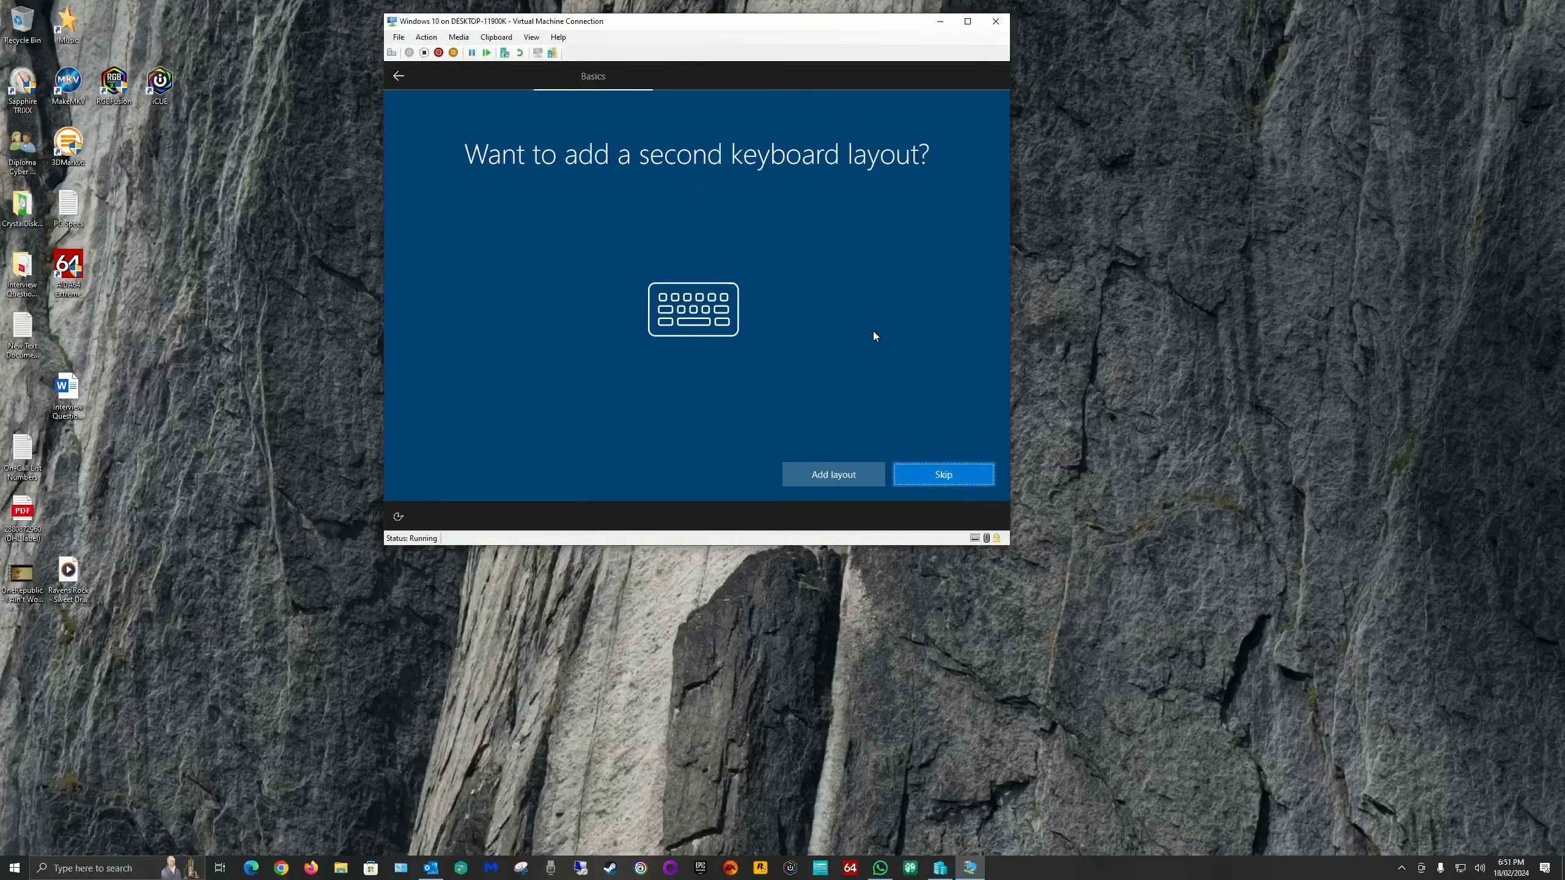
click(923, 470)
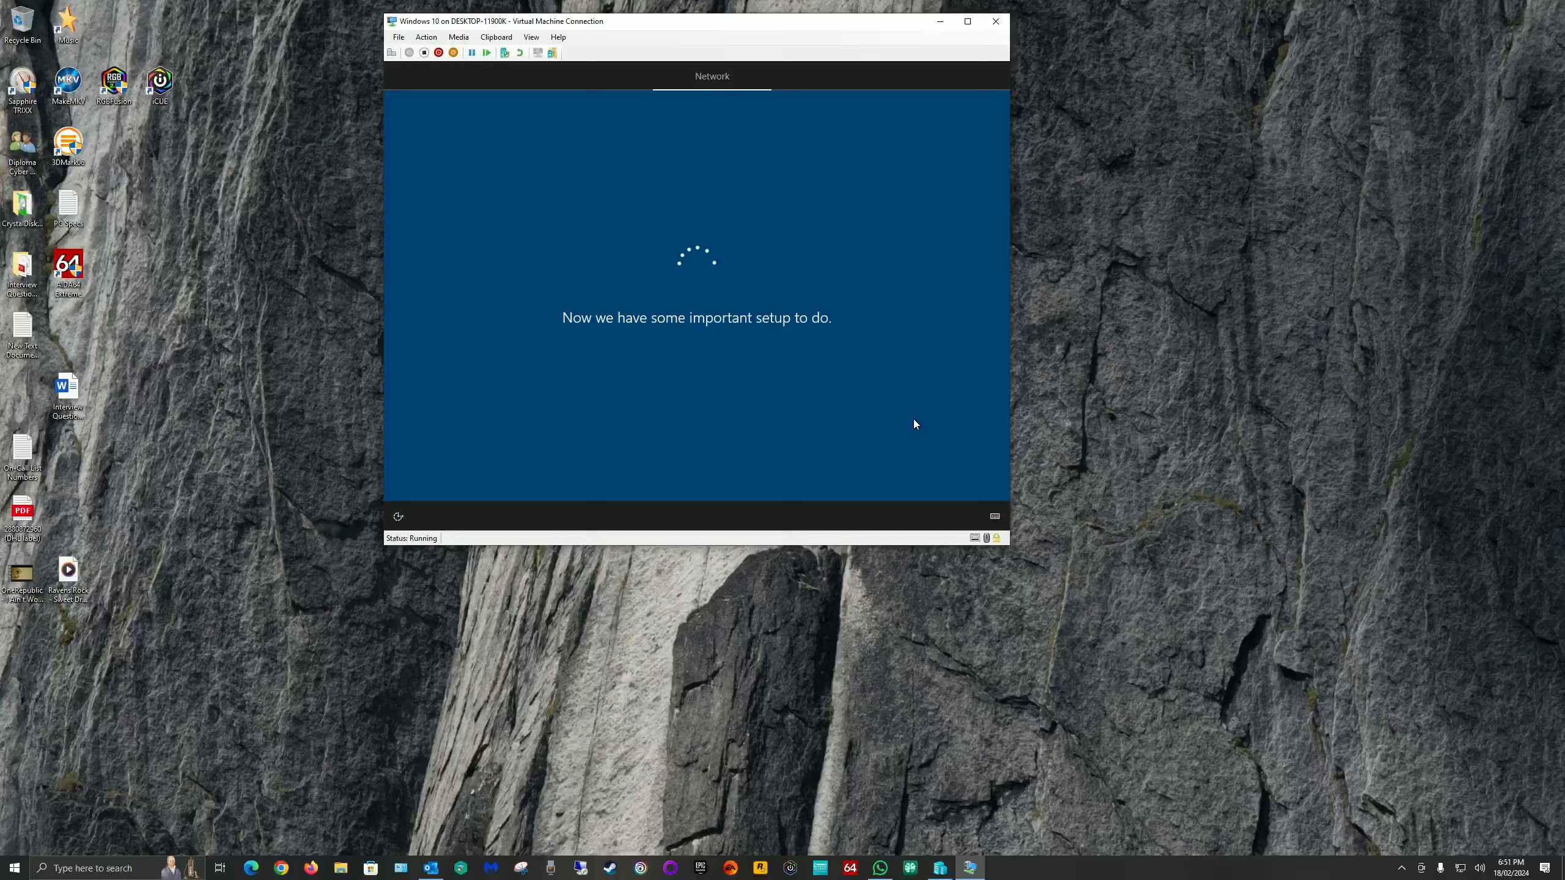
click(1044, 419)
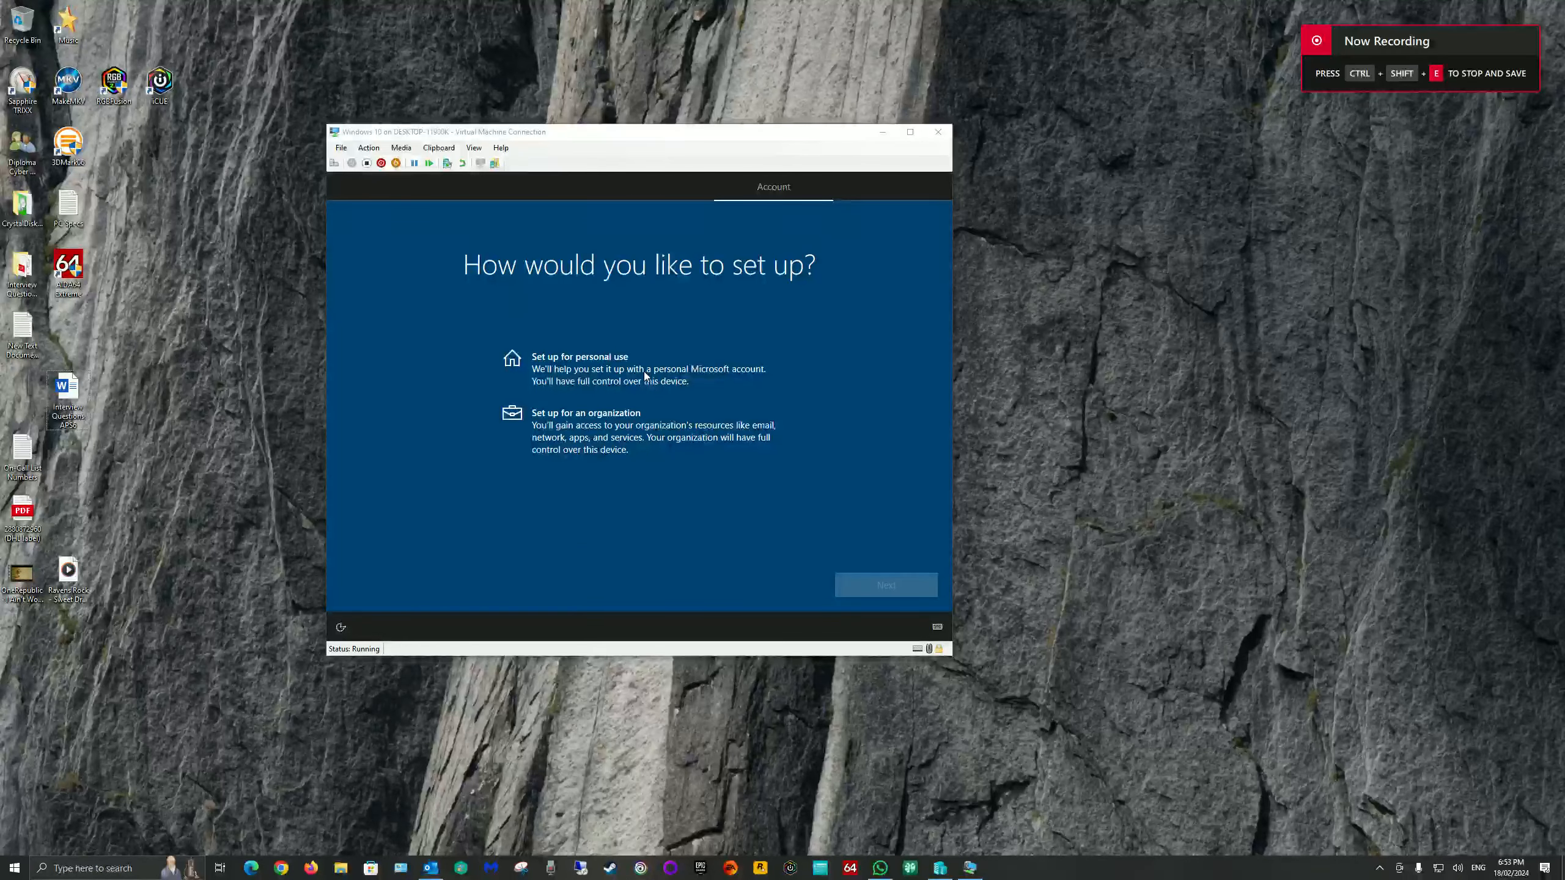
Set the PC up for personal use with an offline account instead of a Microsoft account
click(432, 283)
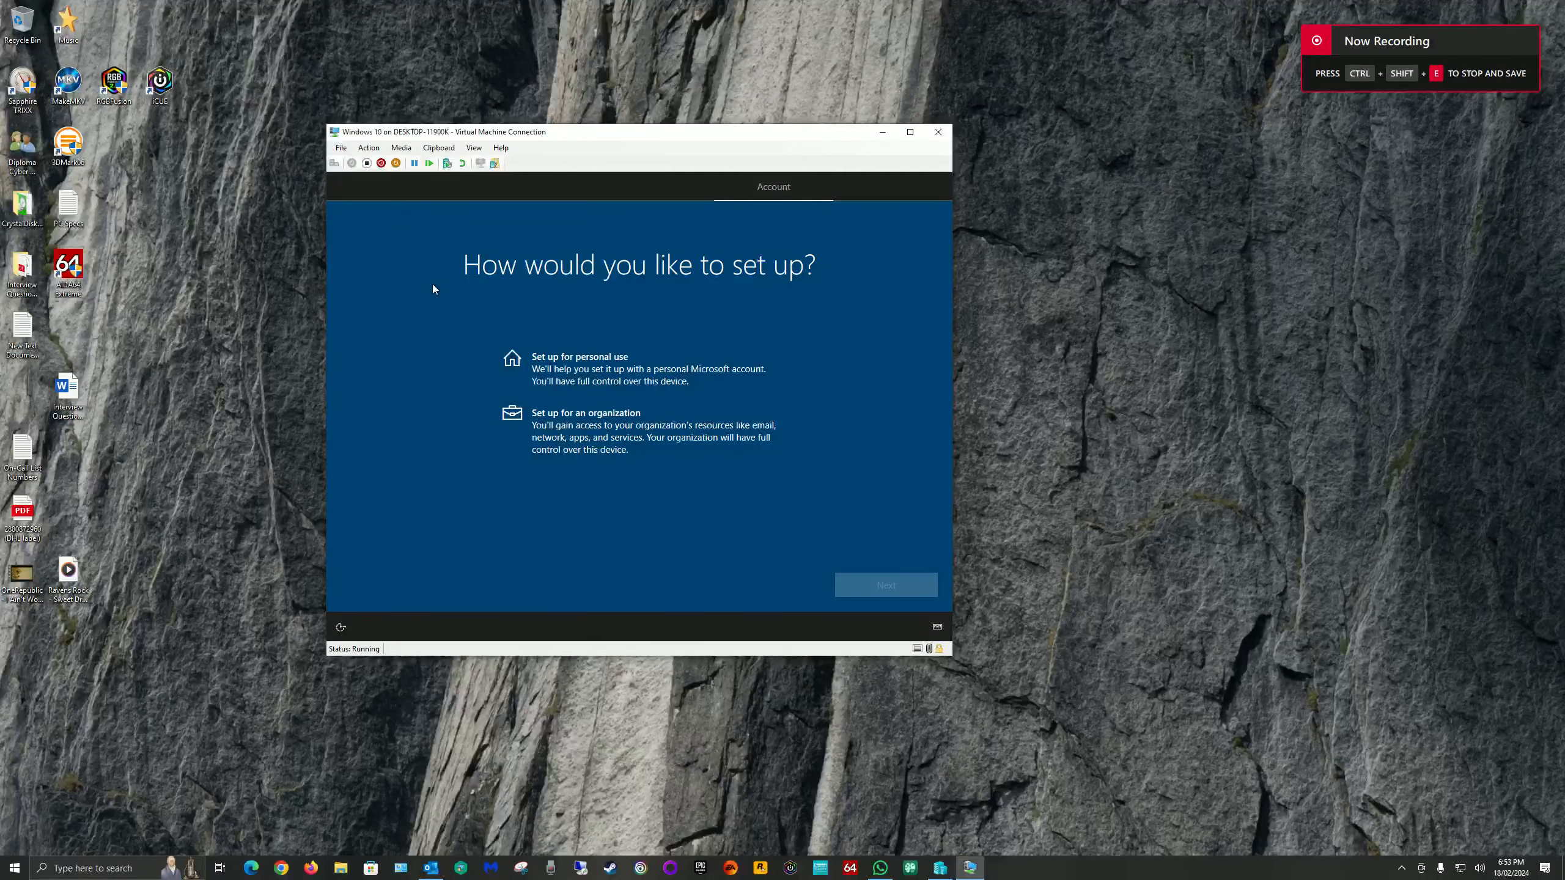
click(578, 369)
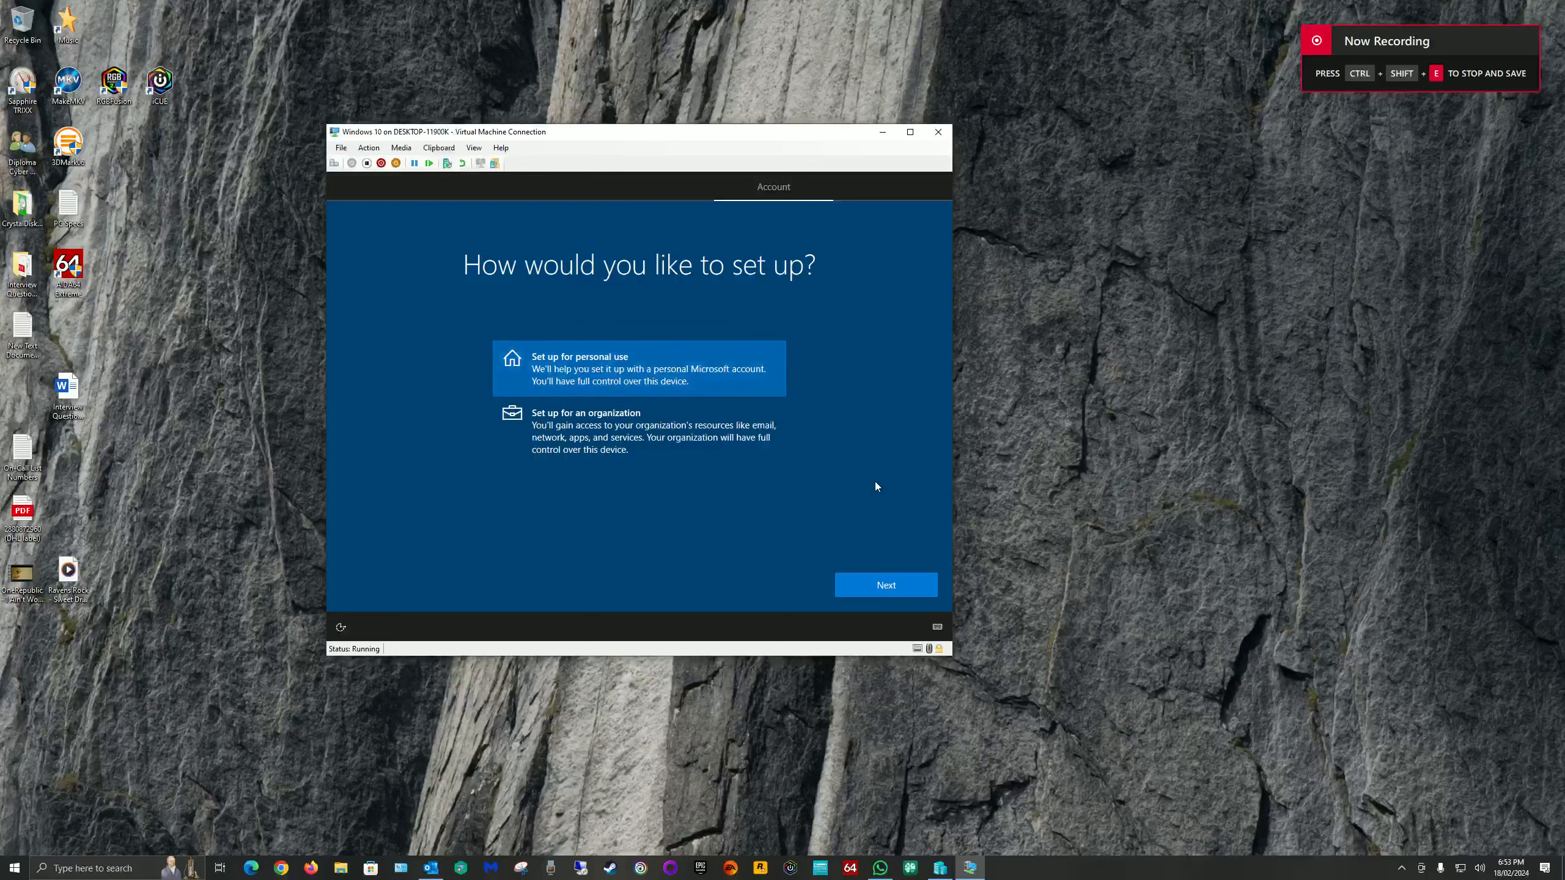
click(859, 589)
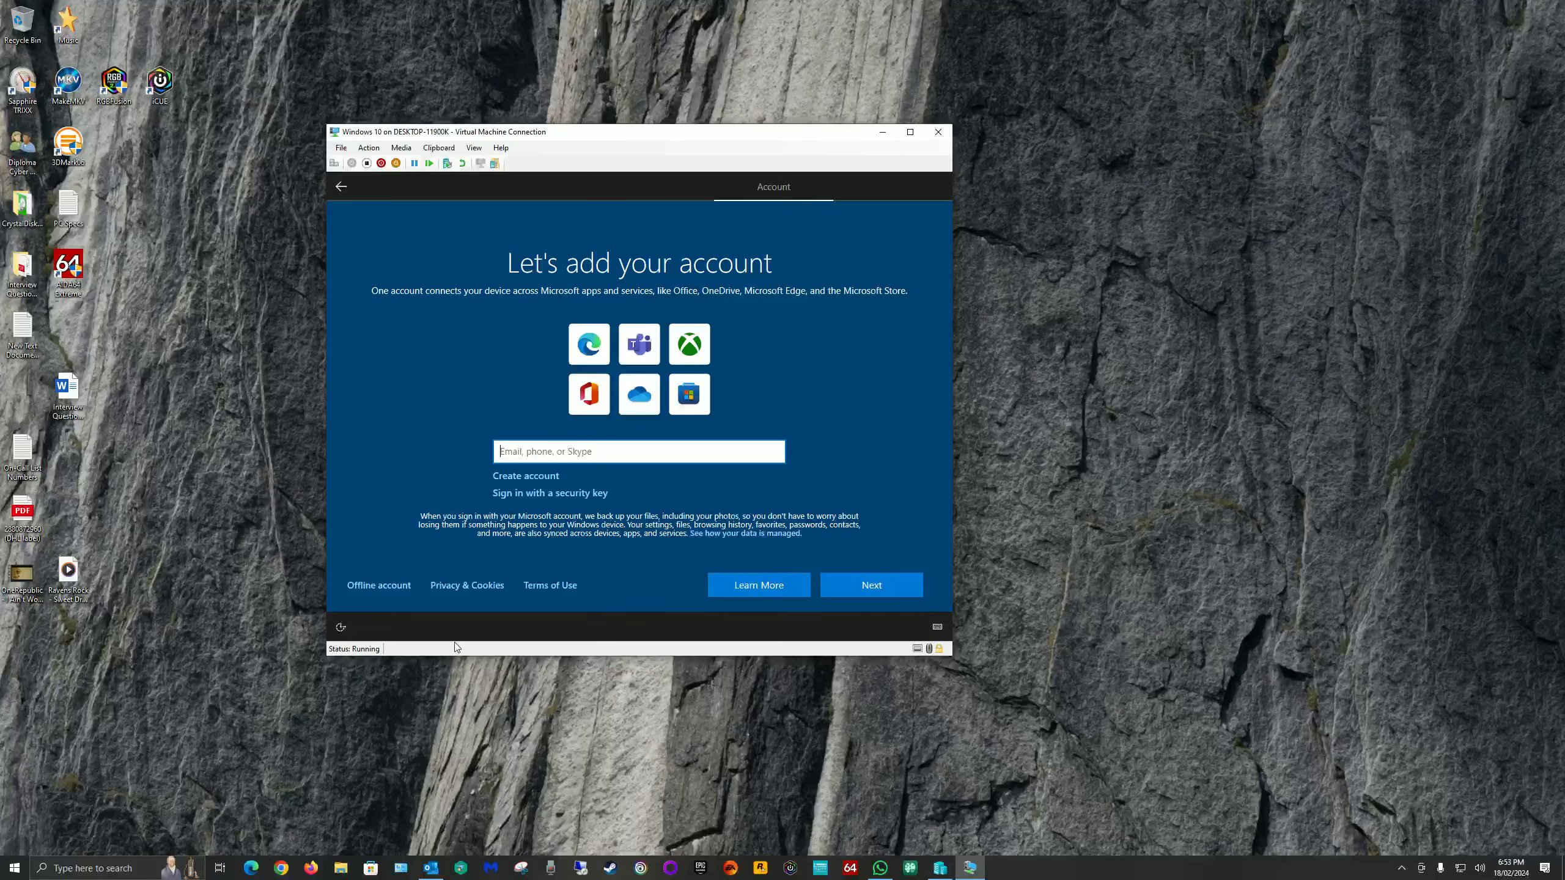
click(384, 586)
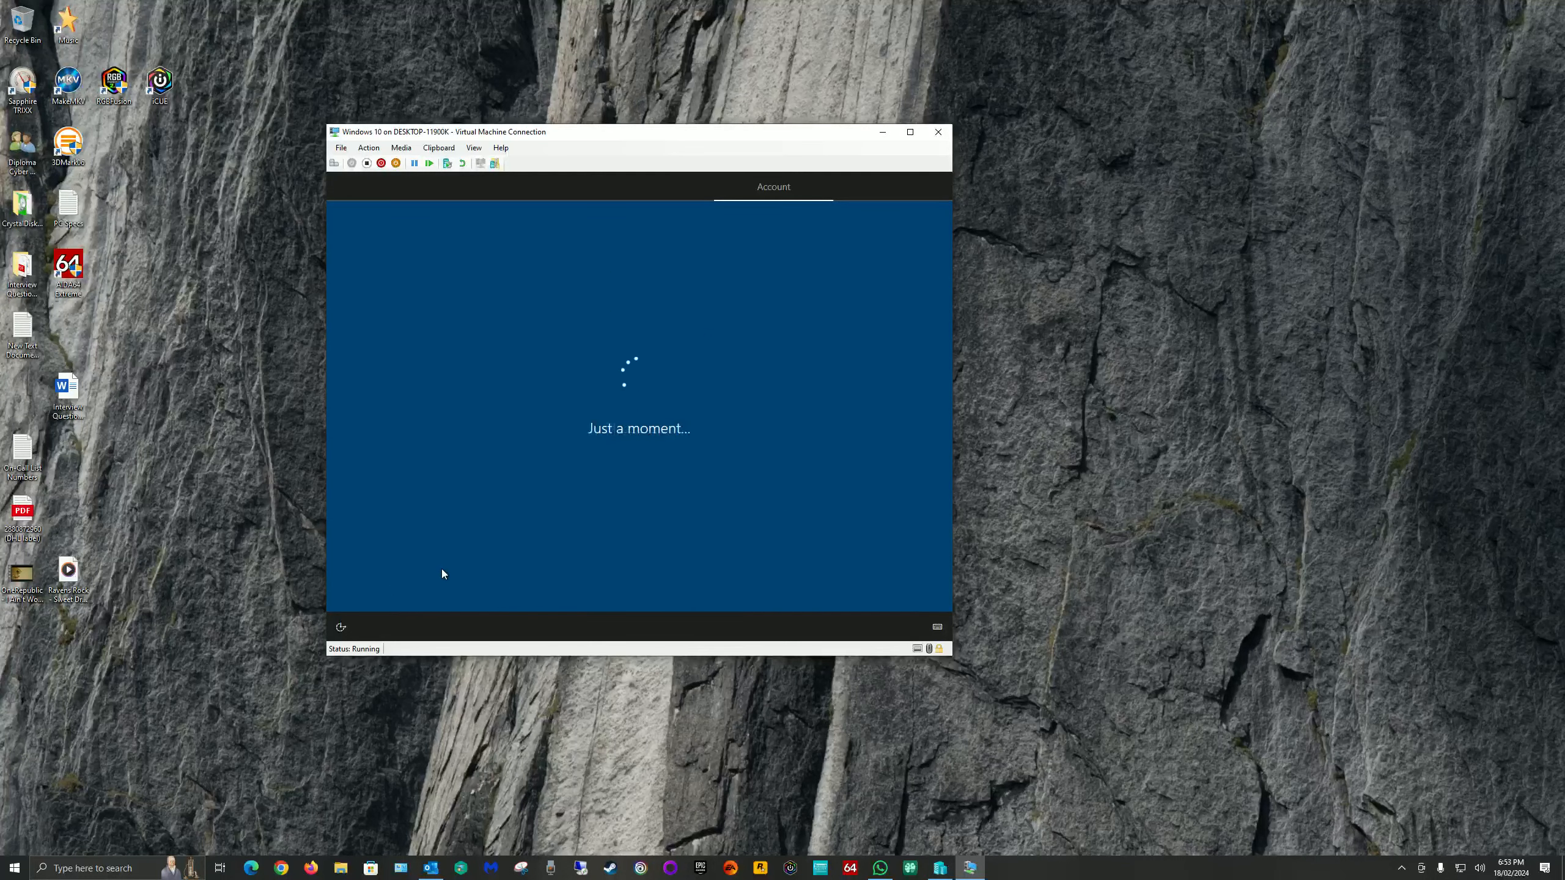
click(396, 589)
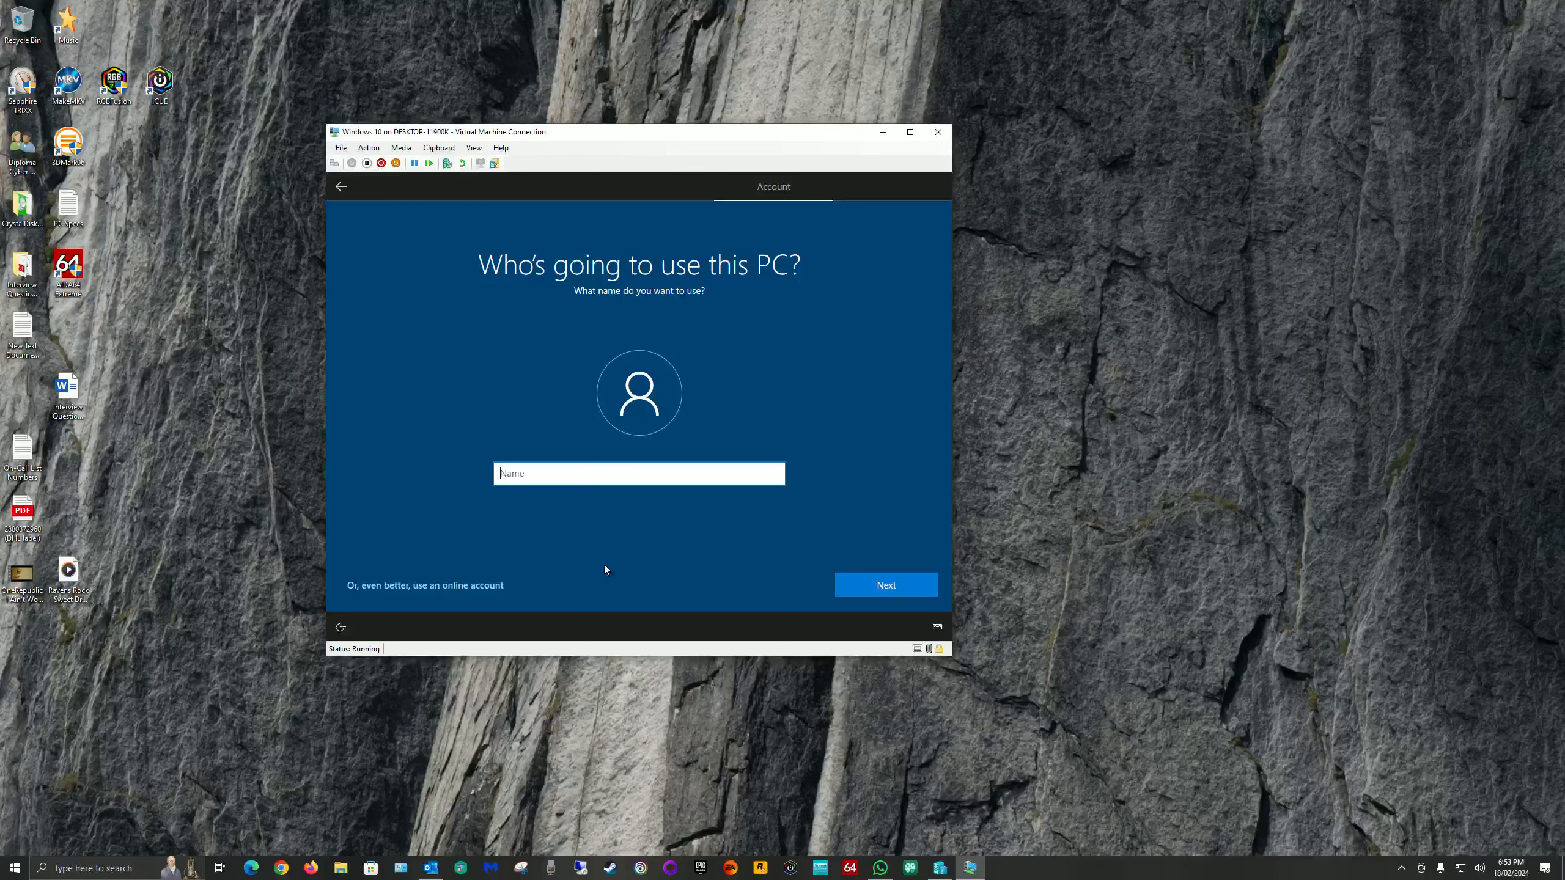
Enter the local account's user name and continue without setting a password
text(PETER)
click(871, 585)
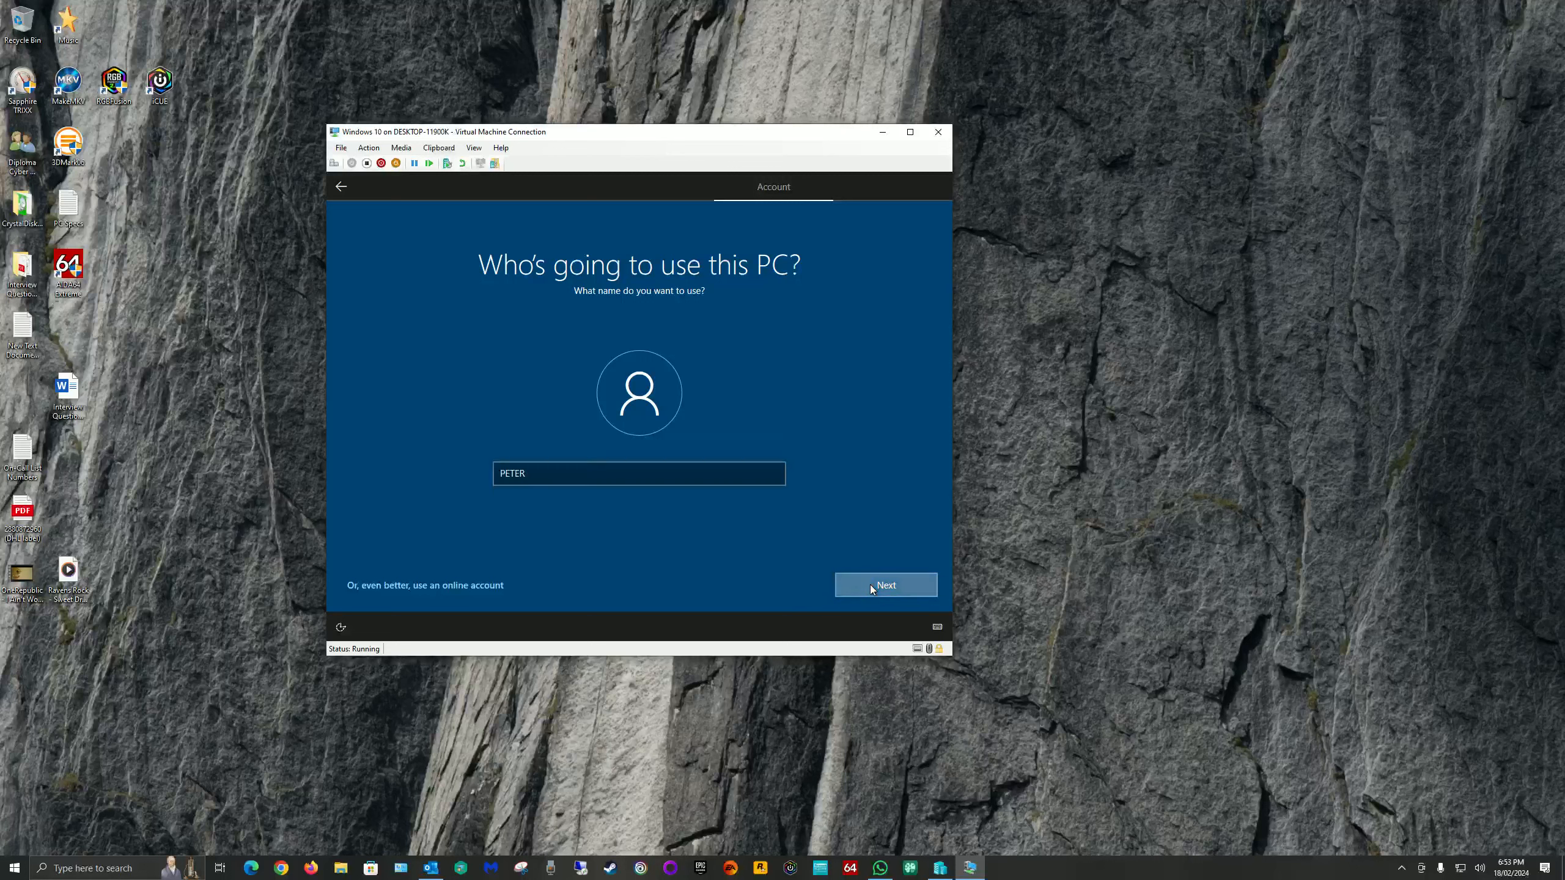
click(869, 585)
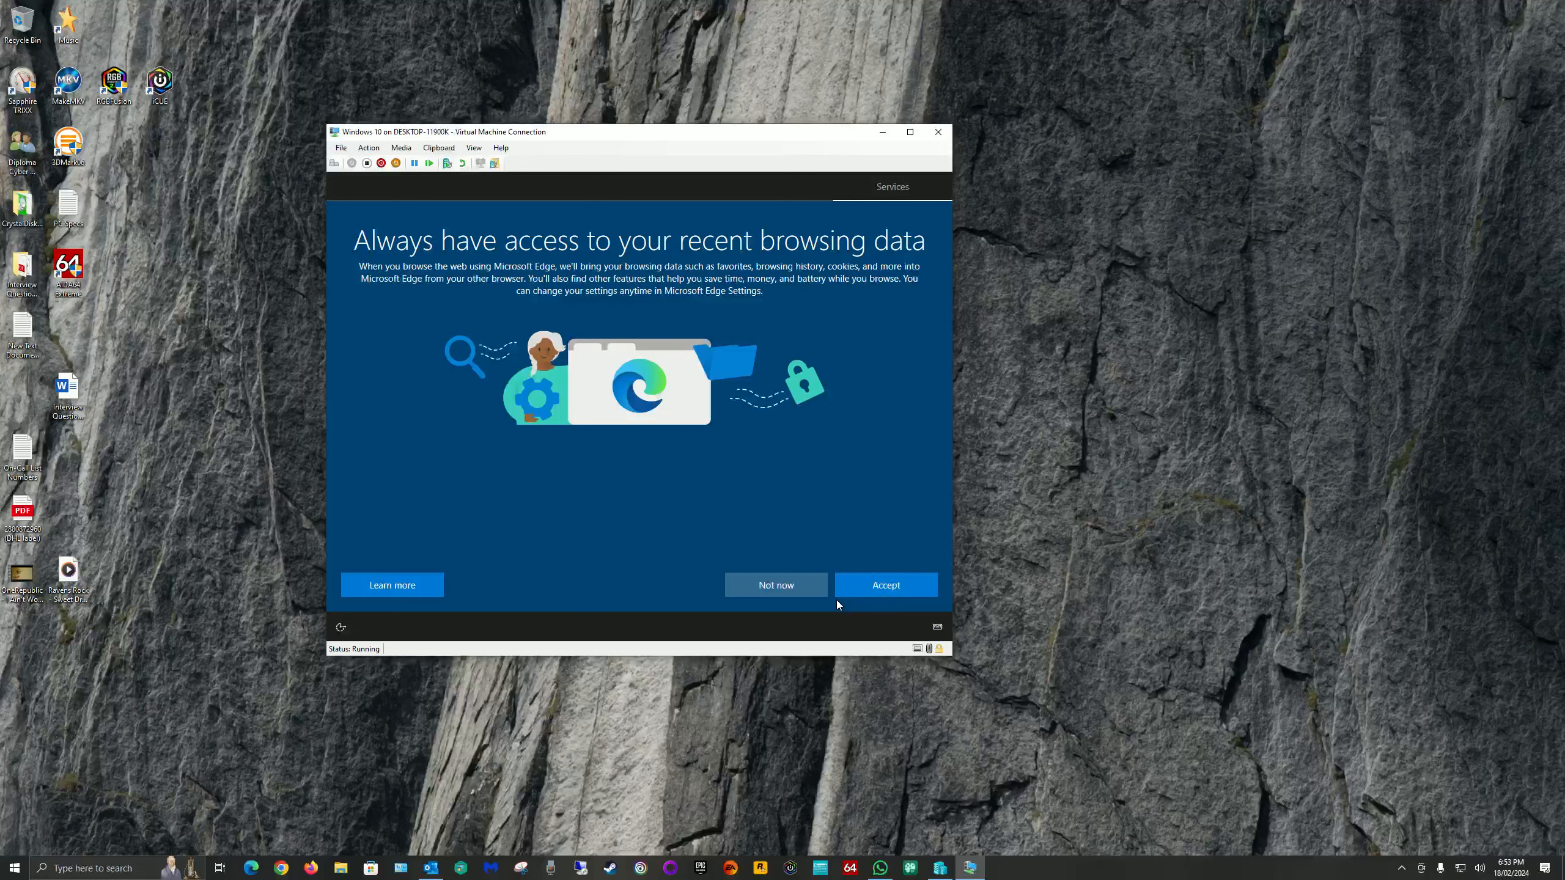
Decline browsing data access and accept the privacy settings with Advertising ID, Inking & typing and Find my device turned off
click(803, 593)
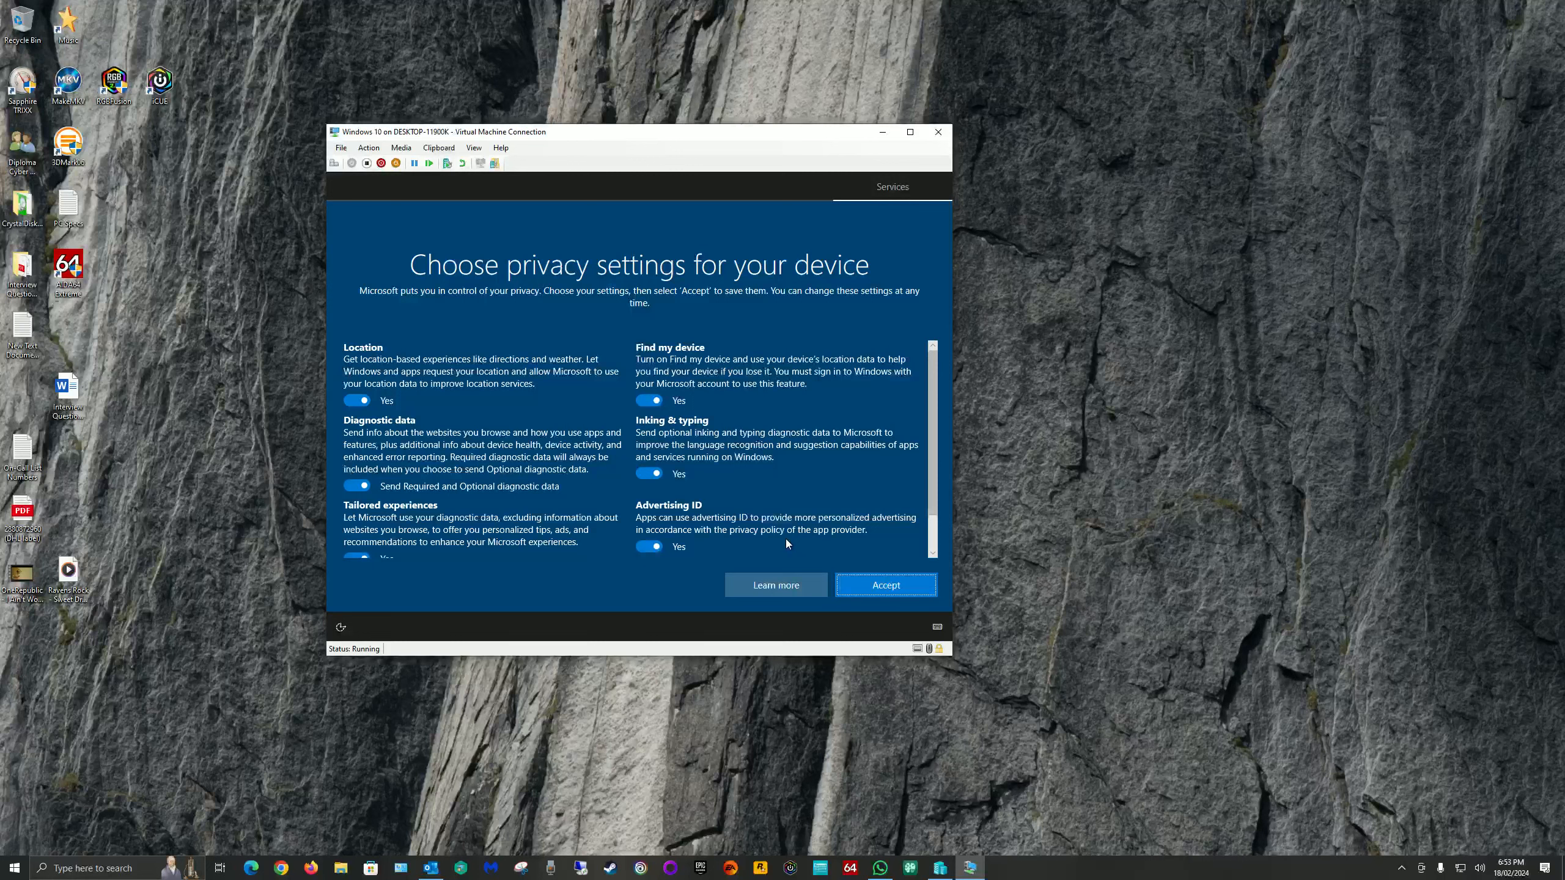
click(651, 547)
scroll(521, 507, down, 2)
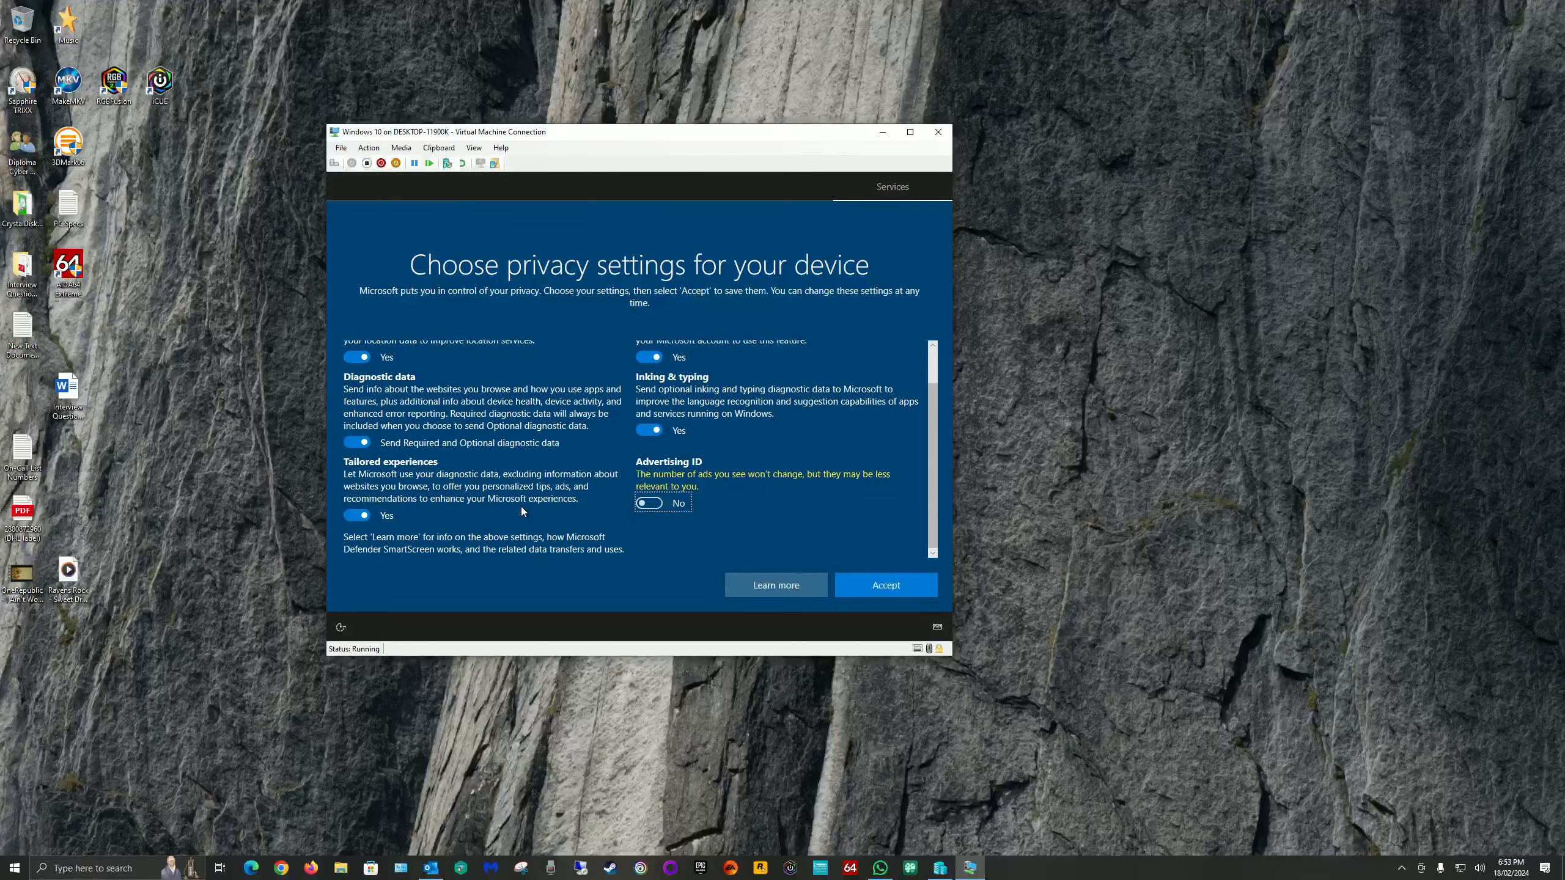
scroll(606, 486, up, 2)
click(638, 471)
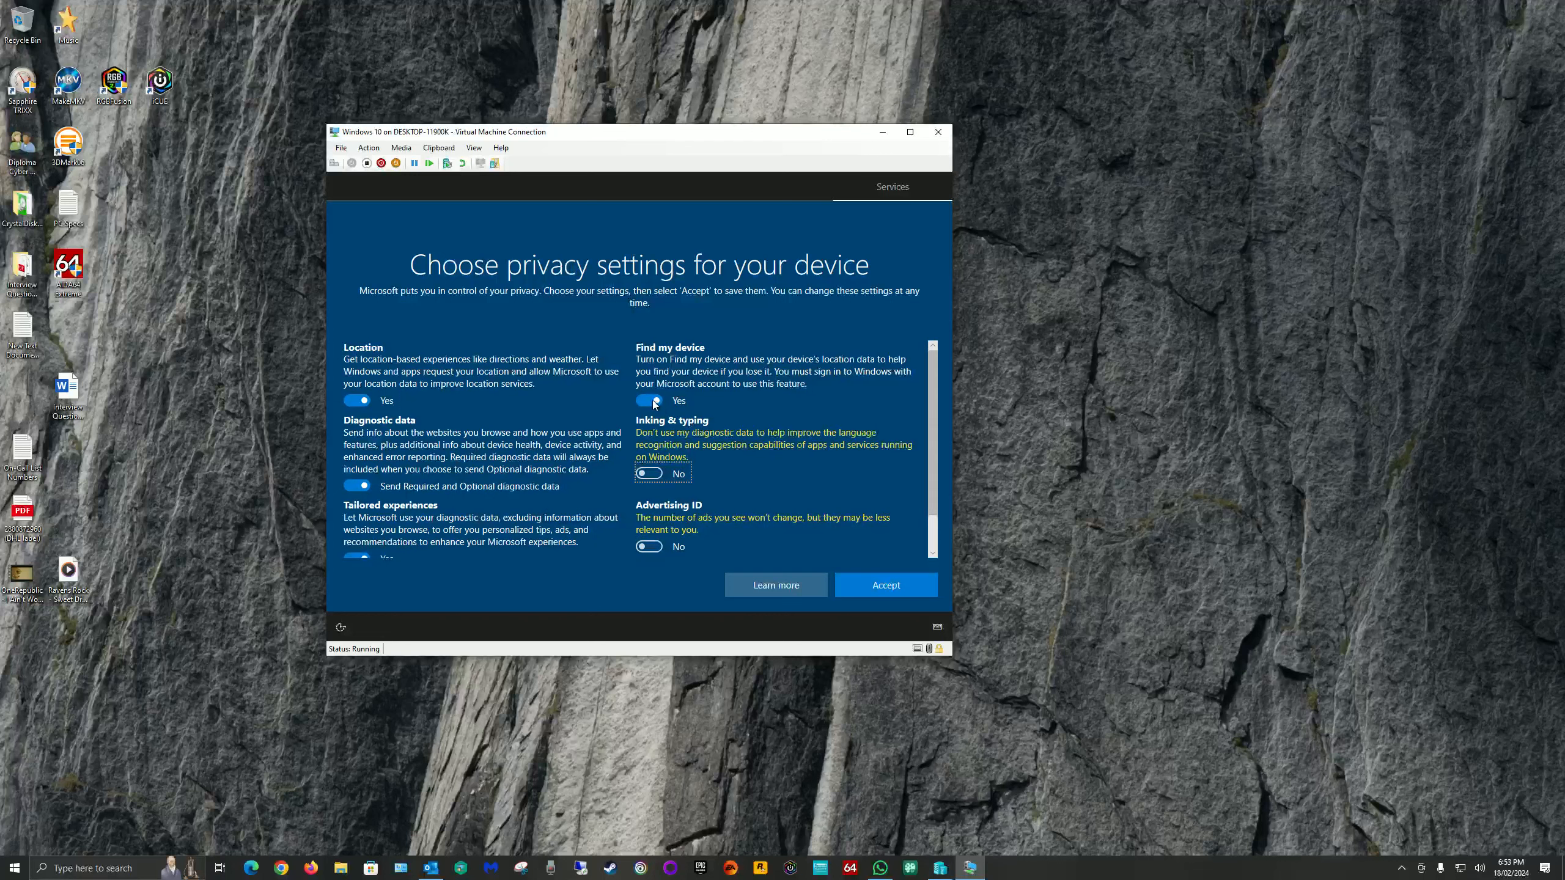
click(653, 402)
click(882, 588)
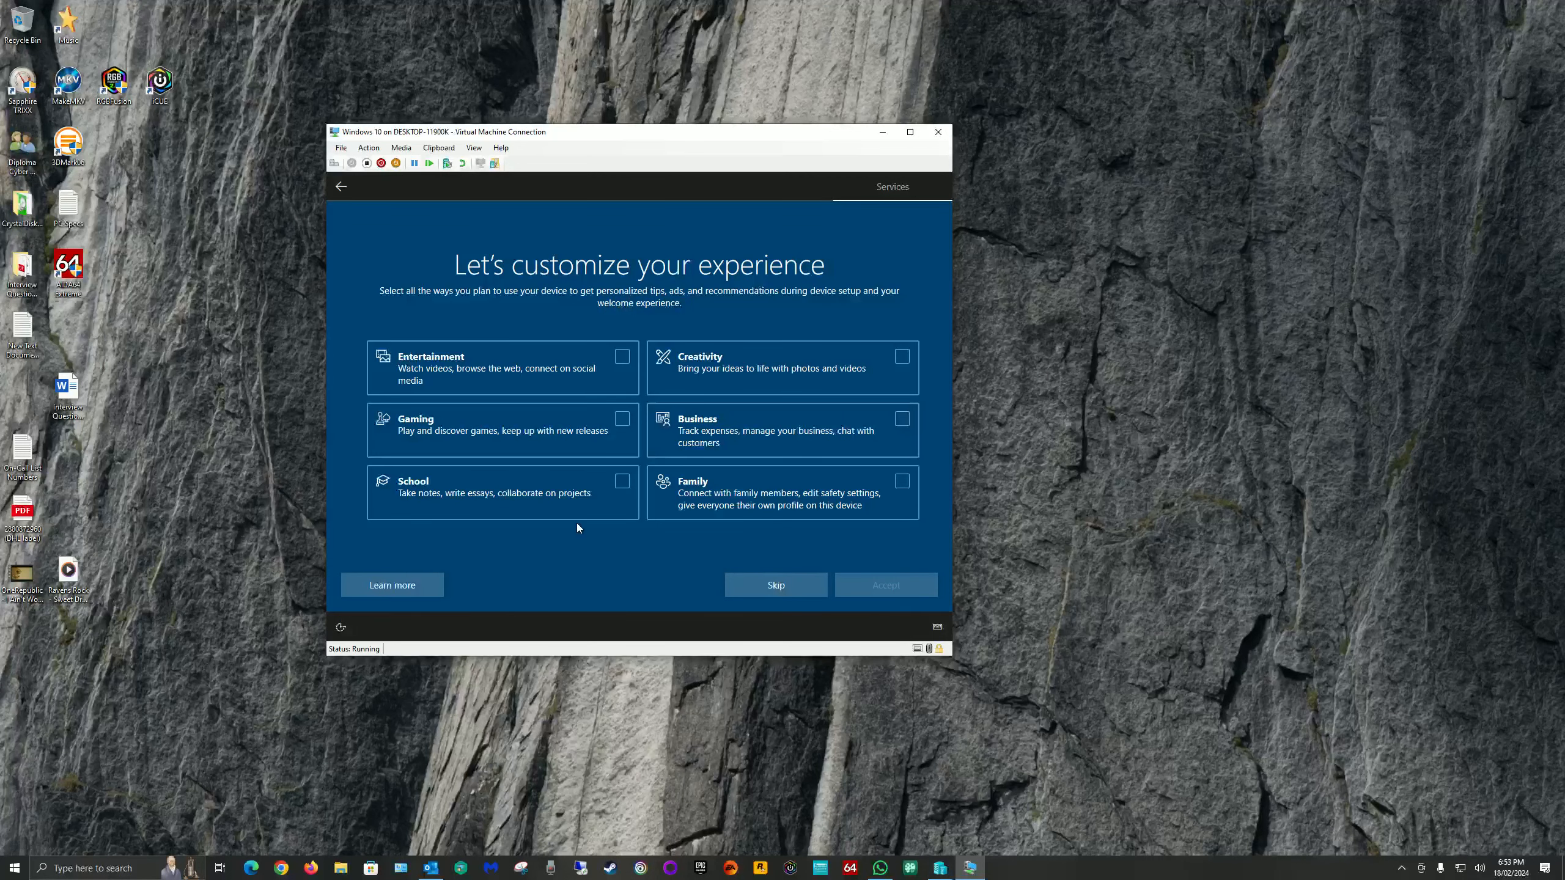
Skip the experience customization and accept Cortana to complete the Windows first-run setup
click(766, 589)
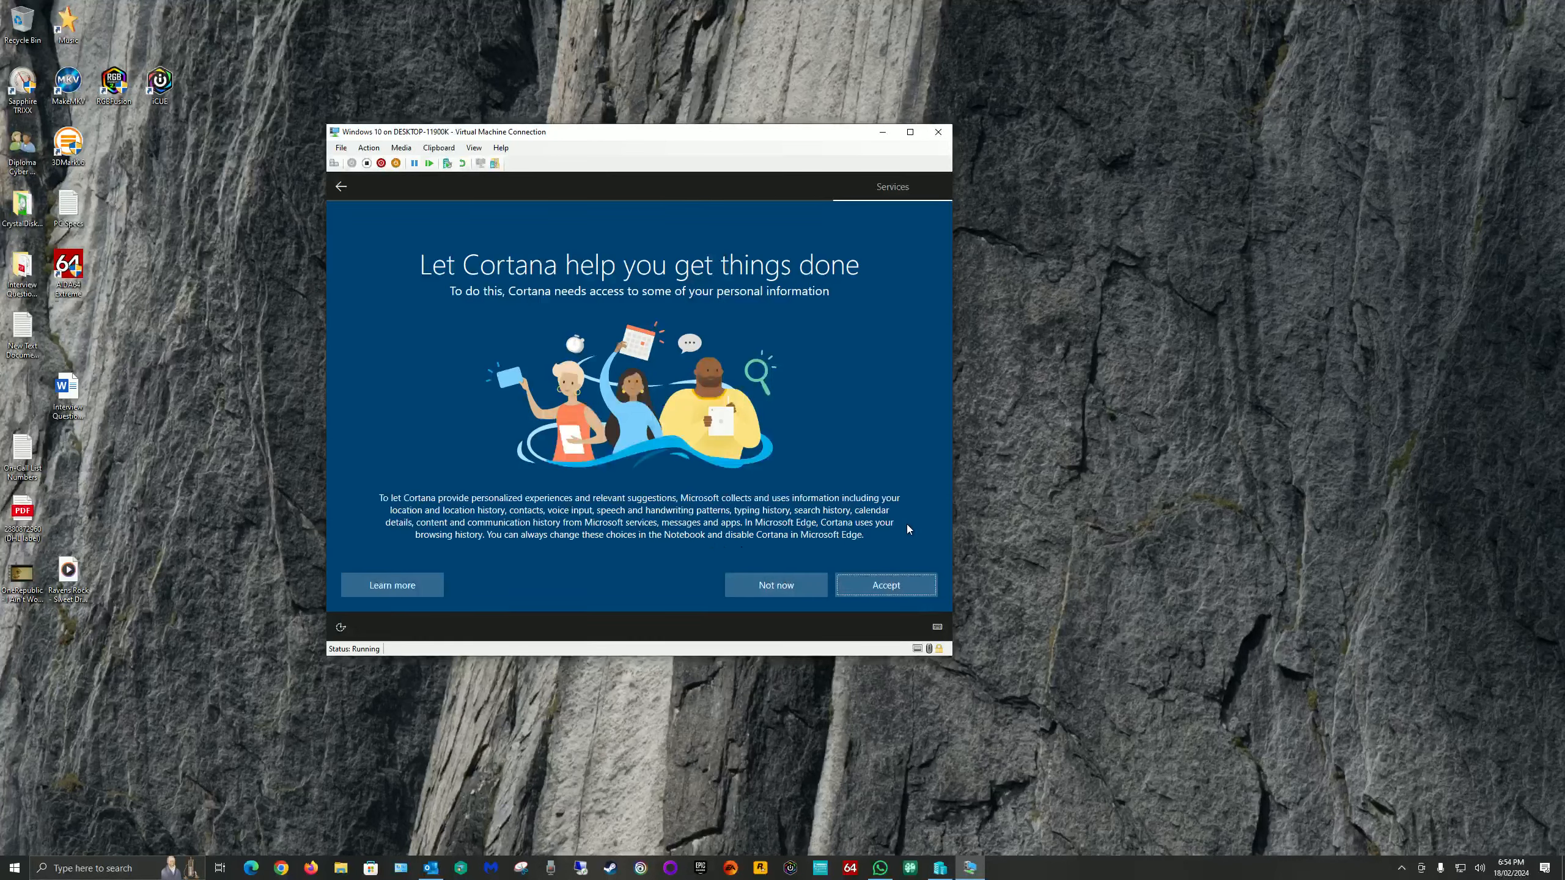
click(887, 585)
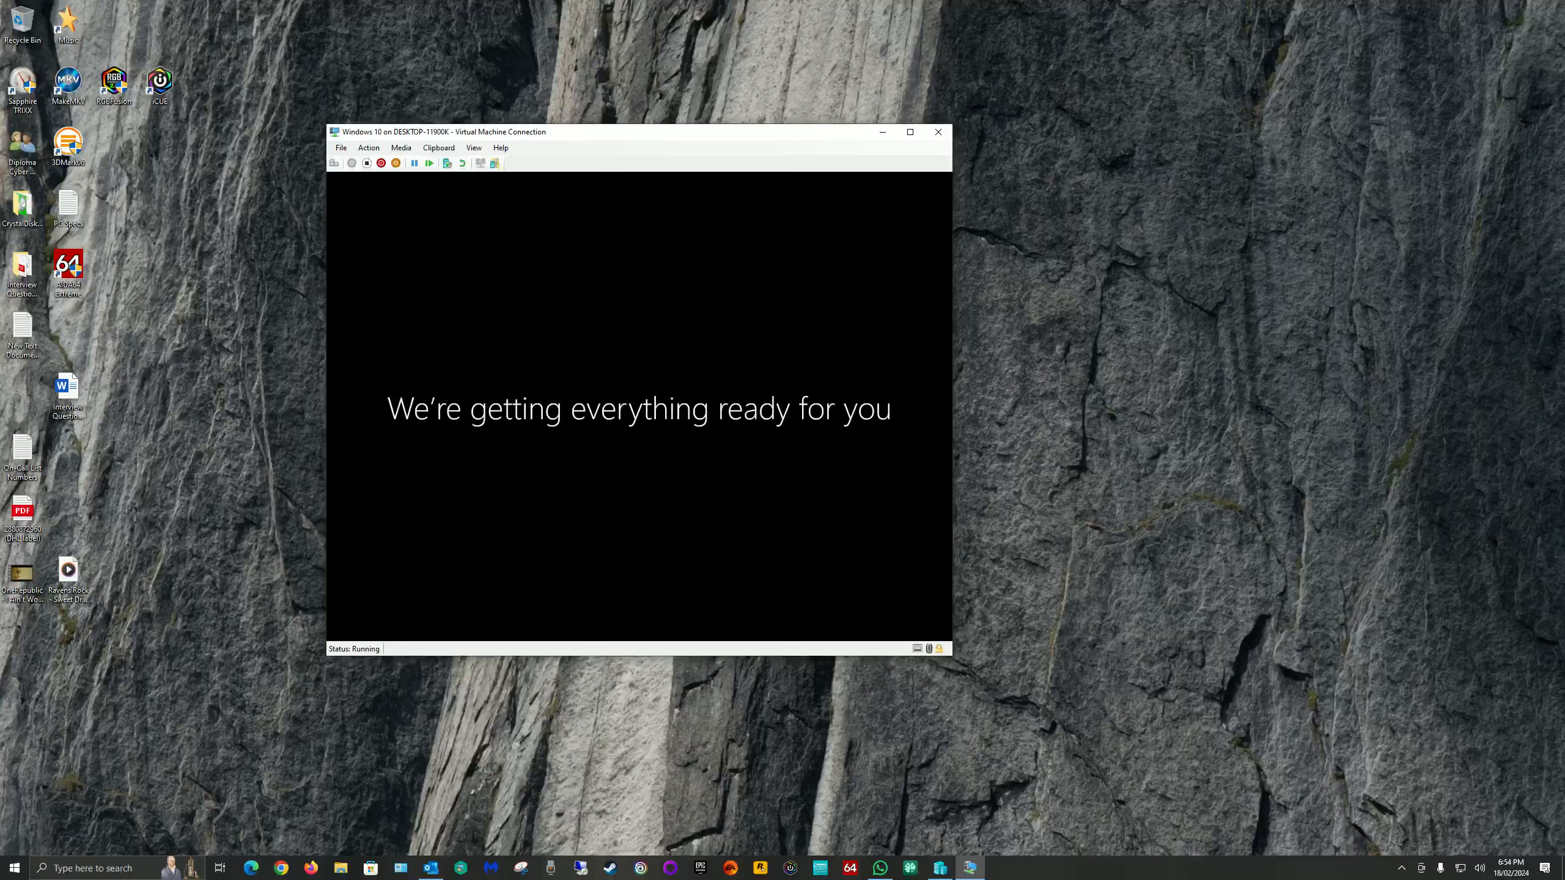
click(1094, 529)
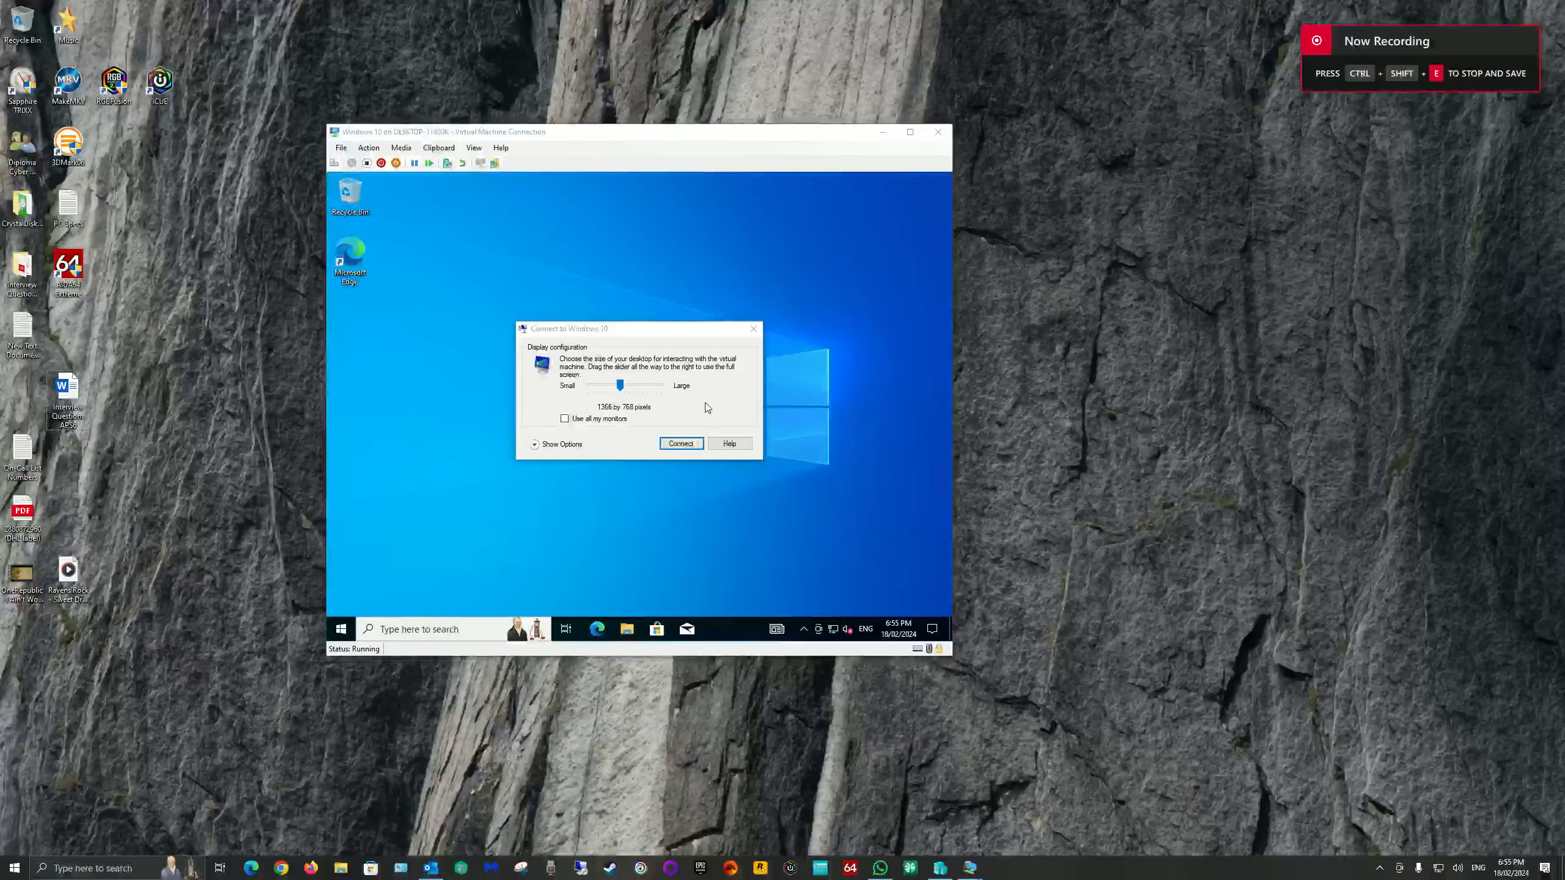
Choose a larger desktop size for the Windows 10 virtual machine session and connect to it
click(654, 386)
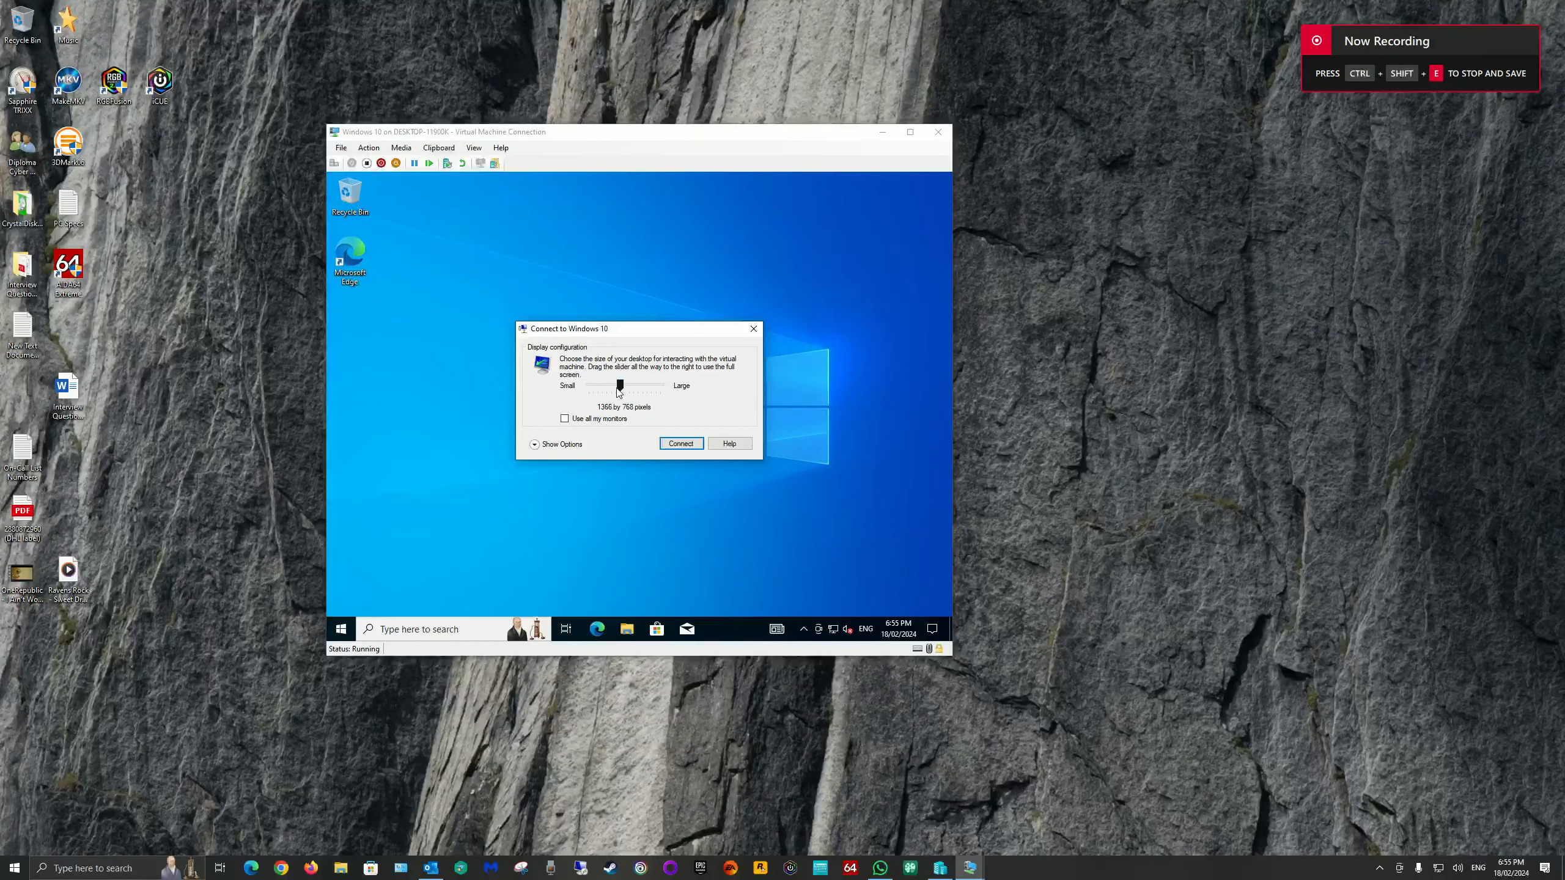
click(654, 385)
click(654, 387)
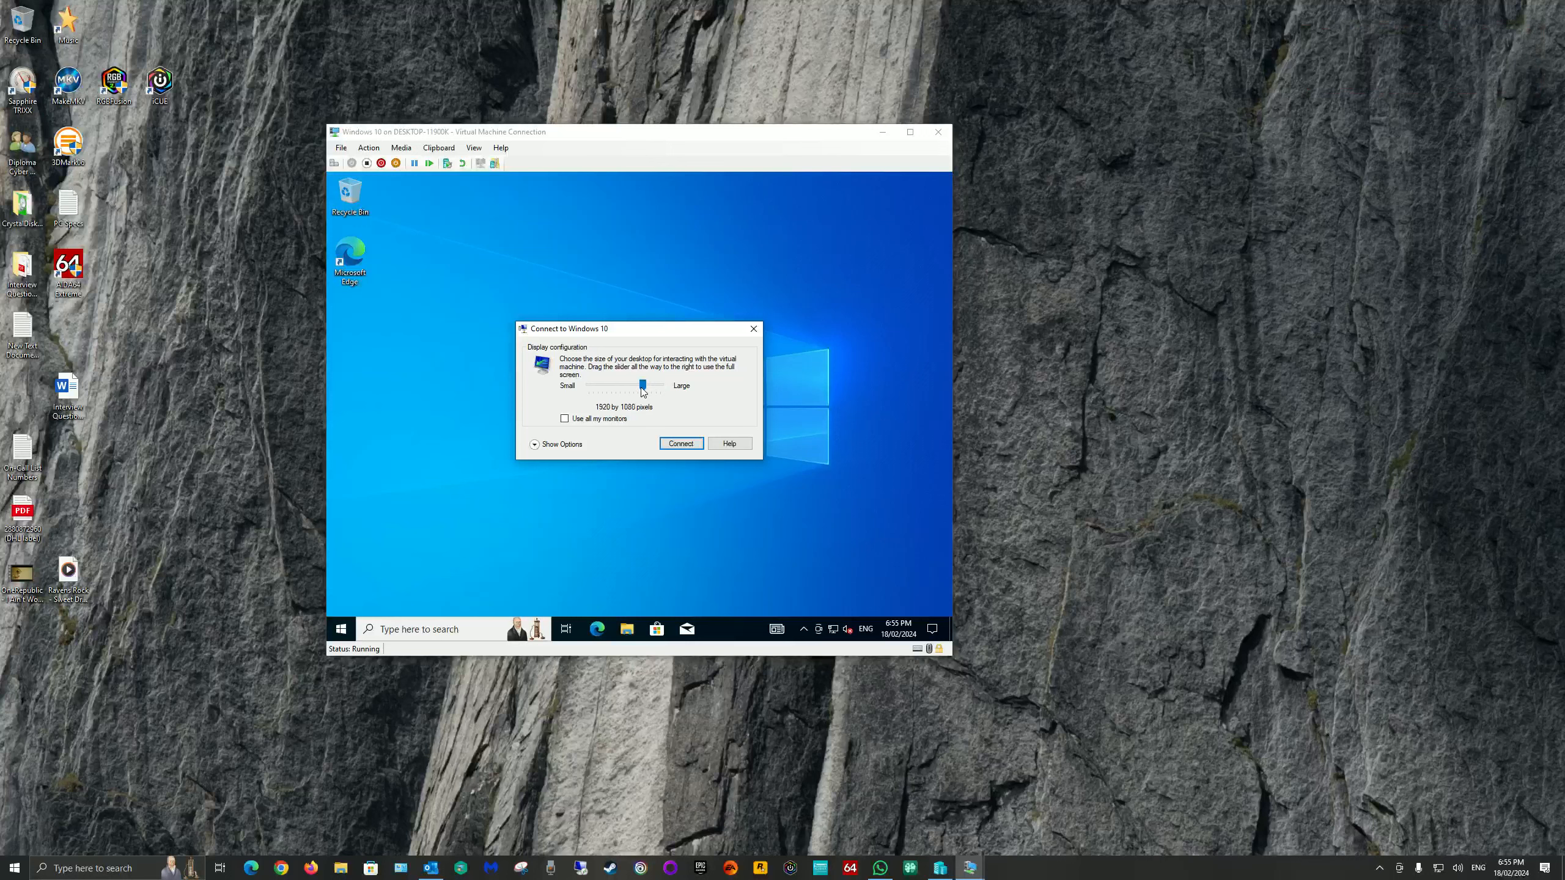
drag(641, 389, 635, 391)
click(686, 443)
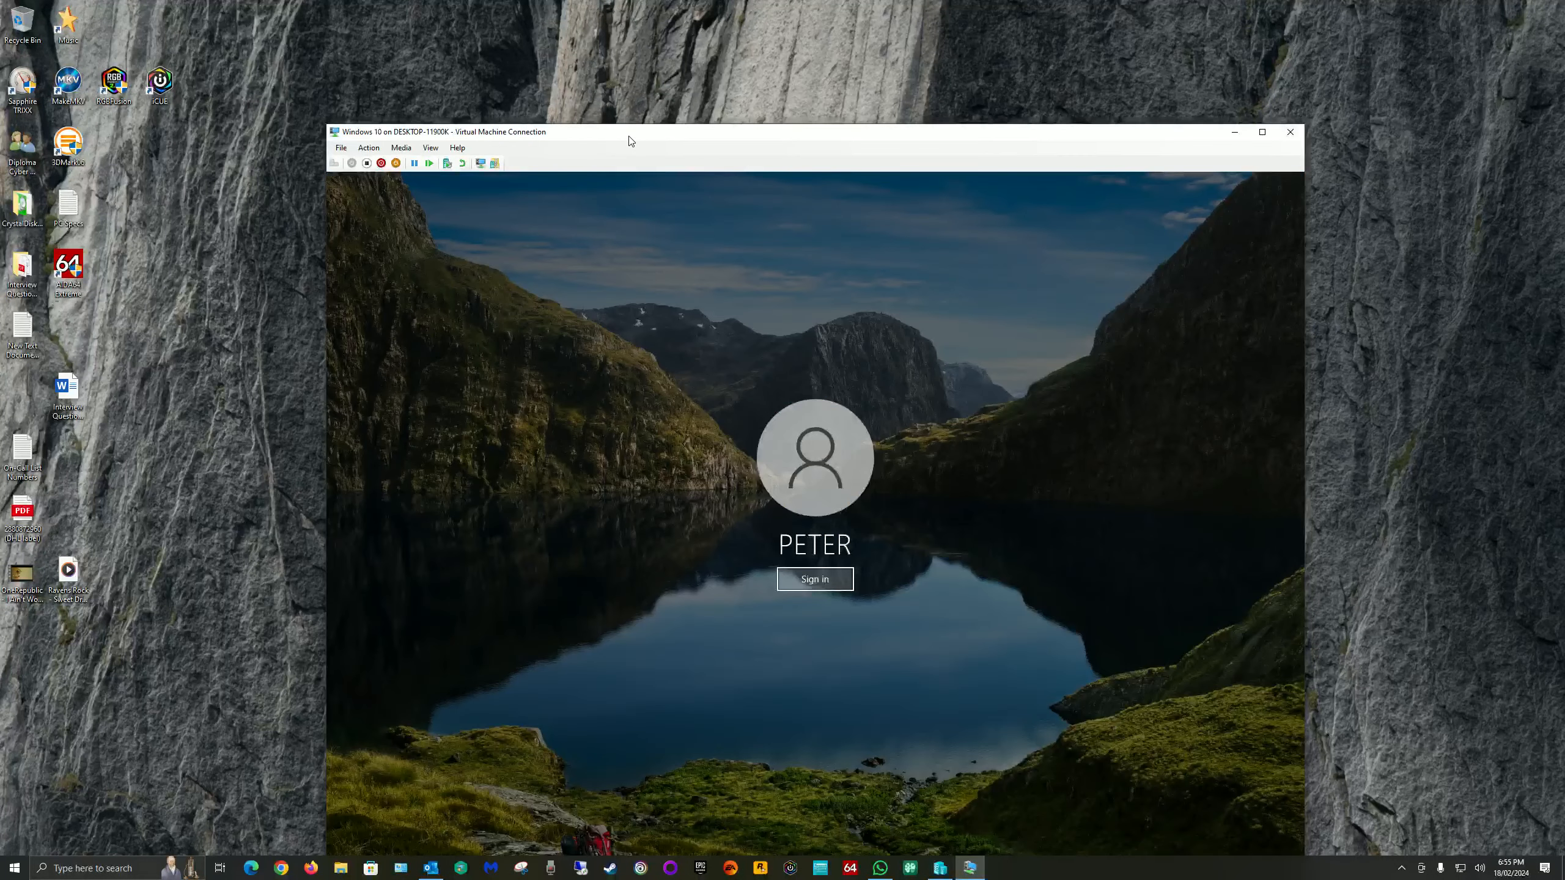
Move the virtual machine window up to fit fully on the screen and sign in to the local account
drag(626, 138, 568, 30)
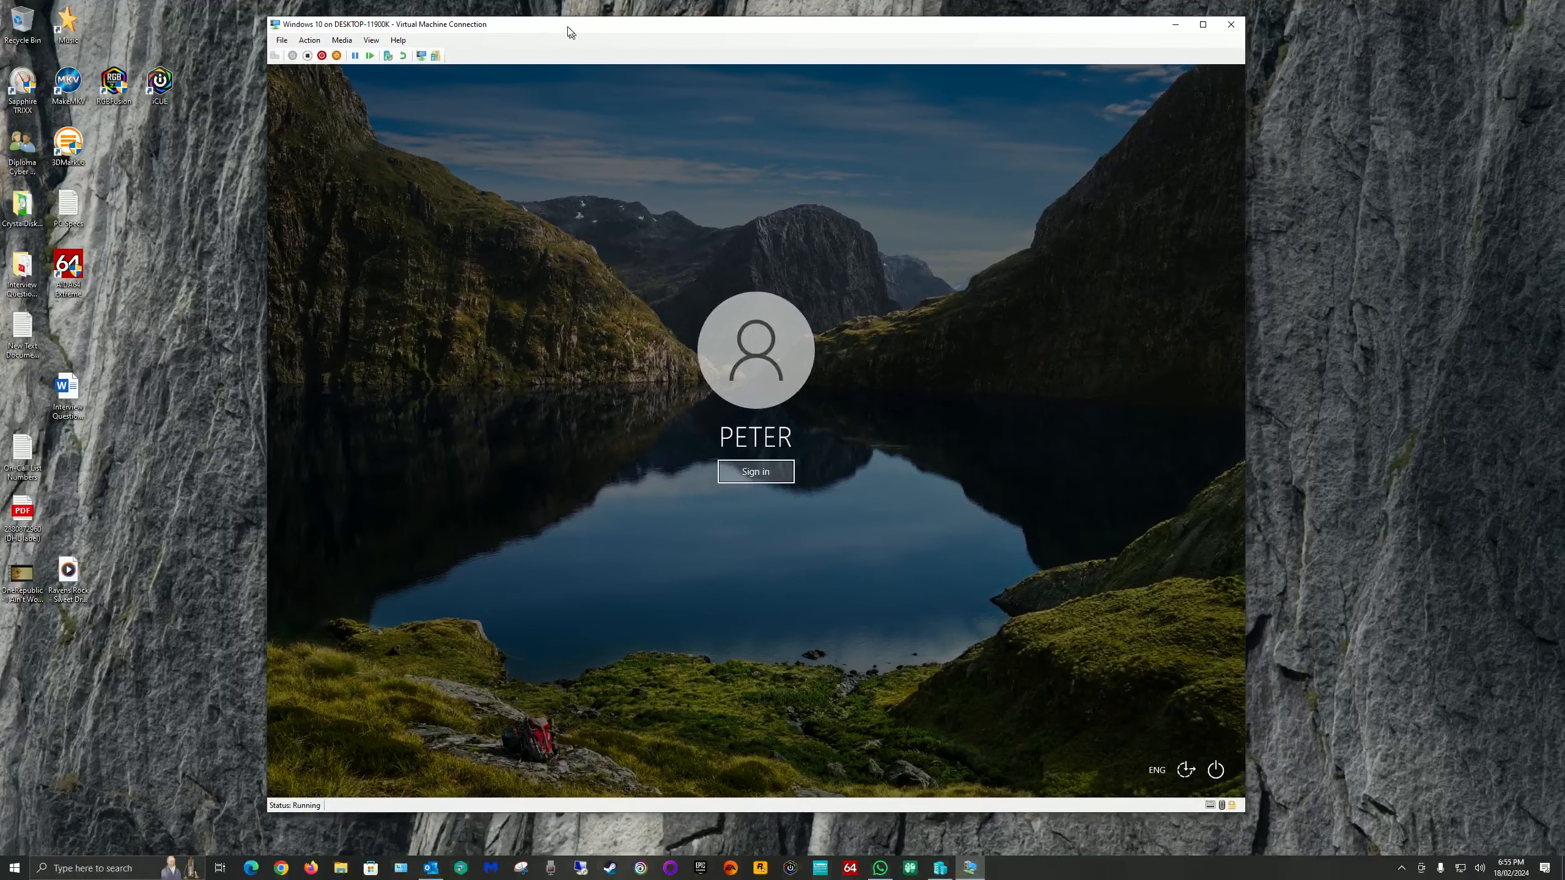
click(775, 476)
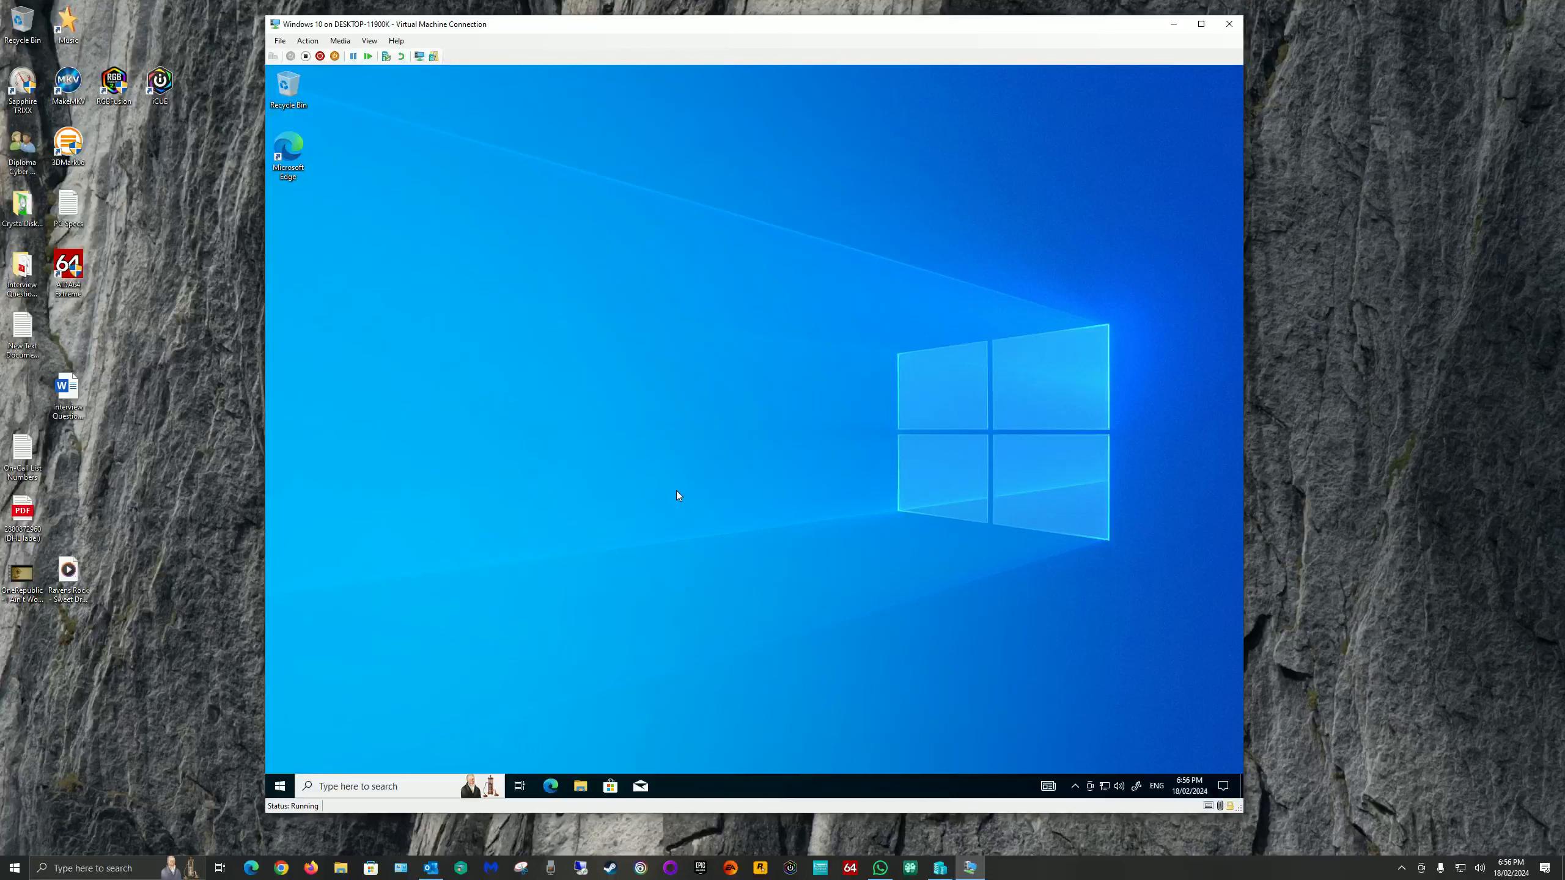
Examine the virtual machine's display settings, advanced scaling settings and Settings home page, then close Settings
right_click(647, 512)
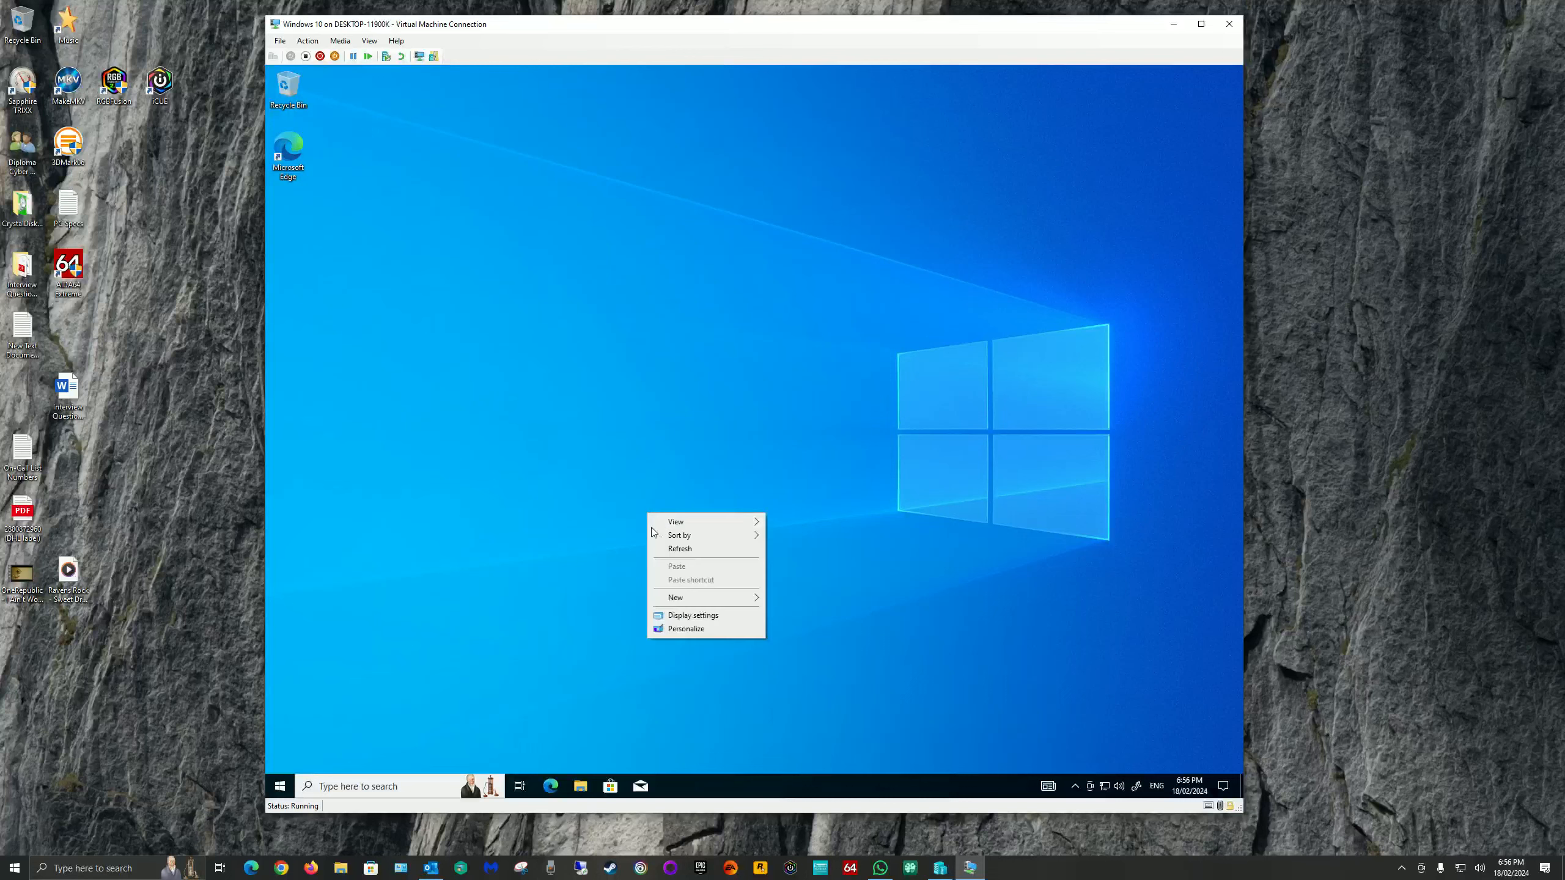
click(696, 617)
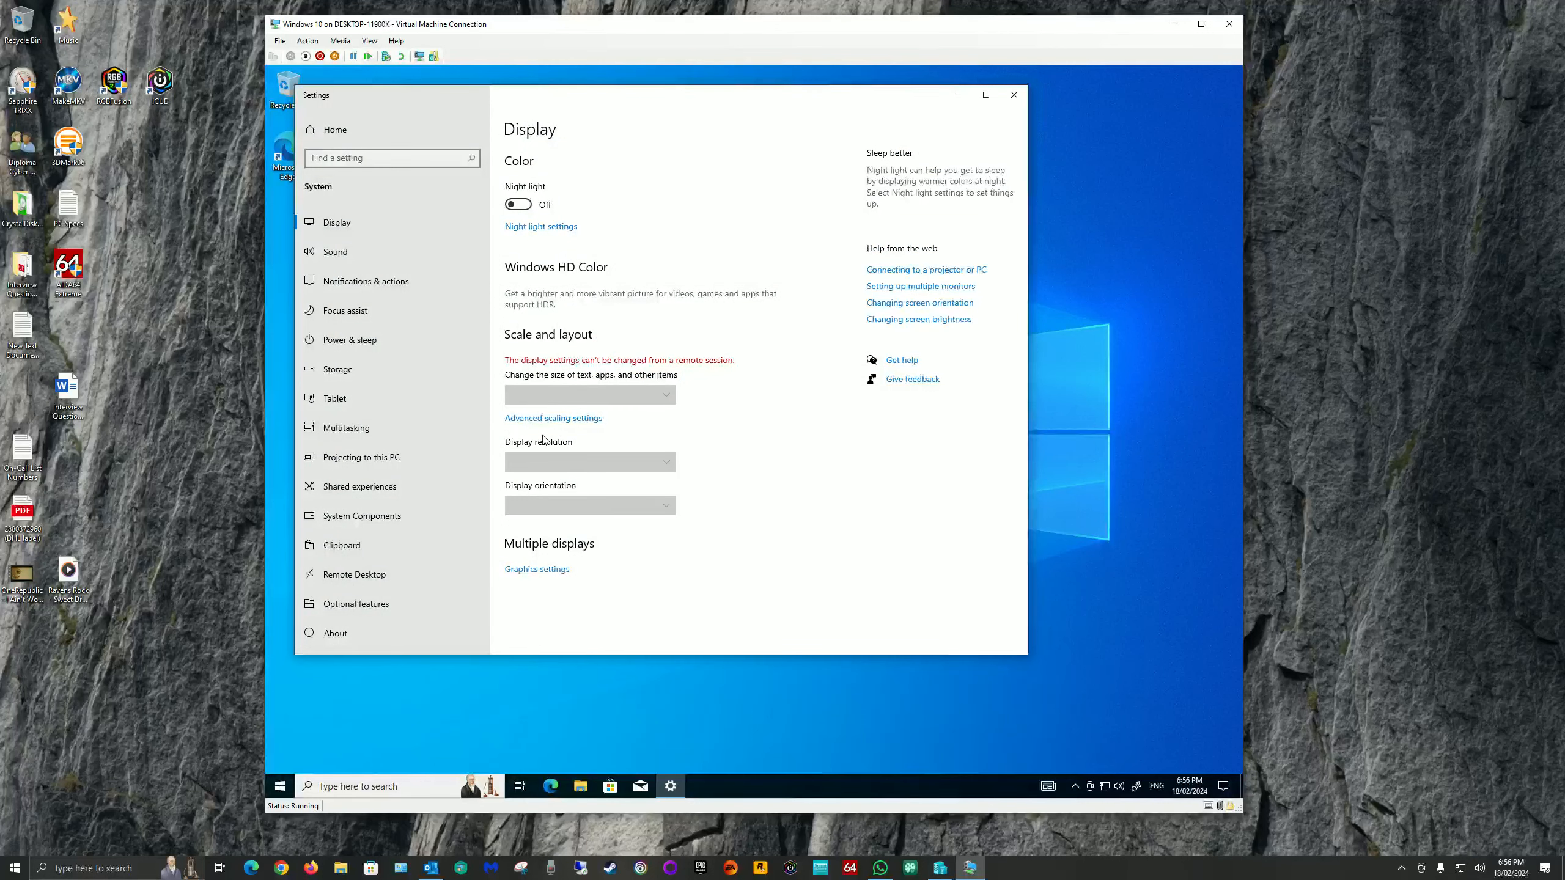
click(545, 420)
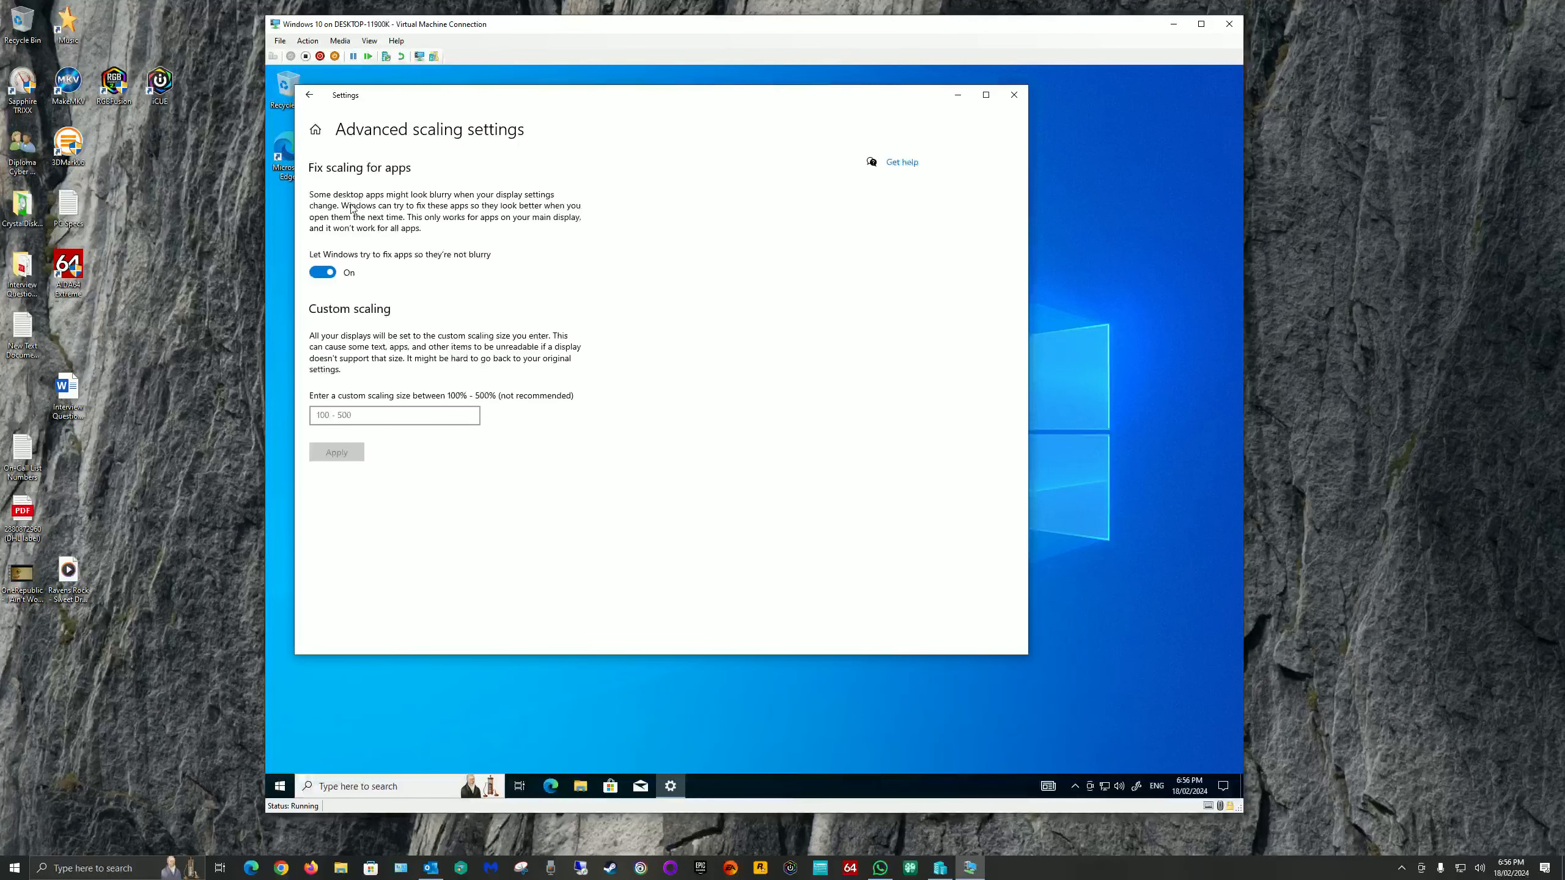
click(310, 96)
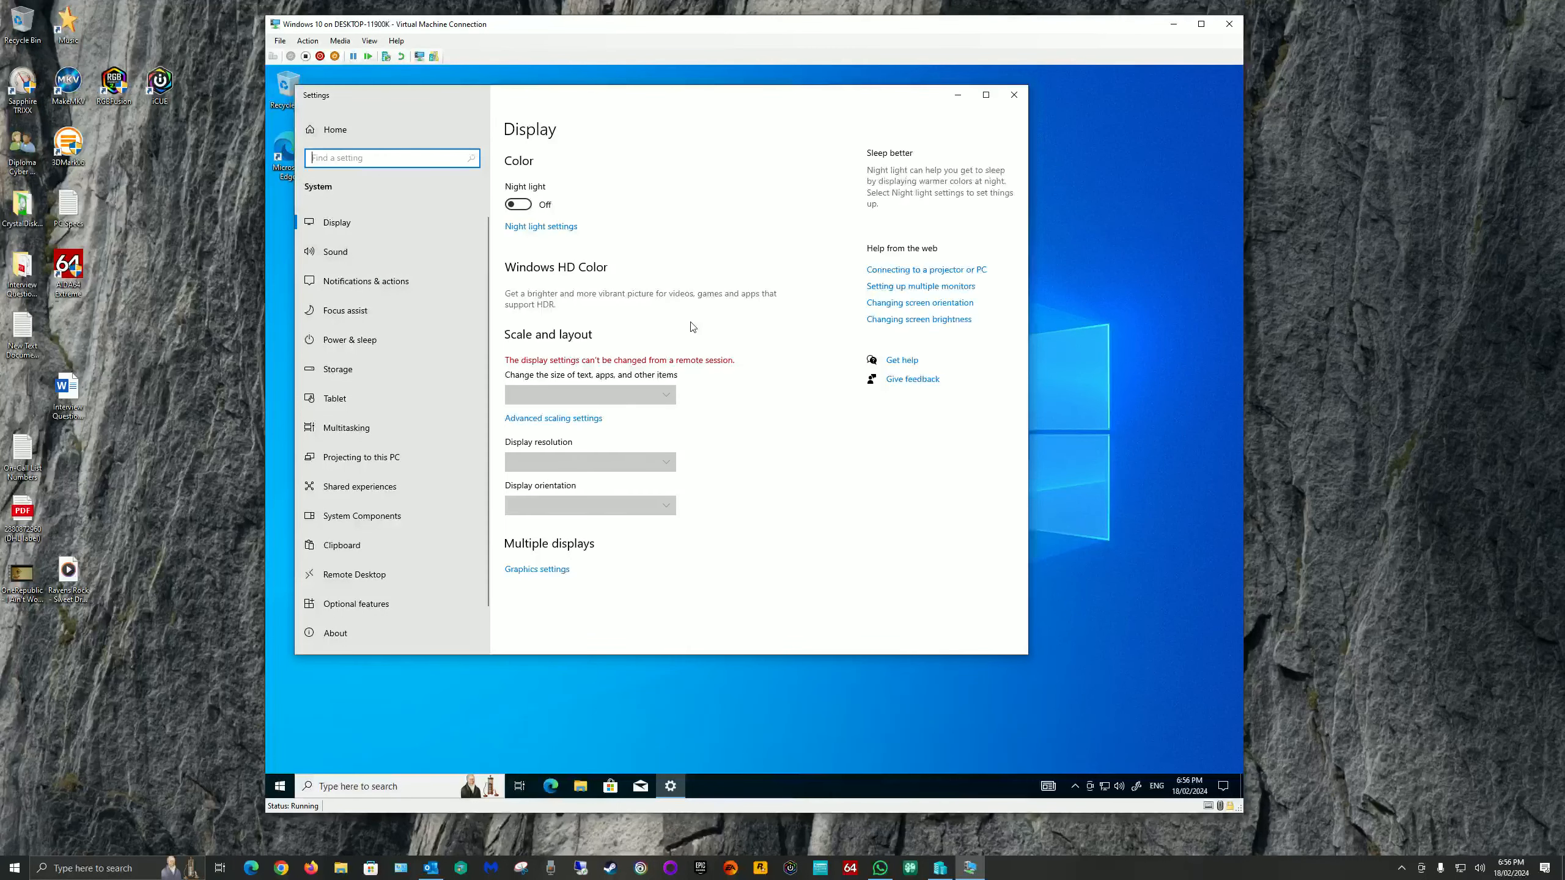
click(317, 130)
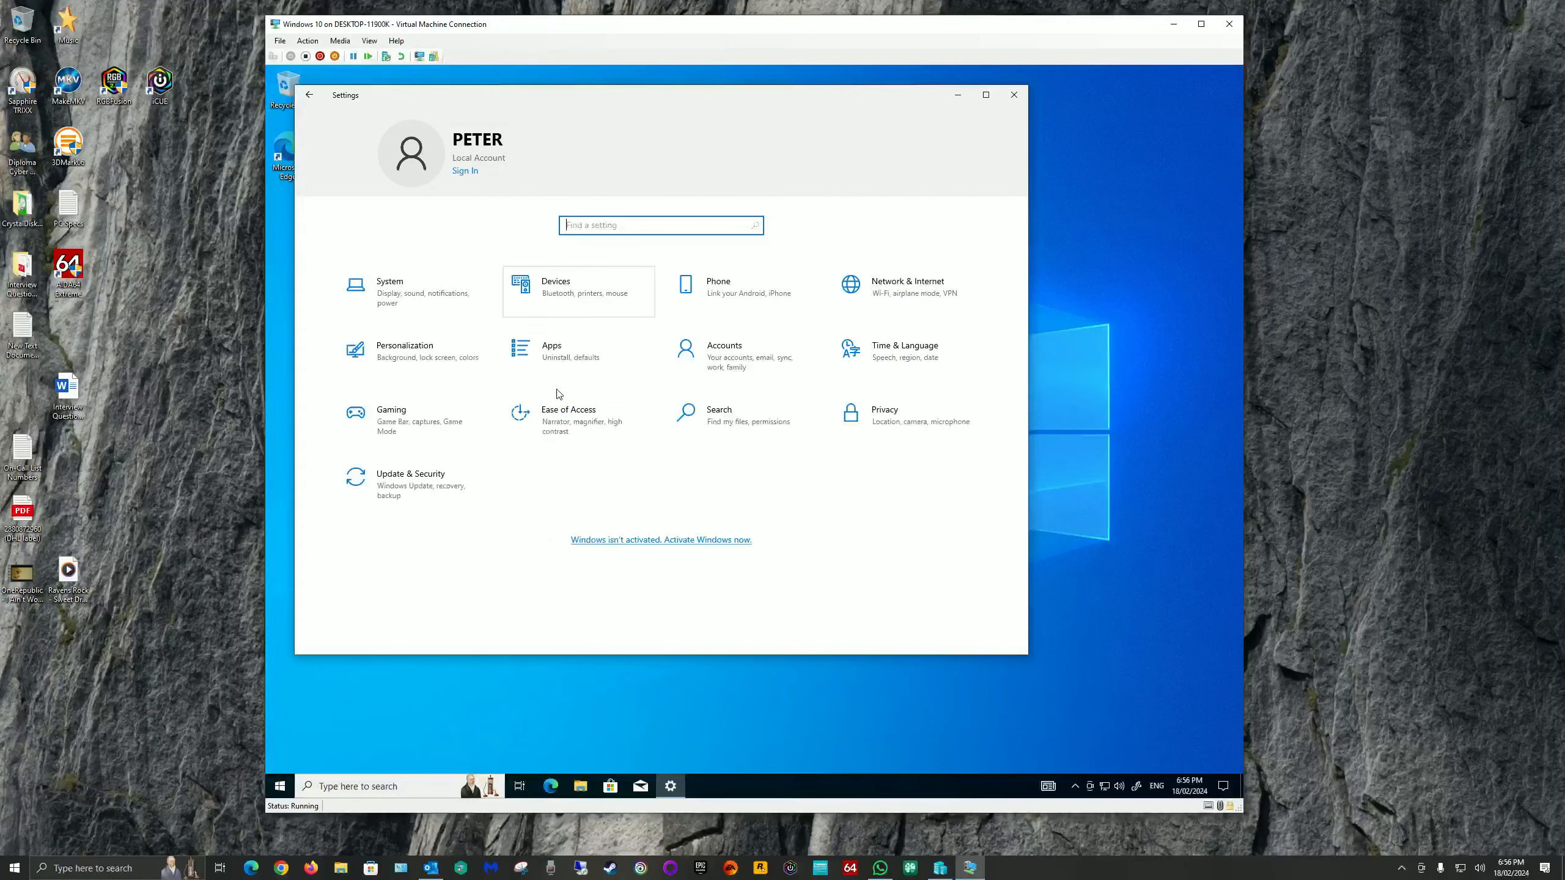
click(1014, 94)
Look at the desktop background personalization settings in the virtual machine and close them
right_click(672, 412)
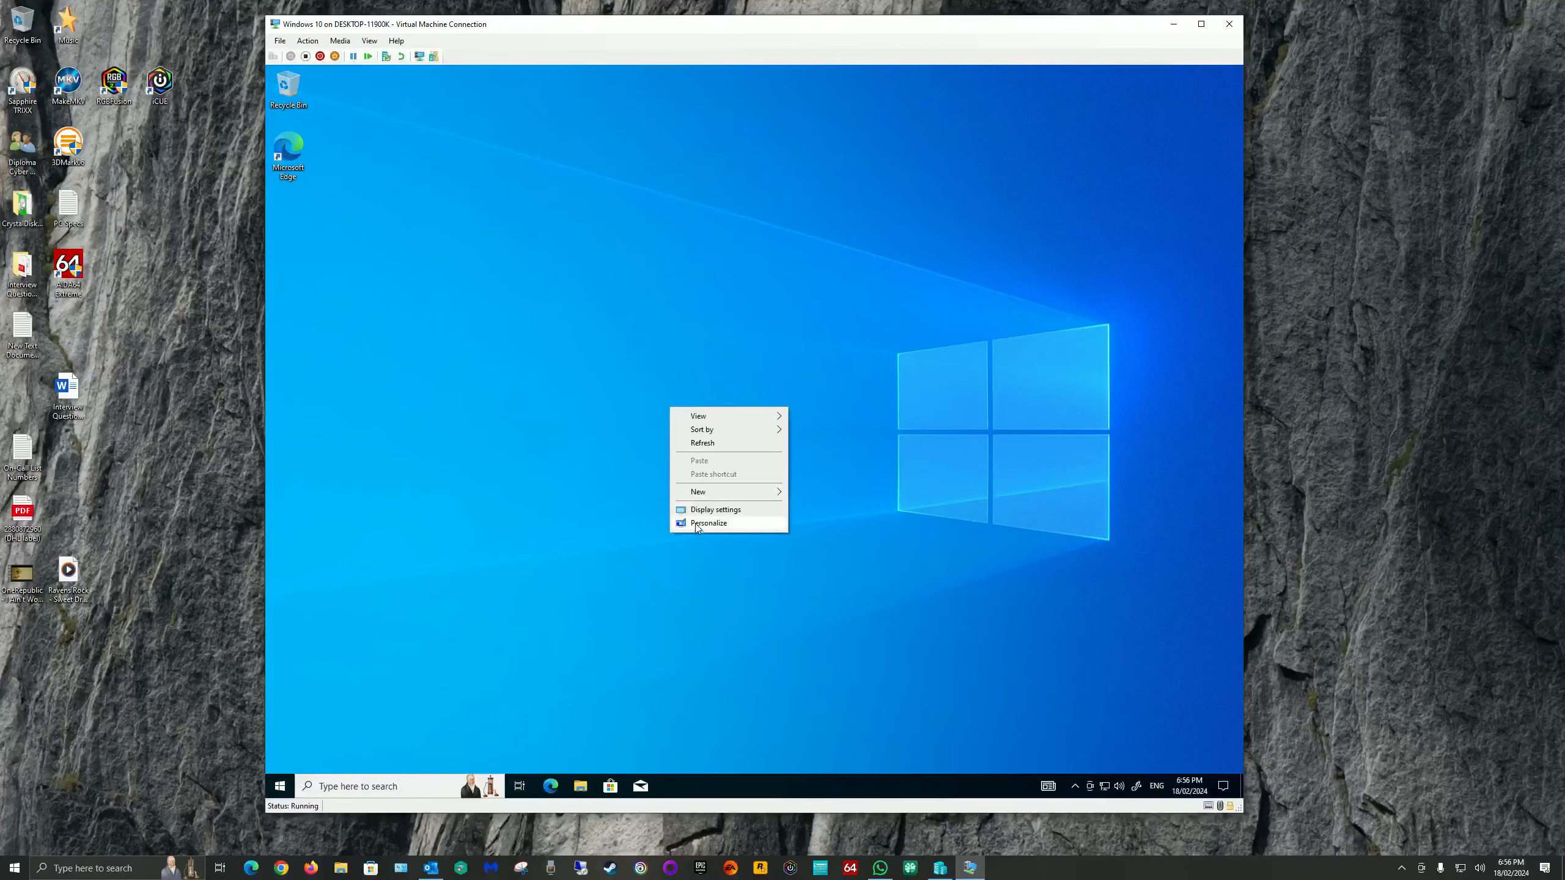
click(693, 525)
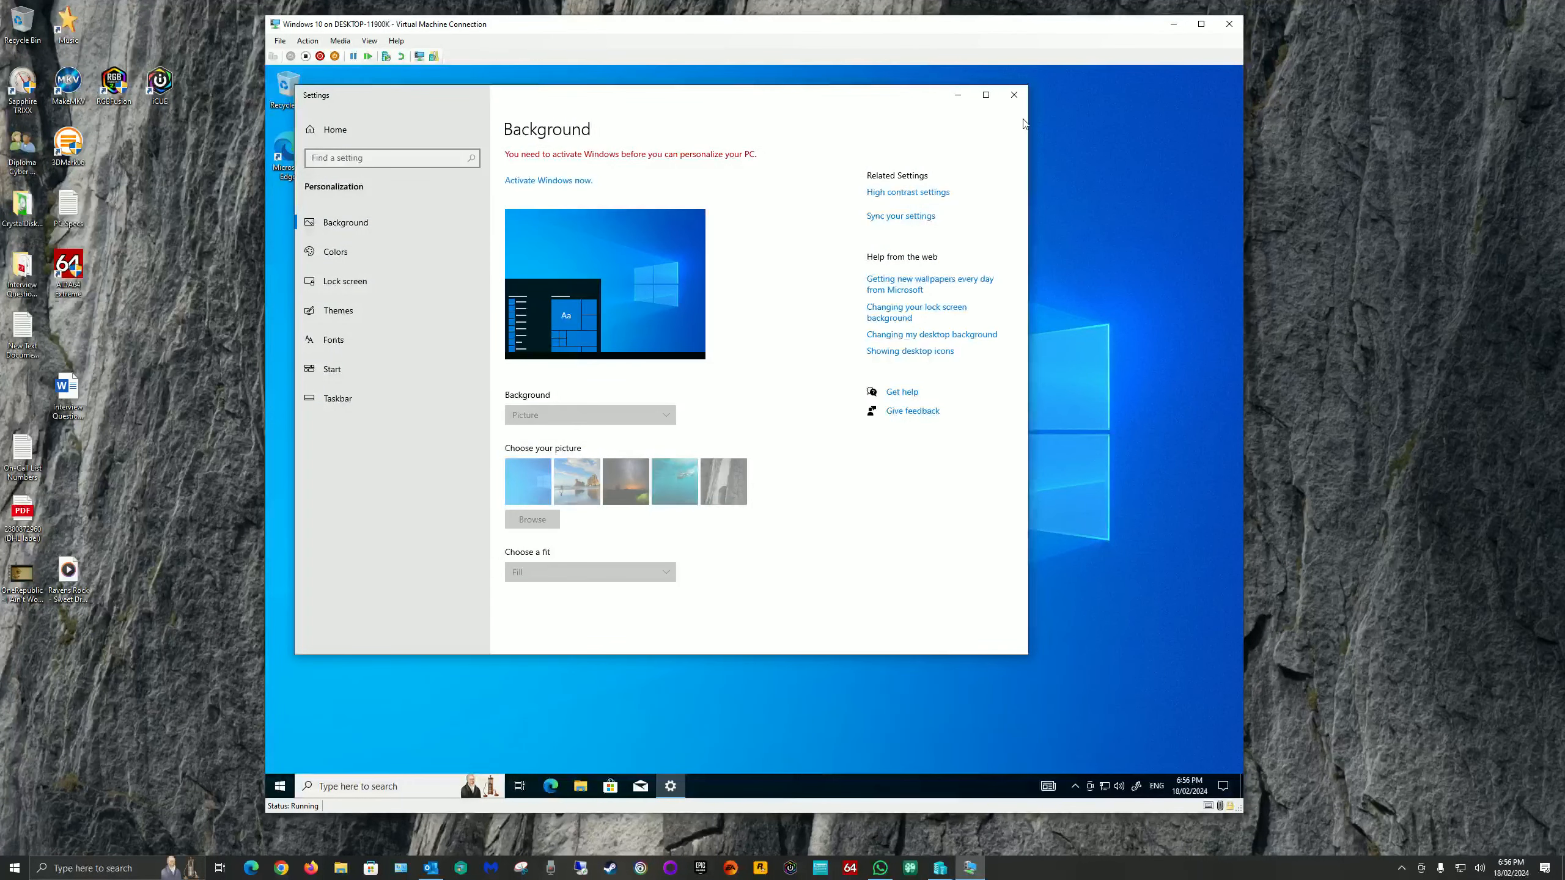
click(1014, 94)
click(1312, 234)
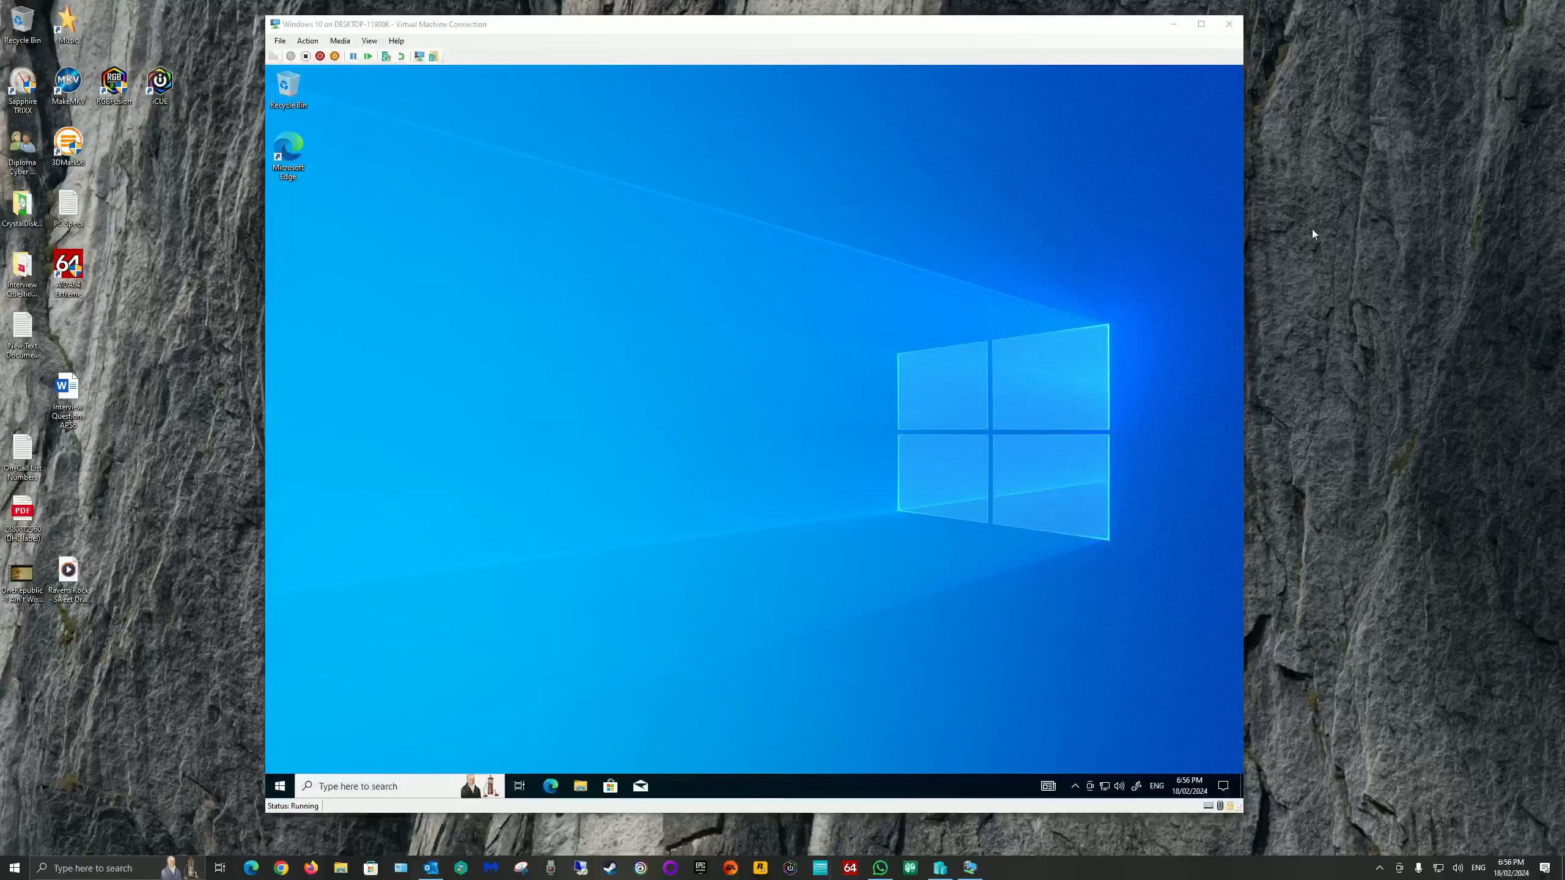